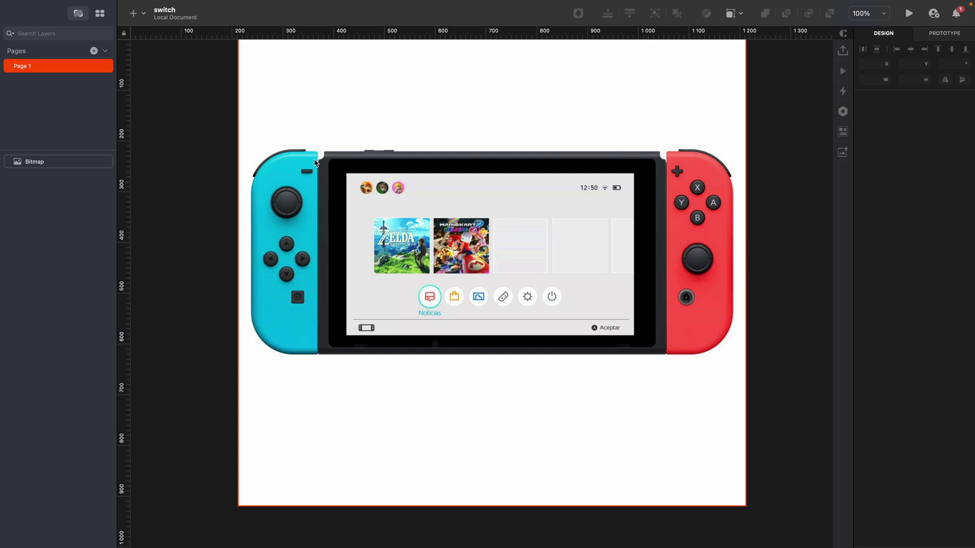
Draw a rectangle over the console's blue controller and resize it to 132 × 401.
scroll(297, 168, "left", 2)
key("r")
left_click_drag(292, 151, 357, 354)
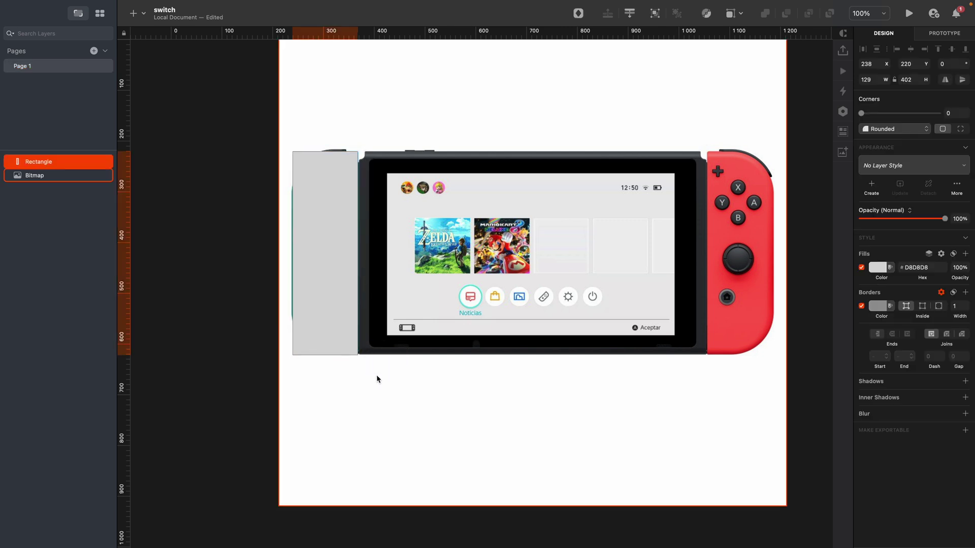
key("super+Right")
key("super+Right")
key("super+Right")
key("super+Up")
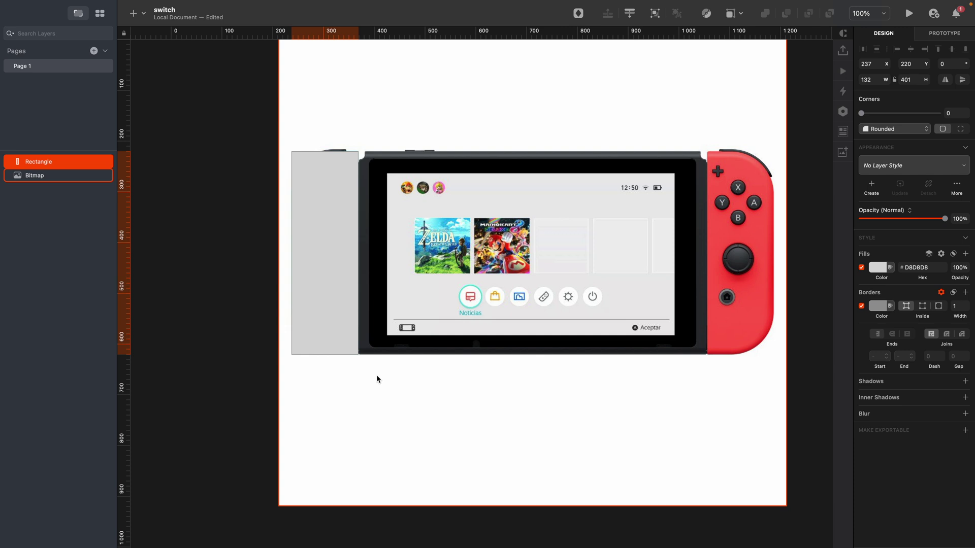
Round the rectangle's two outer corner points to a radius of 84.
key("Return")
left_click_drag(274, 386, 316, 108)
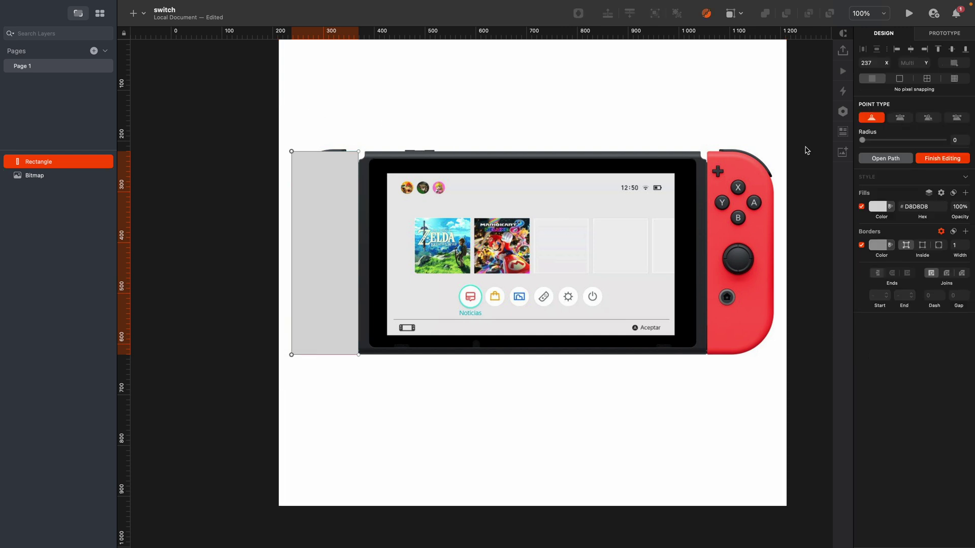
left_click(959, 140)
key("shift+Up")
key("shift+Up")
key("shift+Up")
key("shift+Up")
key("shift+Up")
key("shift+Up")
key("shift+Up")
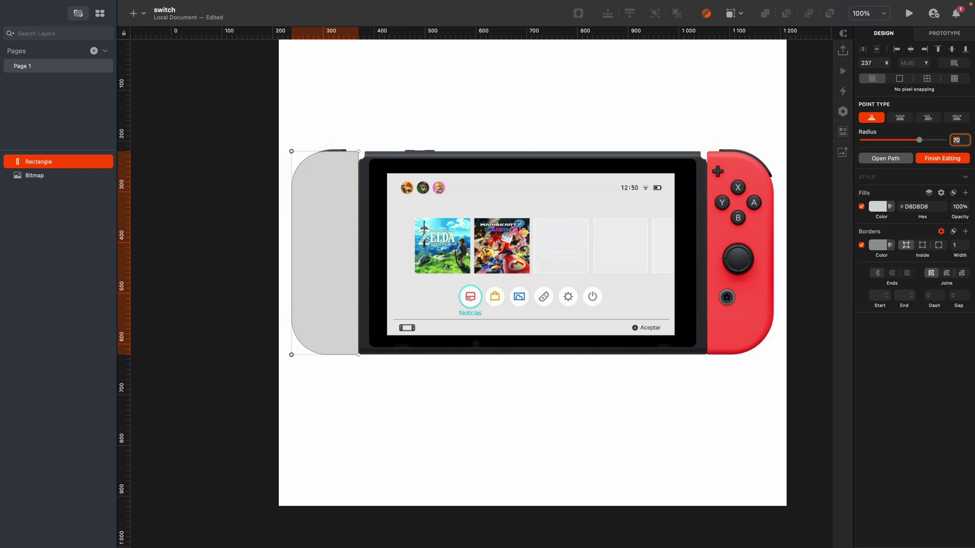
key("shift+Up")
key("Up")
key("Up")
key("Up")
key("Up")
key("Escape")
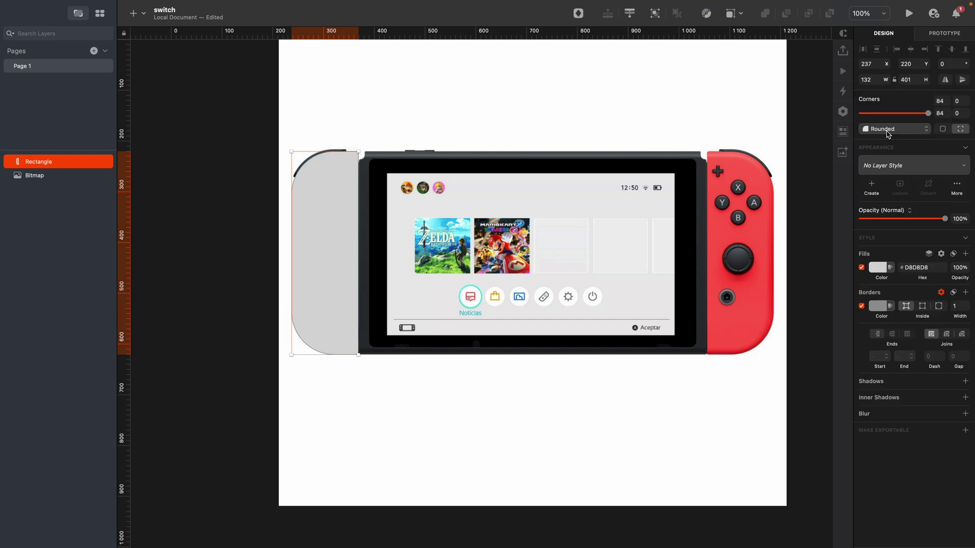
Change the rectangle's corner style to Smooth and move the shape off the reference image to X 12.
left_click(887, 134)
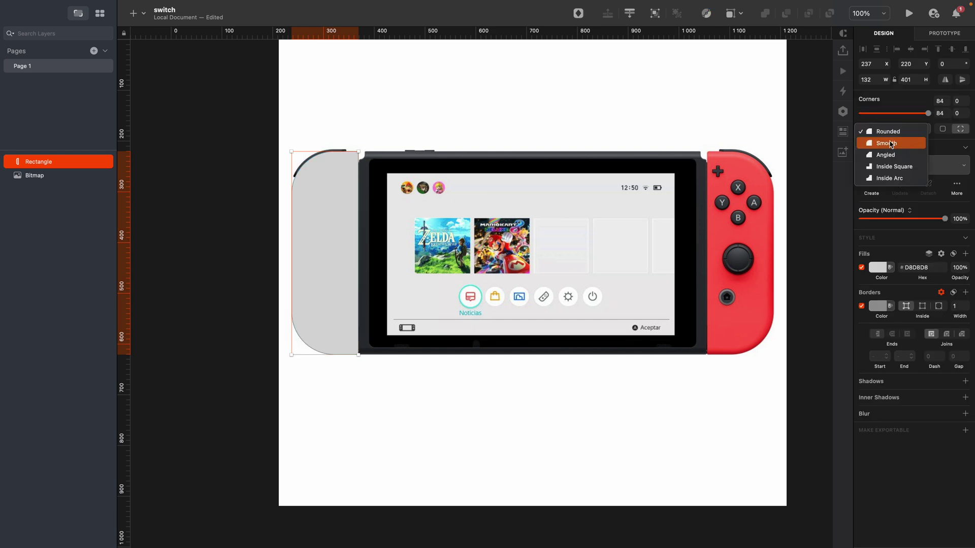
left_click(890, 144)
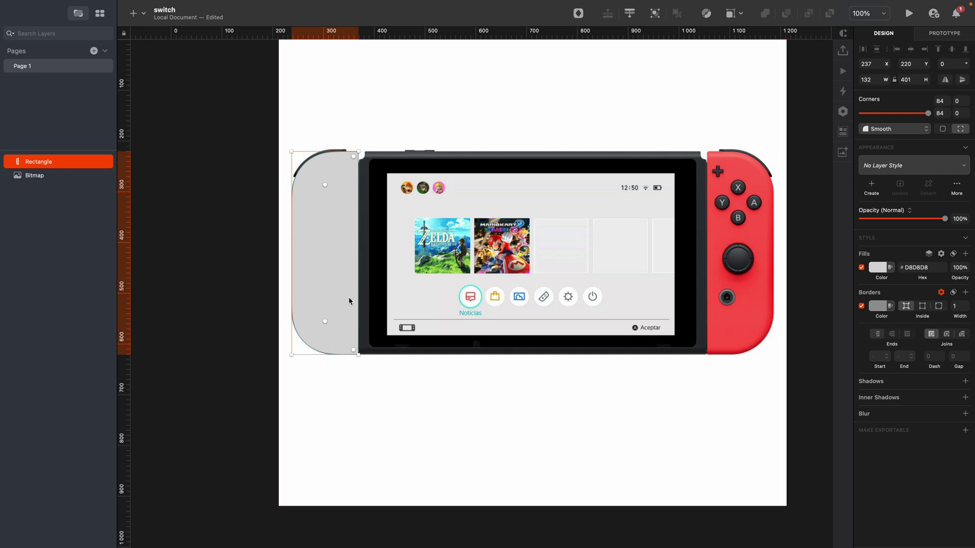
left_click_drag(342, 311, 227, 311)
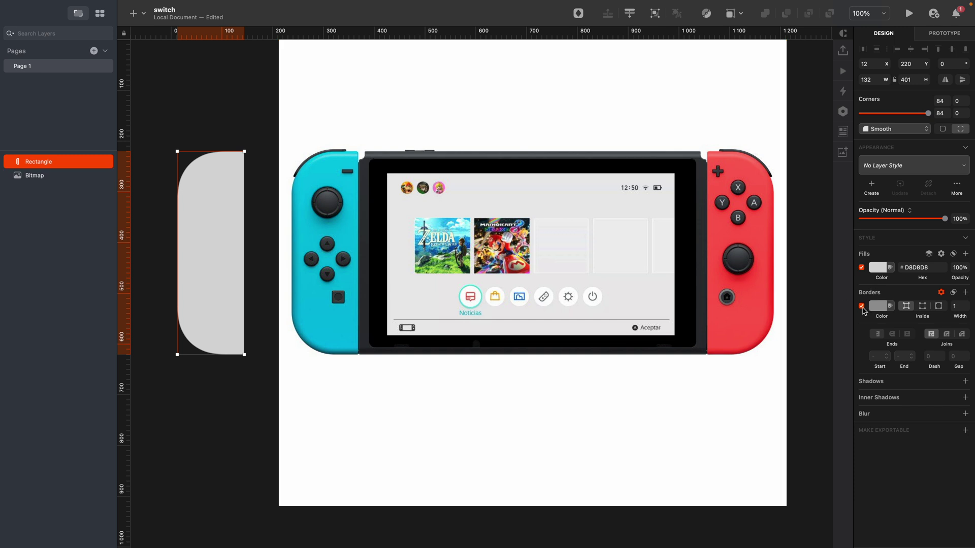
Disable the shape's border and fill it with the blue #03BBDF sampled from the controller in the image.
left_click(861, 306)
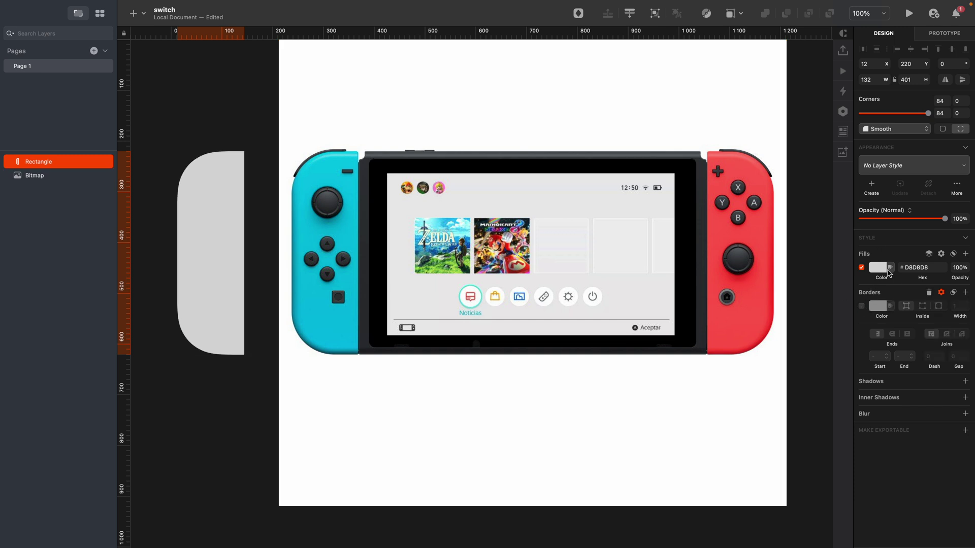
left_click(878, 267)
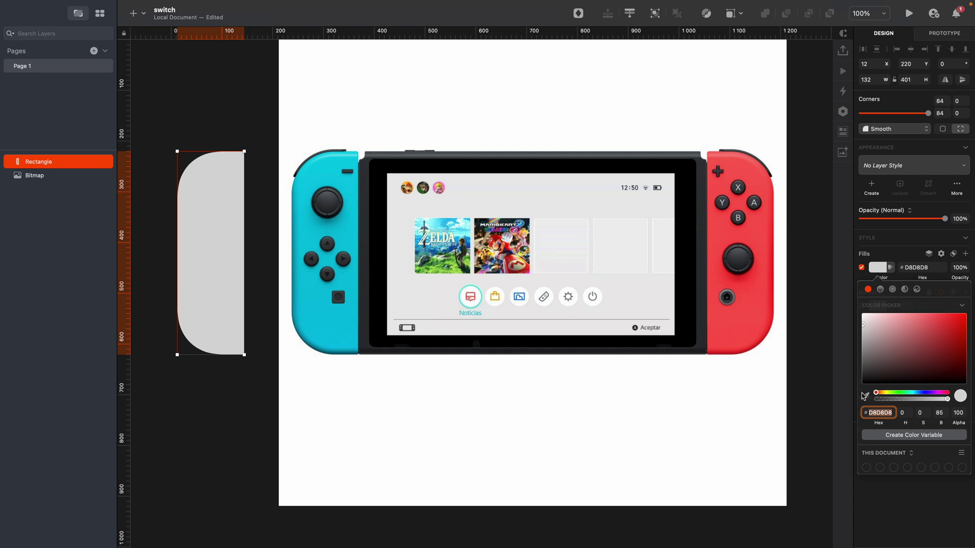
left_click(866, 397)
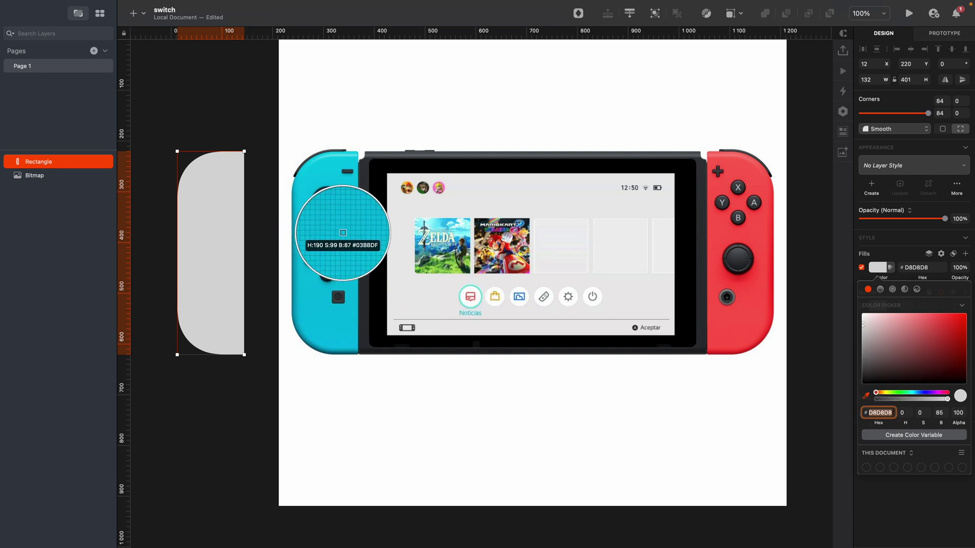
left_click(348, 207)
left_click(246, 391)
left_click(239, 390)
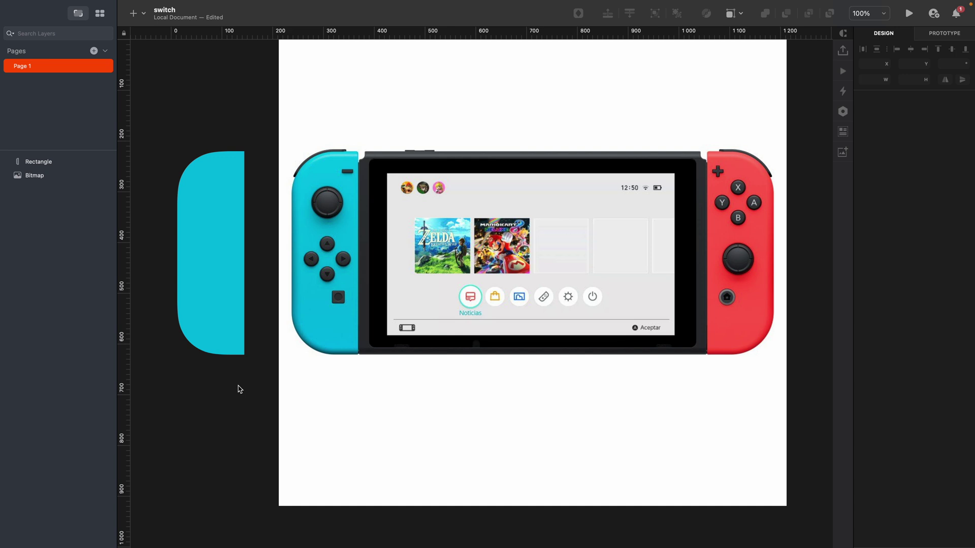
Draw an open path about 126 × 310 along the blue shape's outer side, round its lower corner and along its lower edge.
left_click(194, 264)
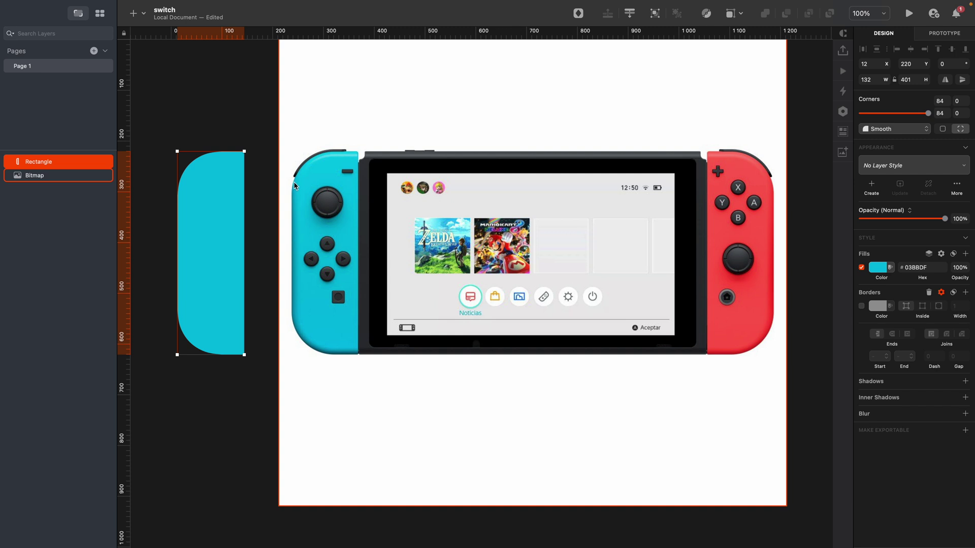
double_click(198, 277)
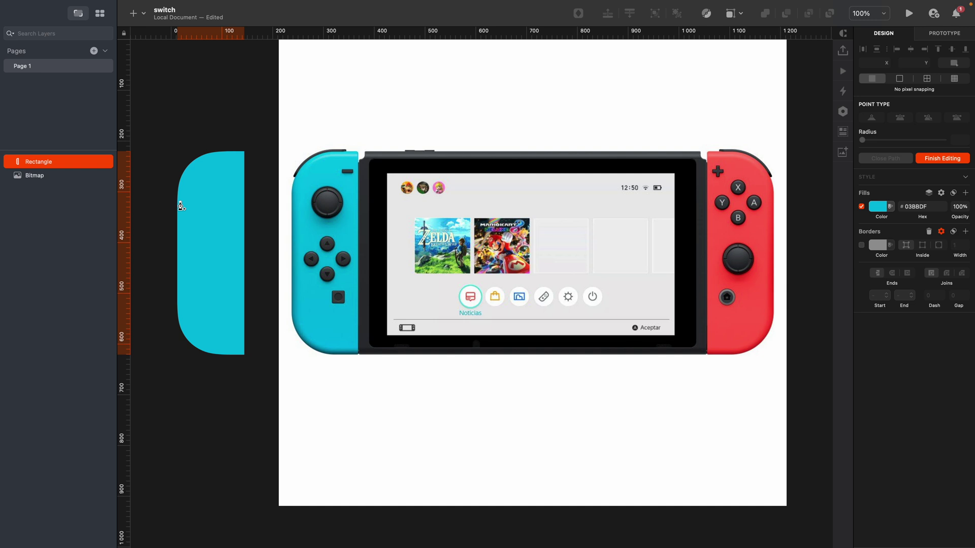
left_click(180, 195)
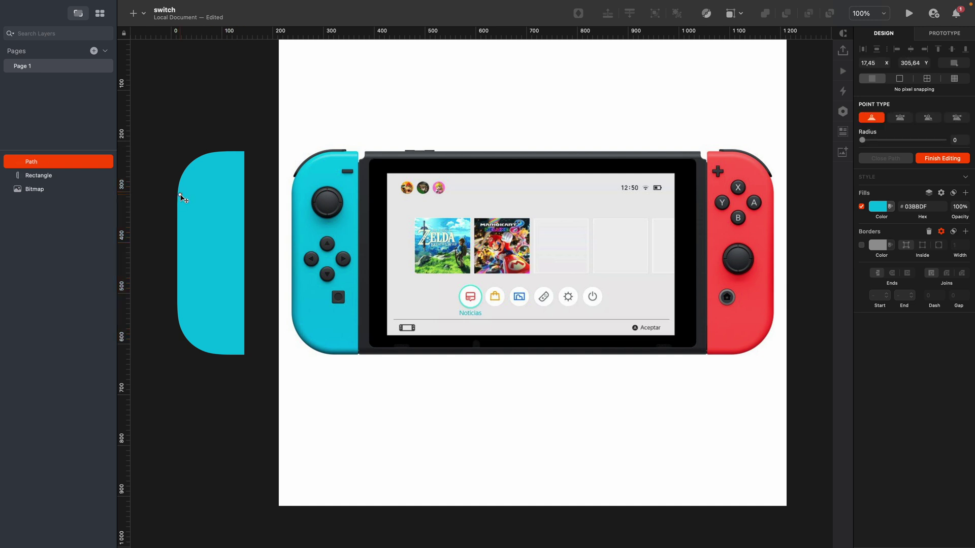
left_click(179, 309)
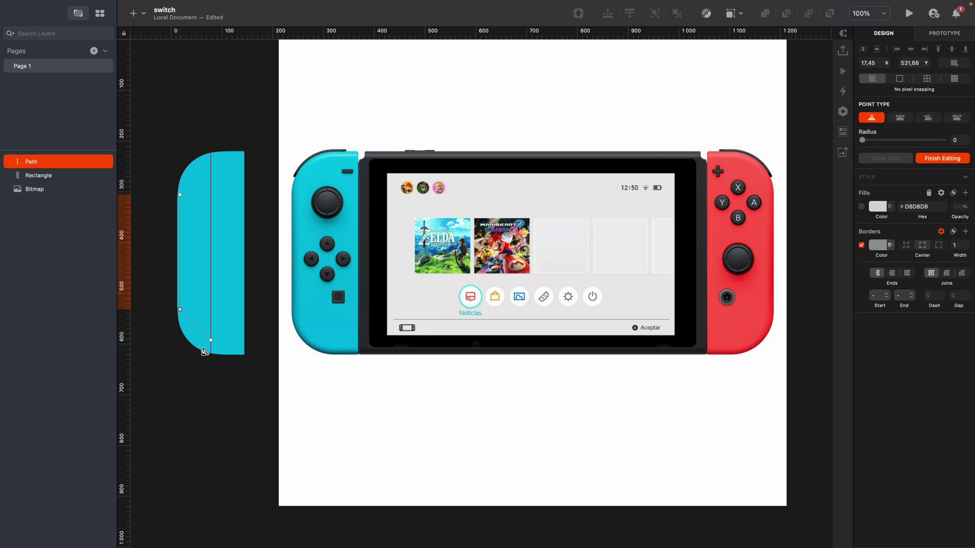
left_click(217, 346)
left_click_drag(222, 351, 262, 356)
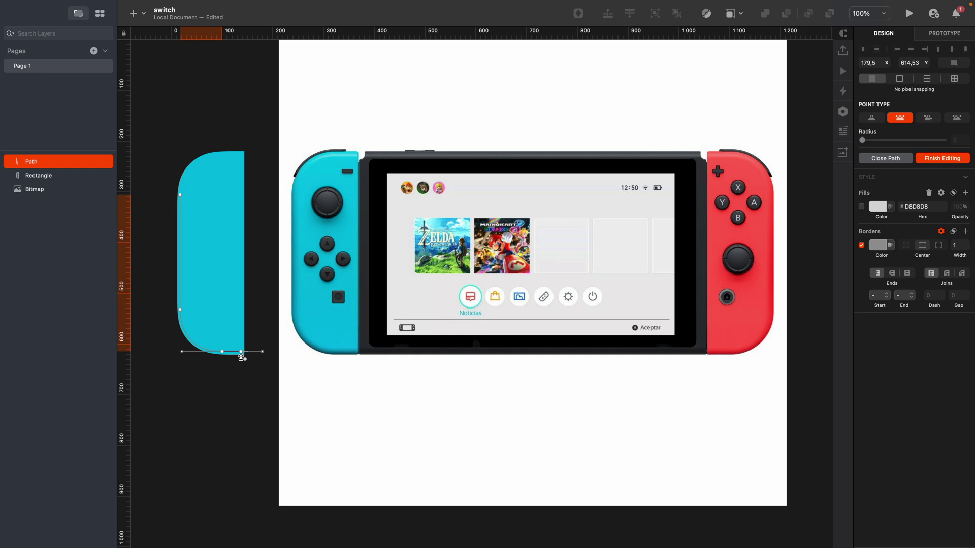
left_click(245, 352)
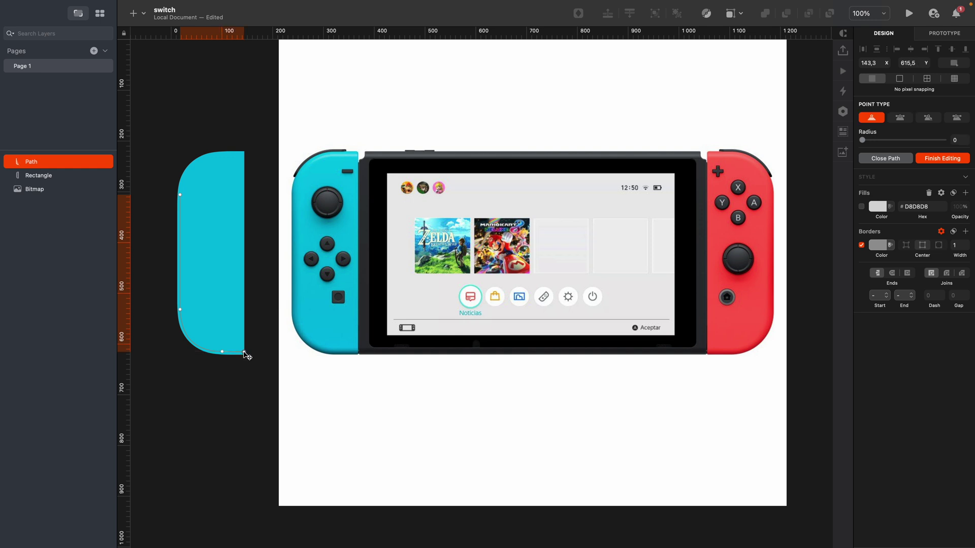
key("Escape")
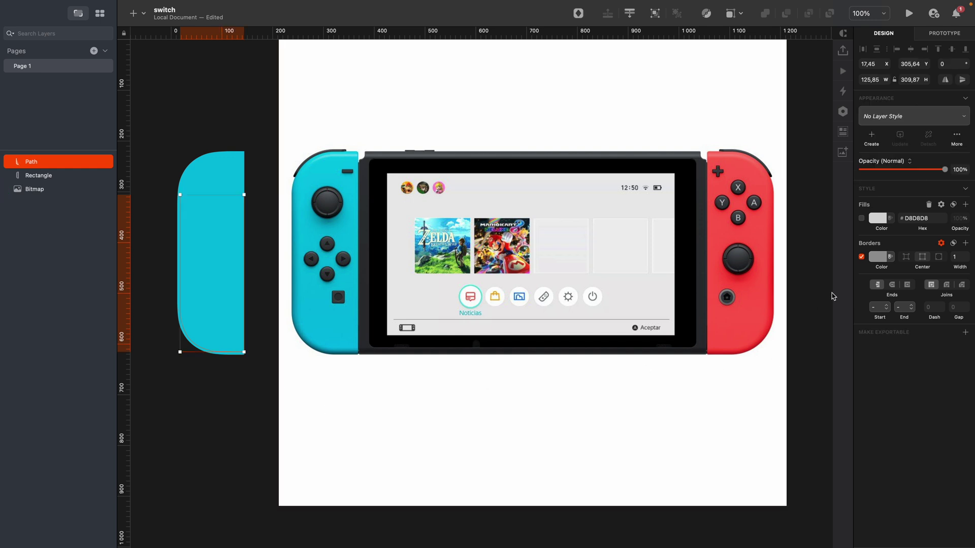
Colour the path's border black (000000) and set its width to 10.
left_click(877, 257)
left_click_drag(885, 362, 863, 388)
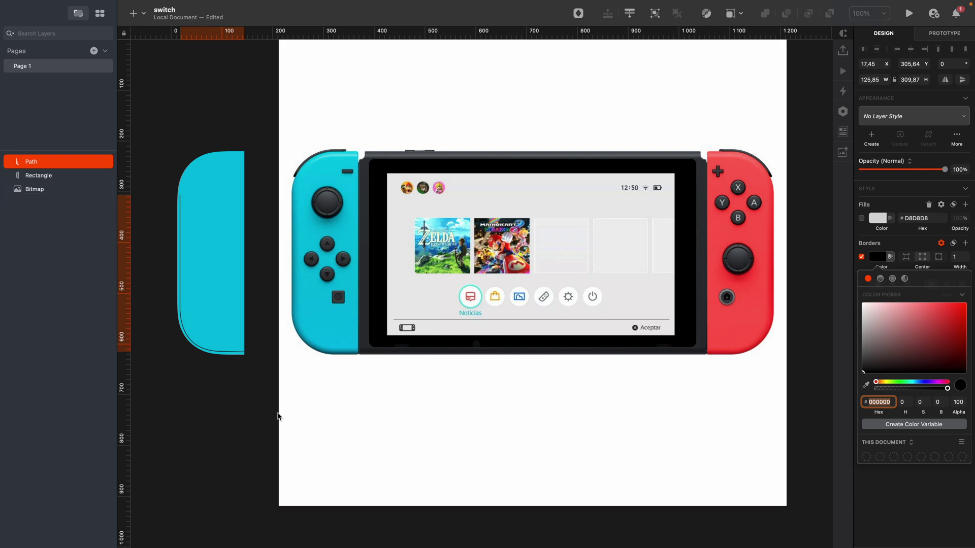
key("Escape")
scroll(155, 335, "up", 5)
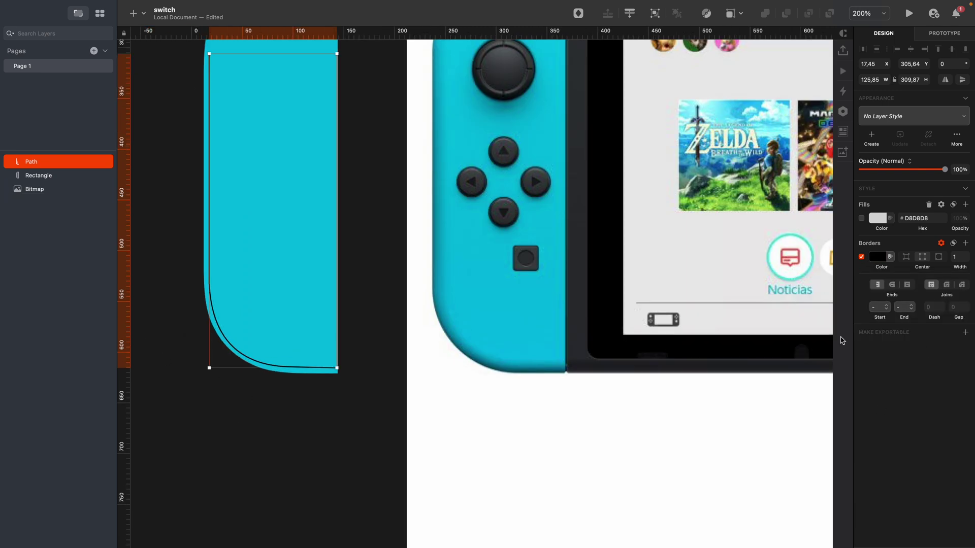
left_click(270, 376)
left_click(269, 368)
left_click(958, 257)
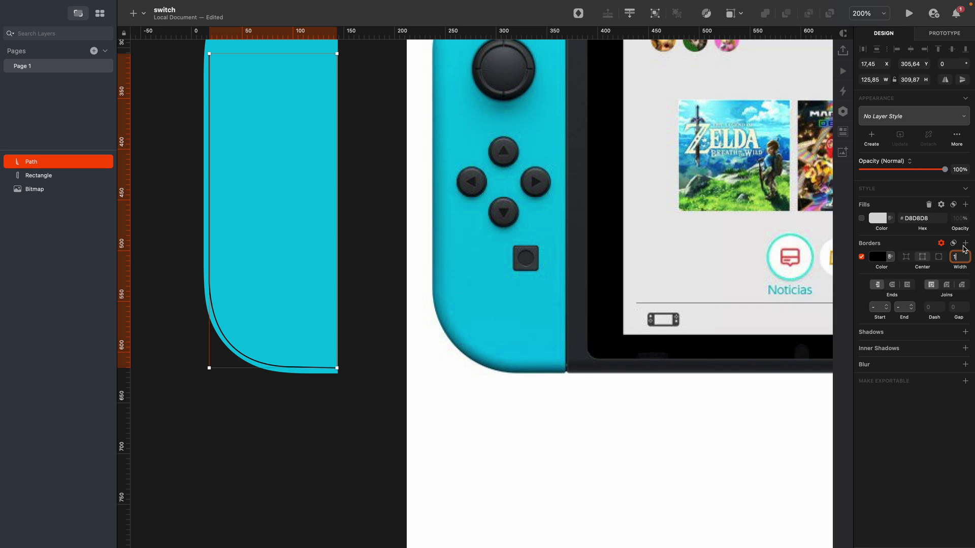
type("11")
key("Return")
key("Down")
left_click(344, 462)
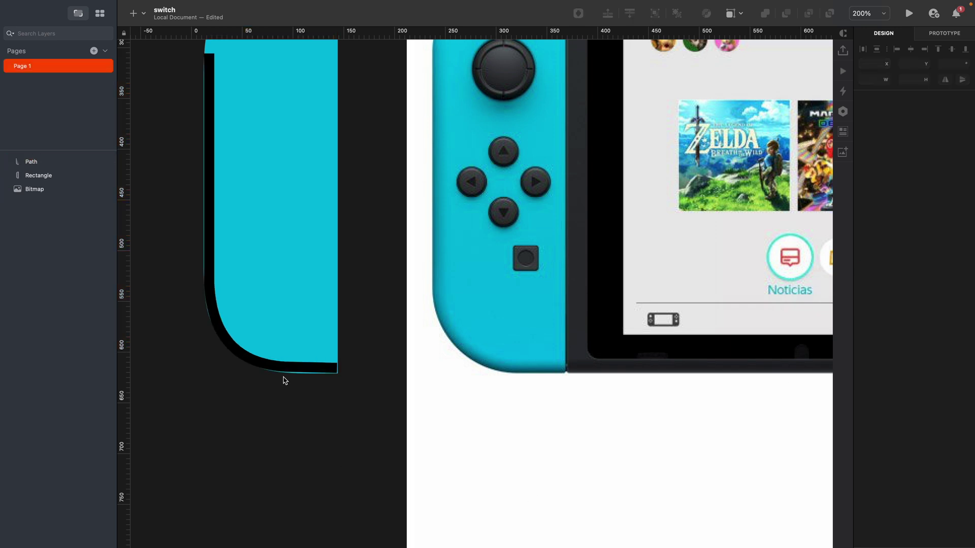
Nudge the path outward to X 11.45 and enlarge it to 132.85 × 310.87 so it follows the blue shape's edge.
left_click(290, 369)
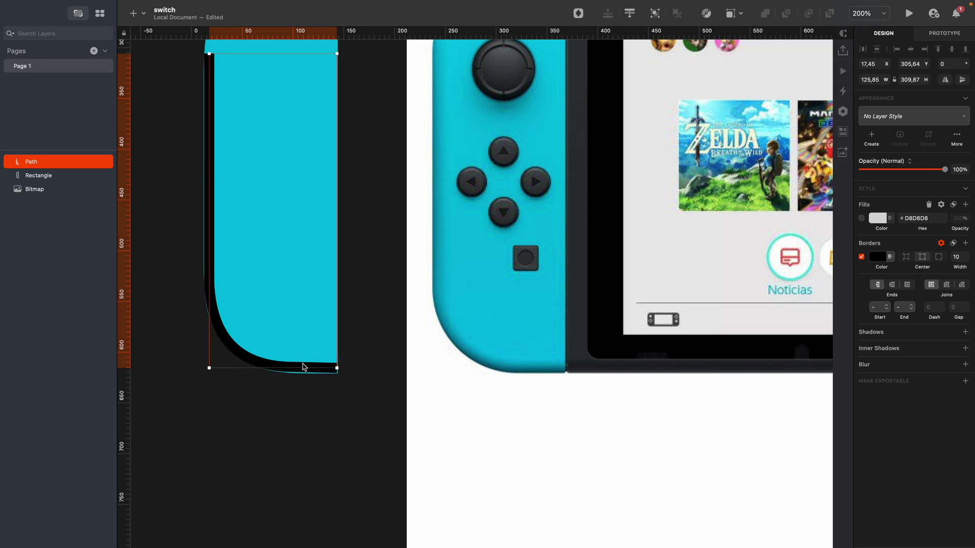
key("Left")
key("Left")
key("Left")
key("Left")
key("Left")
key("Left")
key("Left")
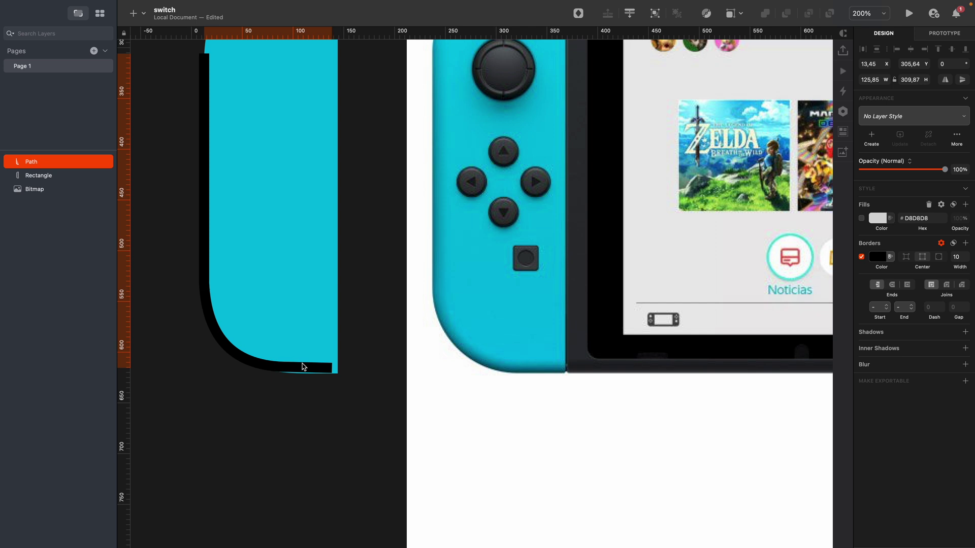
key("Right")
key("super+Down")
key("super+Down")
key("super+Up")
key("super+Right")
key("super+Right")
key("super+Right")
key("super+Right")
key("super+Right")
key("super+Right")
key("super+Right")
key("super+Right")
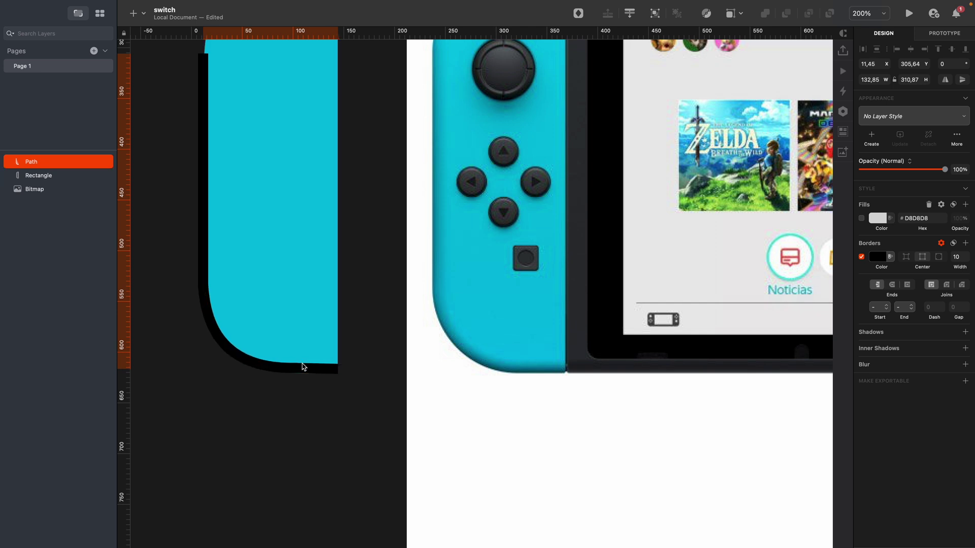
Try the black path at 50% opacity and restore it to 100%.
key("5")
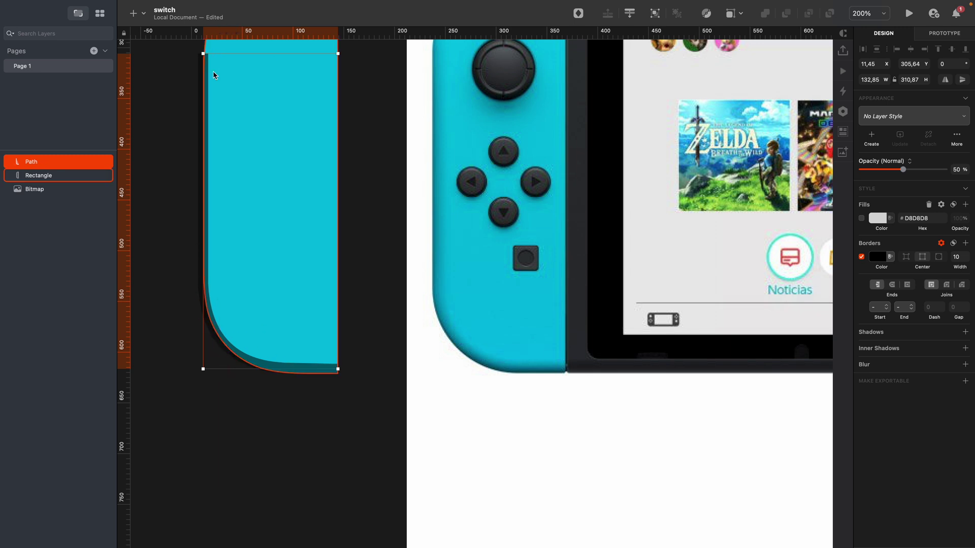
left_click(298, 427)
left_click(300, 367)
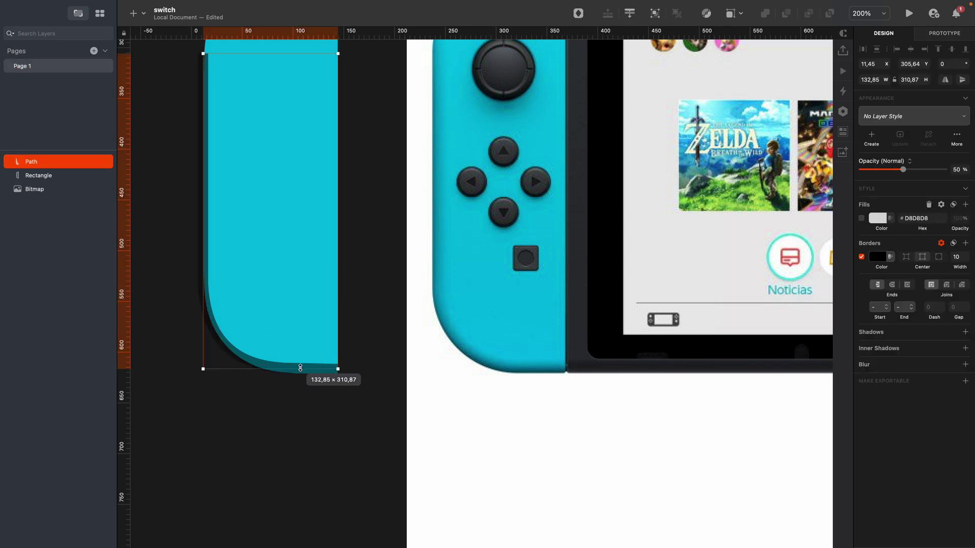
key("0")
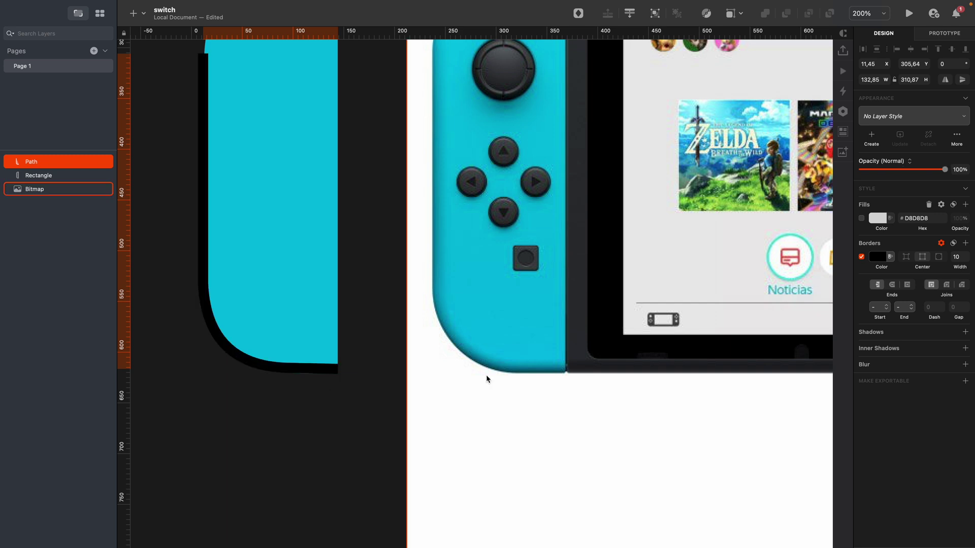
Add a Gaussian Blur to the black path and set its amount to 8.
left_click(965, 365)
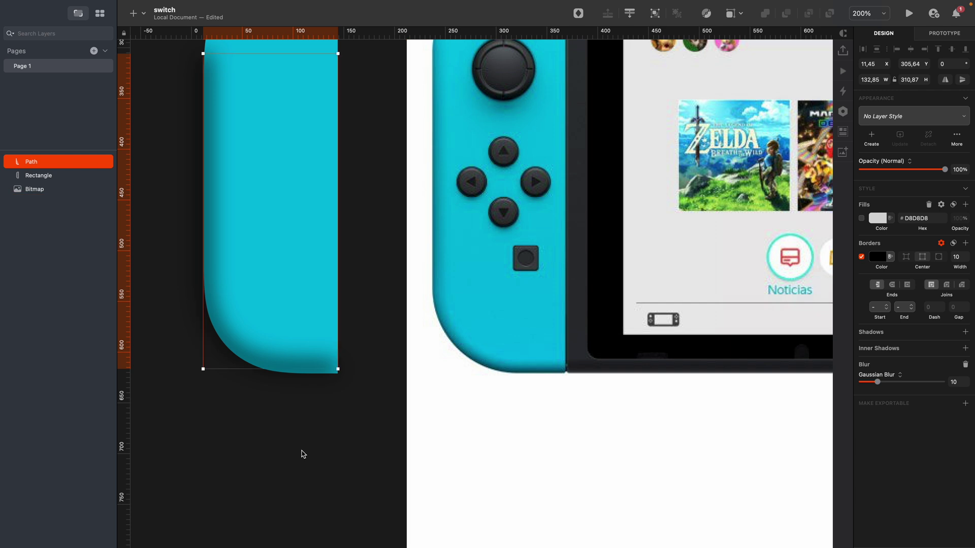
left_click_drag(877, 382, 875, 382)
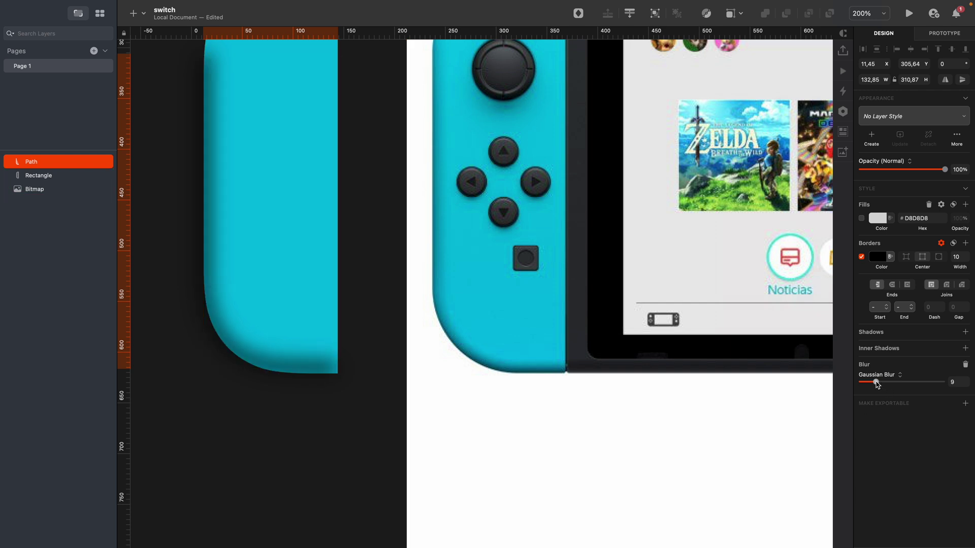
left_click(295, 363)
left_click(300, 380)
left_click(296, 370)
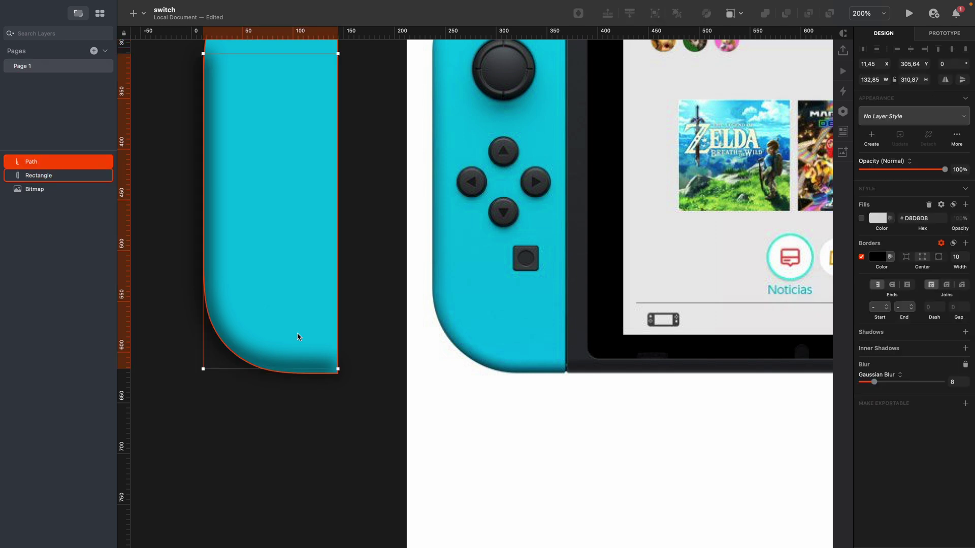
Mask the blurred path with the blue controller shape so the shading stays inside it.
left_click(302, 294, "shift")
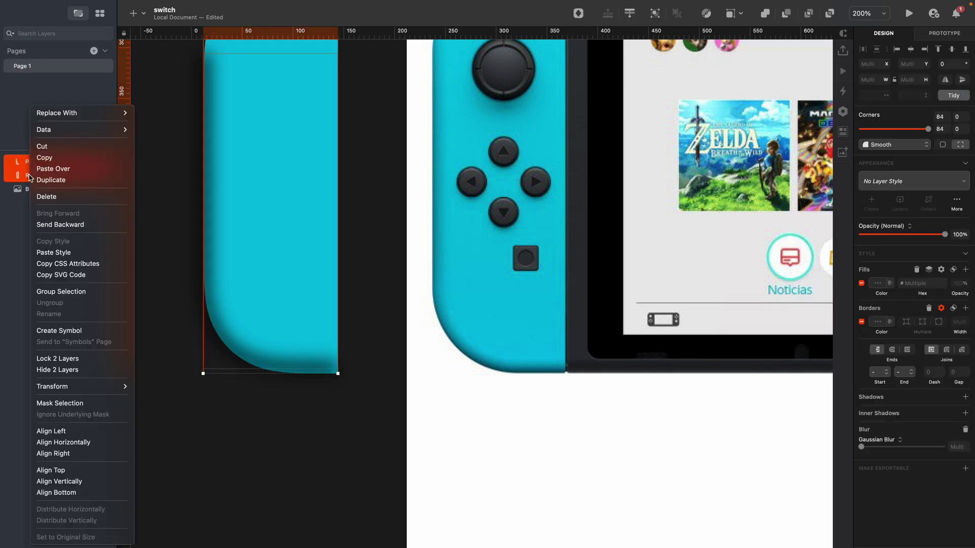
right_click(28, 175)
left_click(83, 403)
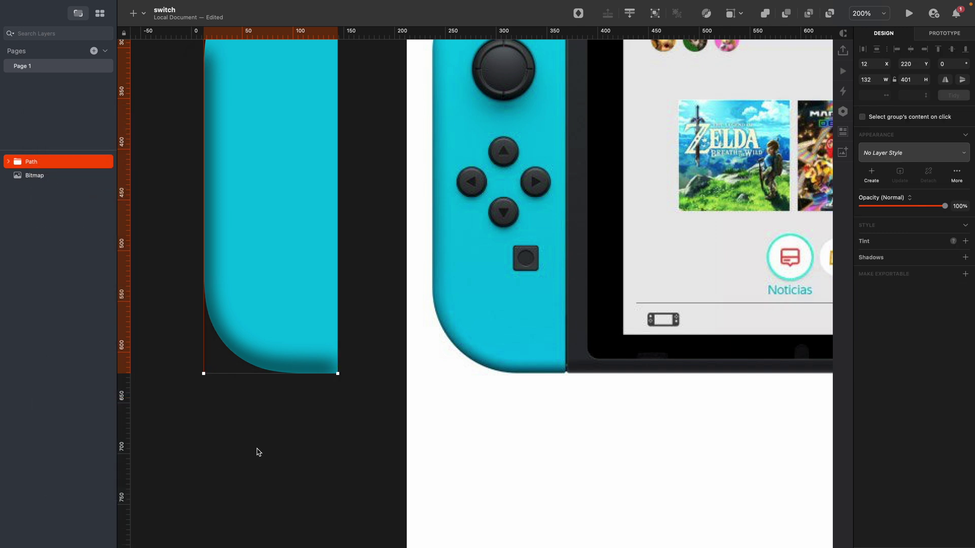
left_click(268, 452)
key("super+0")
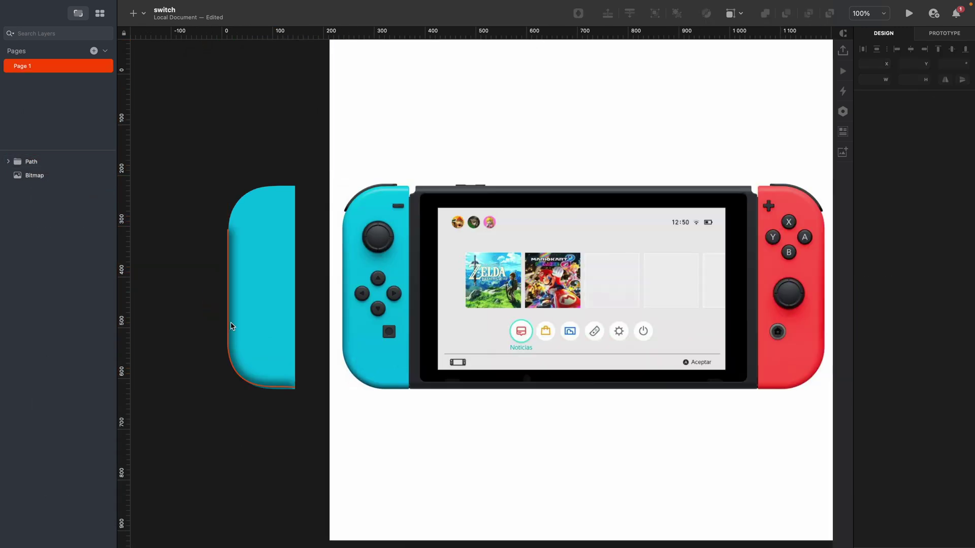
Move the blurred black path down to Y 307.64 and pull its end and bottom points slightly outward beyond the blue shape's edge.
double_click(276, 385)
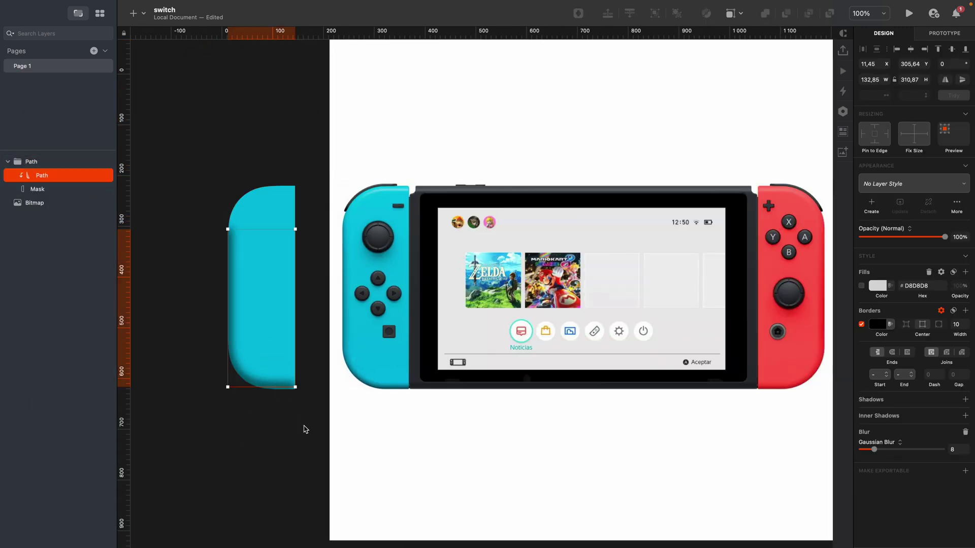
key("Down")
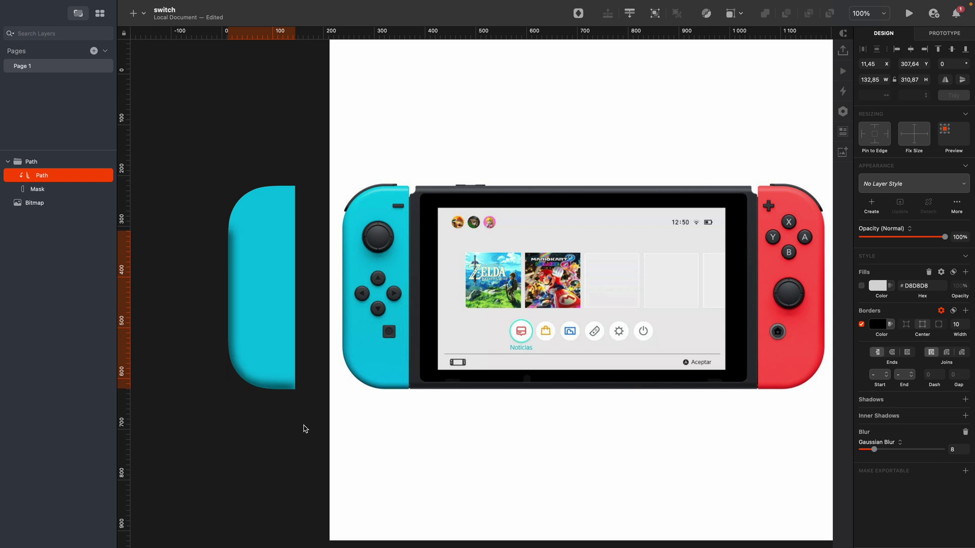
key("Return")
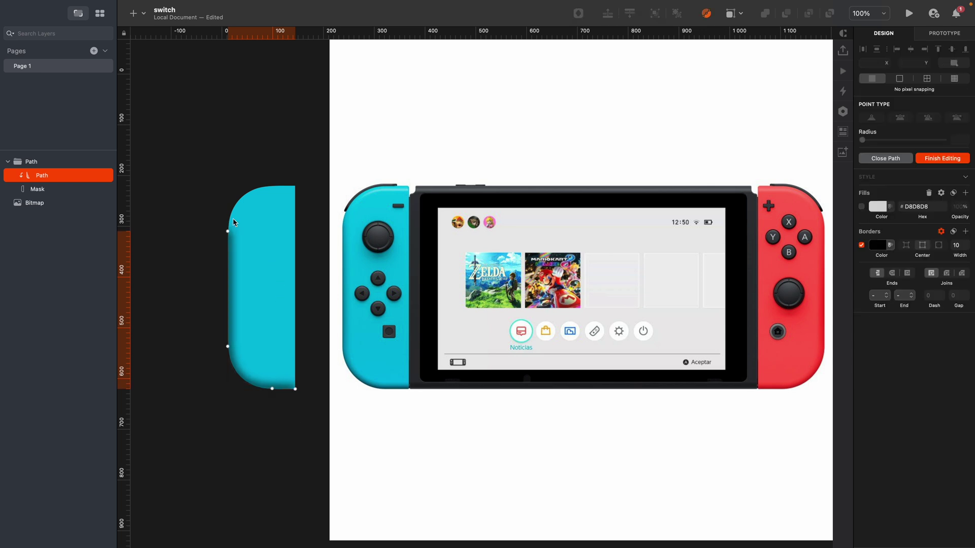
left_click_drag(227, 231, 225, 225)
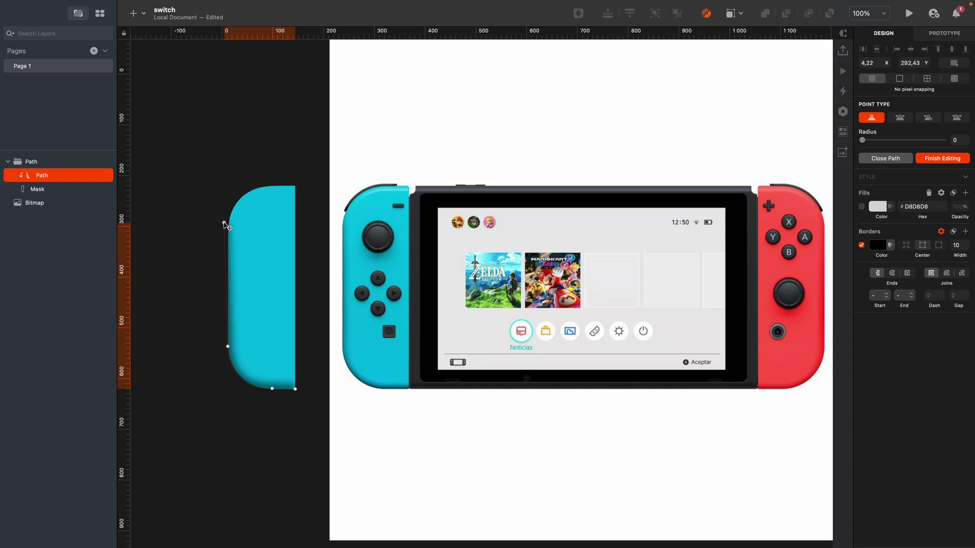
left_click(231, 223)
key("Escape")
left_click_drag(272, 389, 272, 391)
left_click(295, 389)
left_click(265, 477)
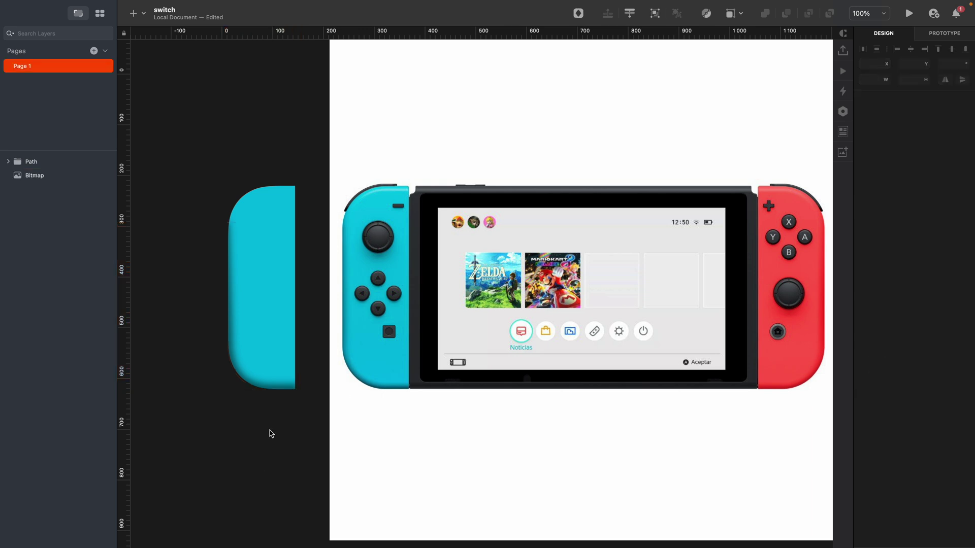
Add an inner shadow to the blue controller shape and set its X offset to 4.
scroll(266, 472, "left", 3)
double_click(343, 261)
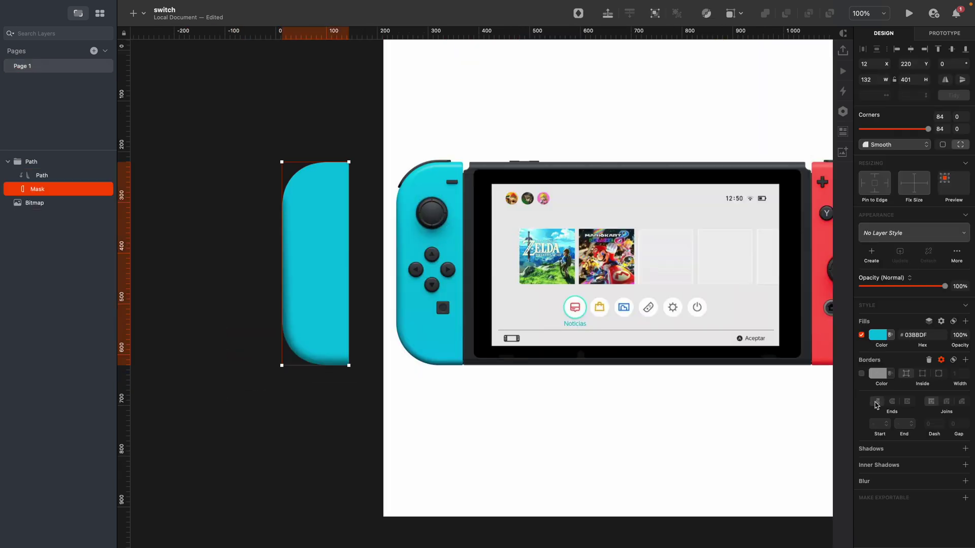
left_click(914, 468)
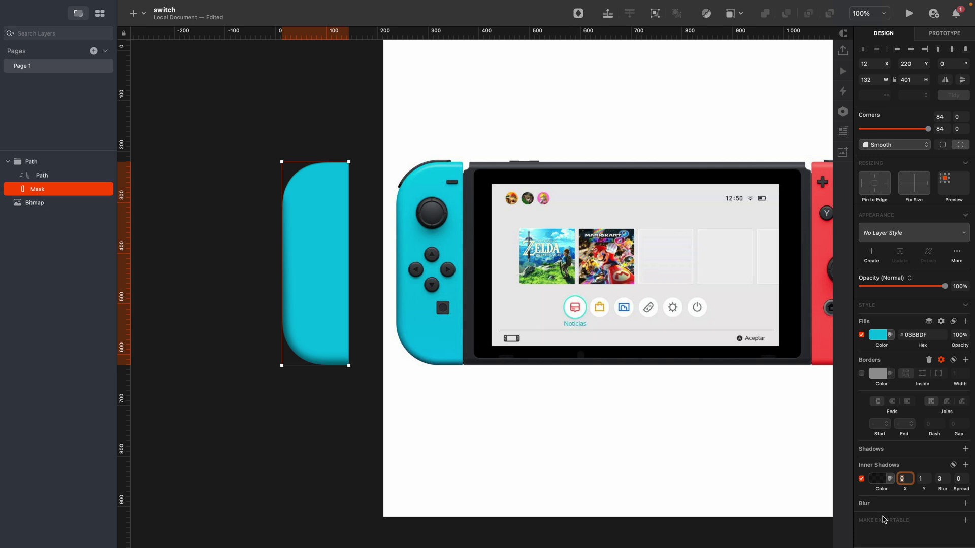
type("10")
key("Return")
key("Down")
key("Down")
key("Down")
key("Down")
key("Down")
key("Down")
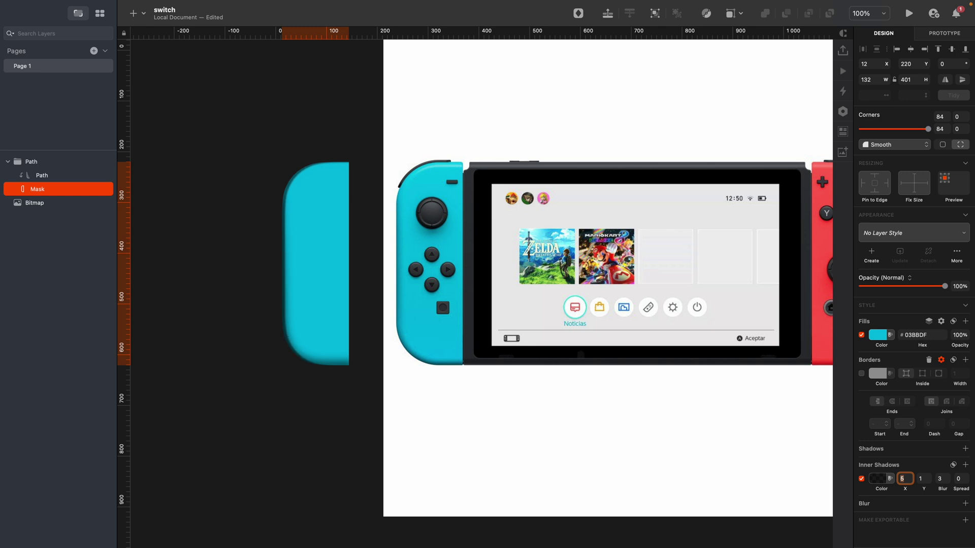
key("Up")
key("Down")
Set the blue shape's inner shadow to Y offset -14 and blur 20.
key("Tab")
key("shift+Down")
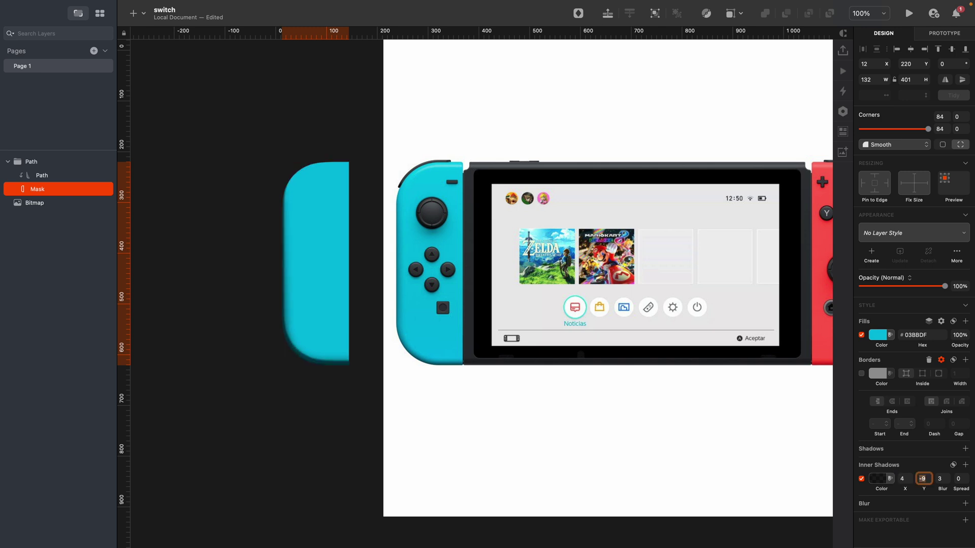
key("Tab")
key("shift+Up")
key("shift+Up")
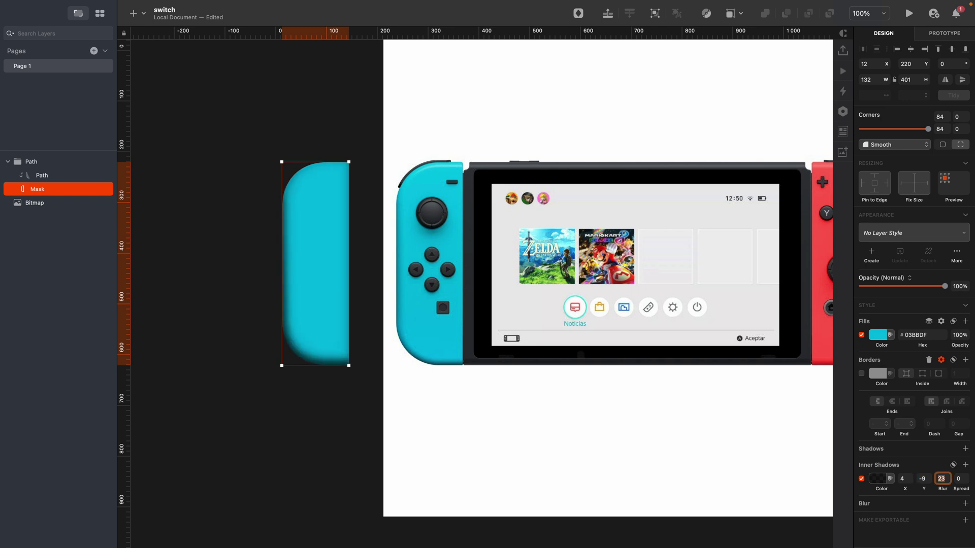
key("Down")
key("Down")
key("Down")
left_click(919, 478)
key("Down")
key("Down")
key("Down")
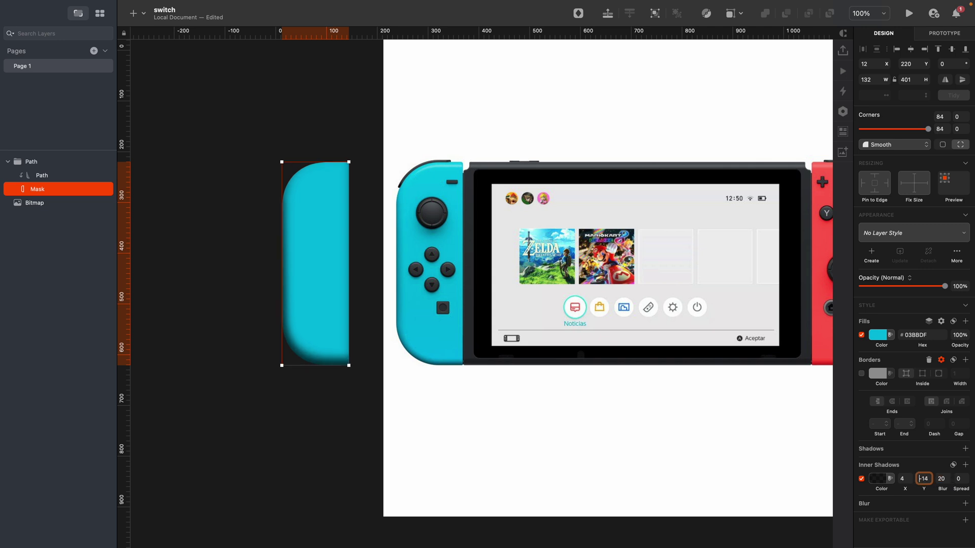
left_click(453, 416)
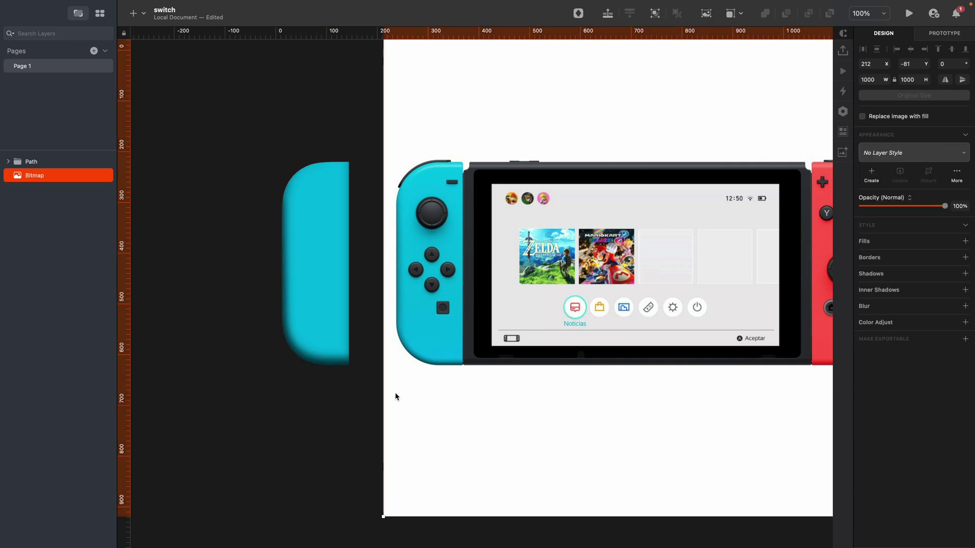
Draw an open path about 107 × 31 just inside the blue shape's upper edge, curving down along the rounded corner.
scroll(325, 381, "down", 3)
scroll(330, 294, "up", 5)
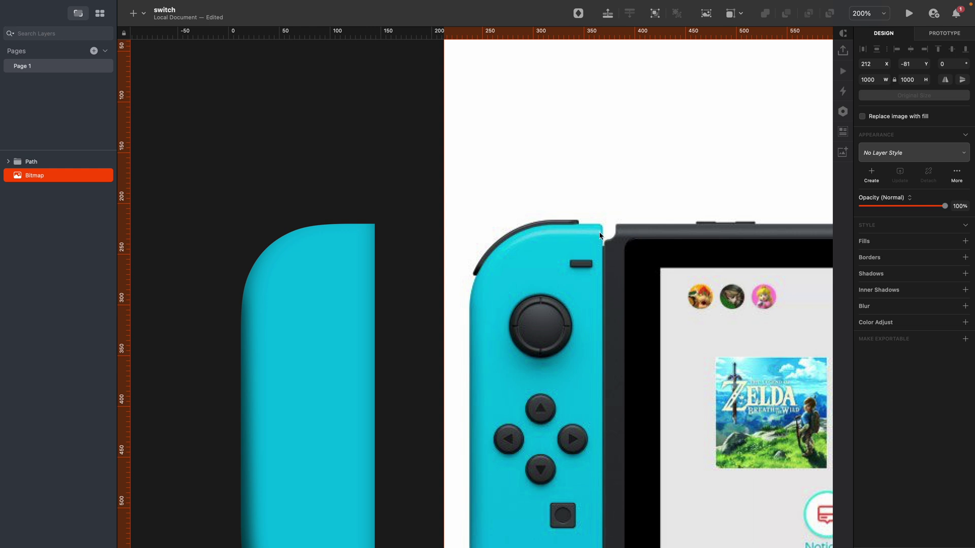
key("v")
left_click(374, 234)
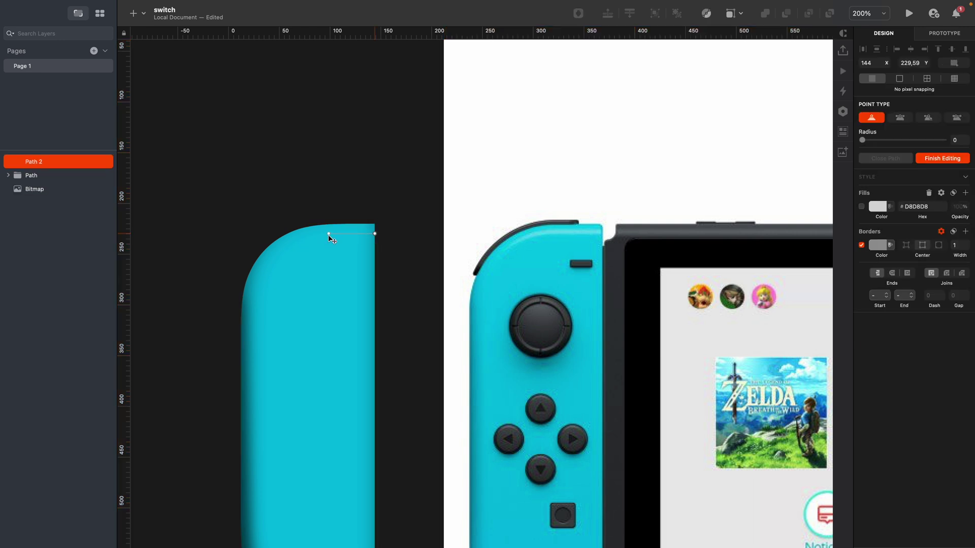
left_click(329, 234)
left_click_drag(272, 266, 254, 298)
left_click_drag(272, 266, 266, 264)
key("Escape")
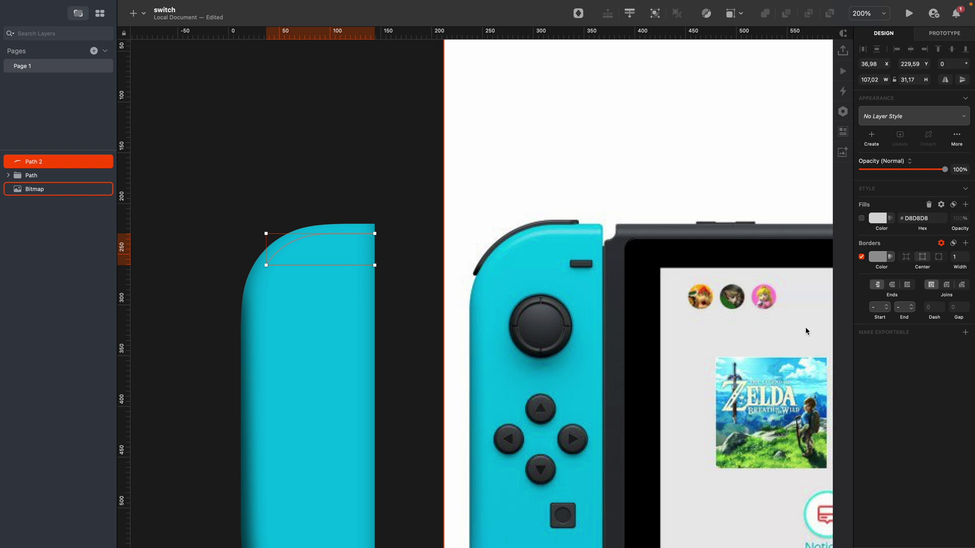
Set the new path's border color to white.
left_click(873, 257)
left_click_drag(866, 331, 844, 296)
key("Escape")
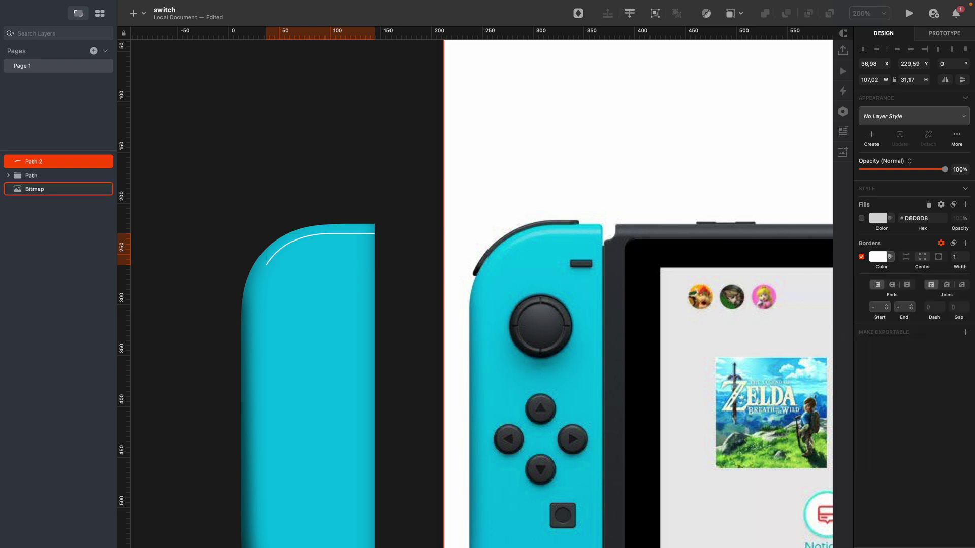
key("Escape")
Cut the white path and paste it into the masked controller group, directly above the blue shape.
left_click(357, 233)
key("super+x")
left_click(350, 271, "super")
key("super+v")
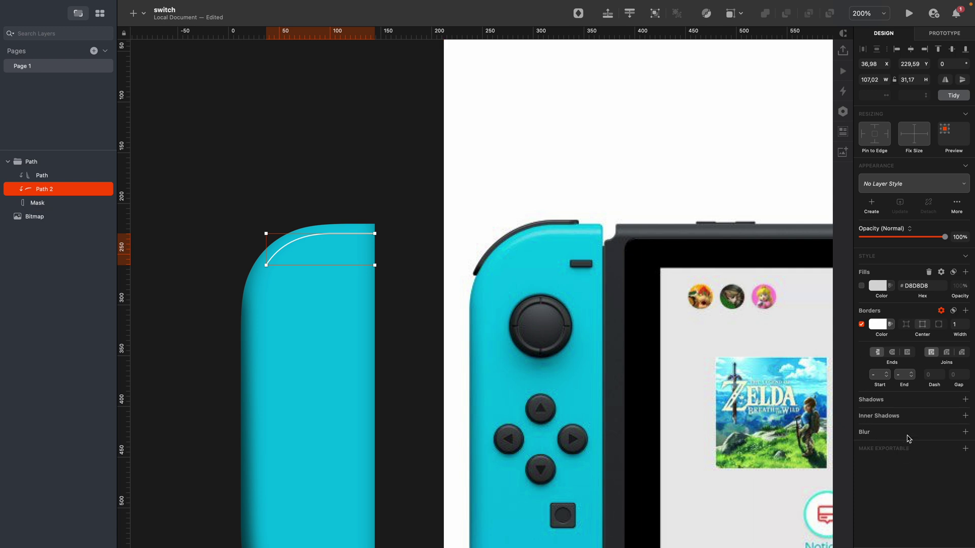
Add a Gaussian Blur to the white highlight path and set its amount to 3.
left_click(907, 436)
left_click(957, 449)
type("9")
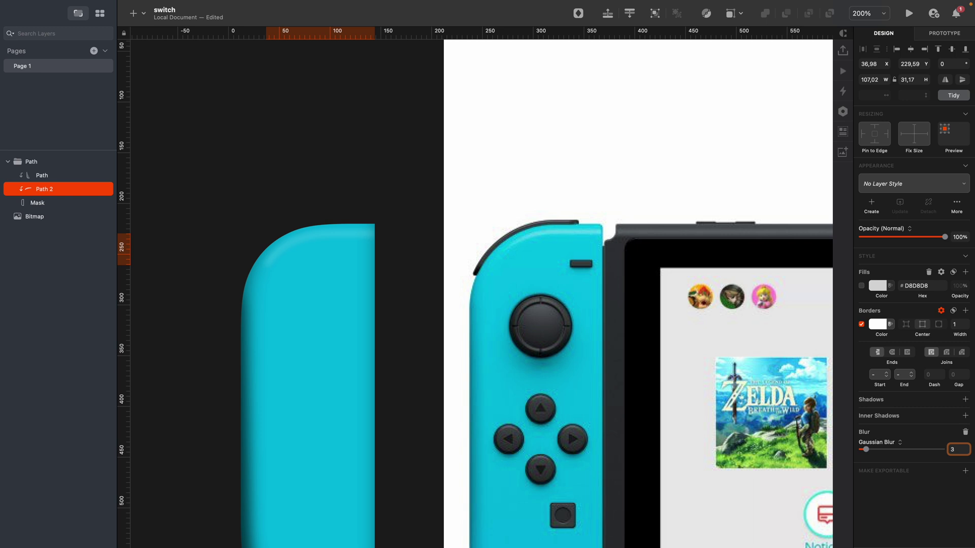
left_click(357, 180)
scroll(357, 181, "down", 2)
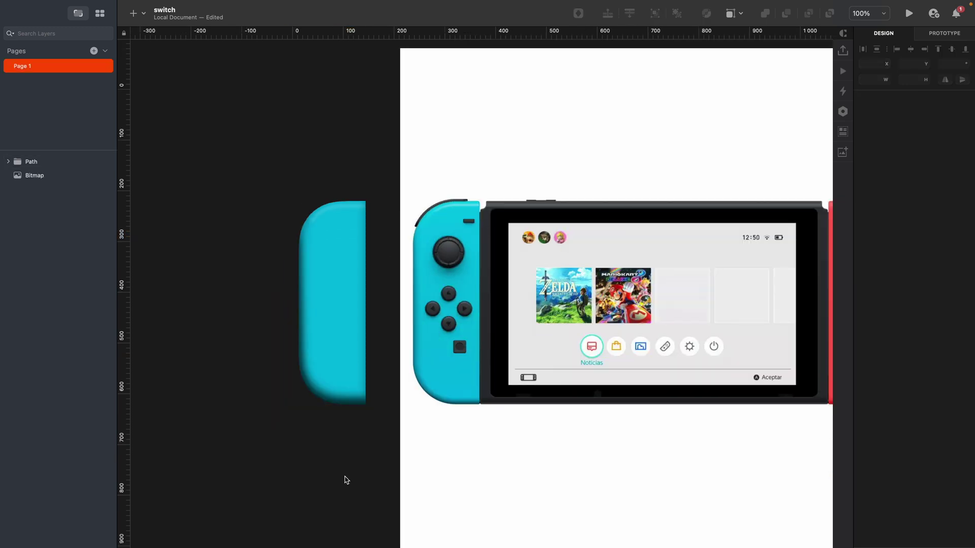
Draw a borderless 47 × 64 oval filled with 03BBDF inside the masked group and place it at X 19, Y 236 over the upper corner.
left_click(316, 222)
double_click(337, 246)
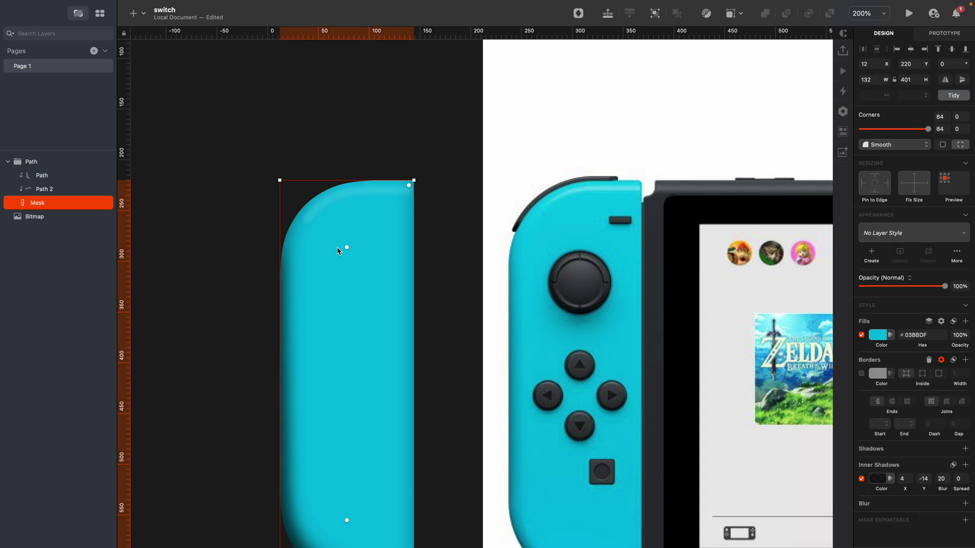
key("o")
left_click_drag(308, 243, 355, 308)
left_click(861, 325)
left_click(878, 286)
left_click(866, 414)
left_click(379, 302)
left_click(435, 319)
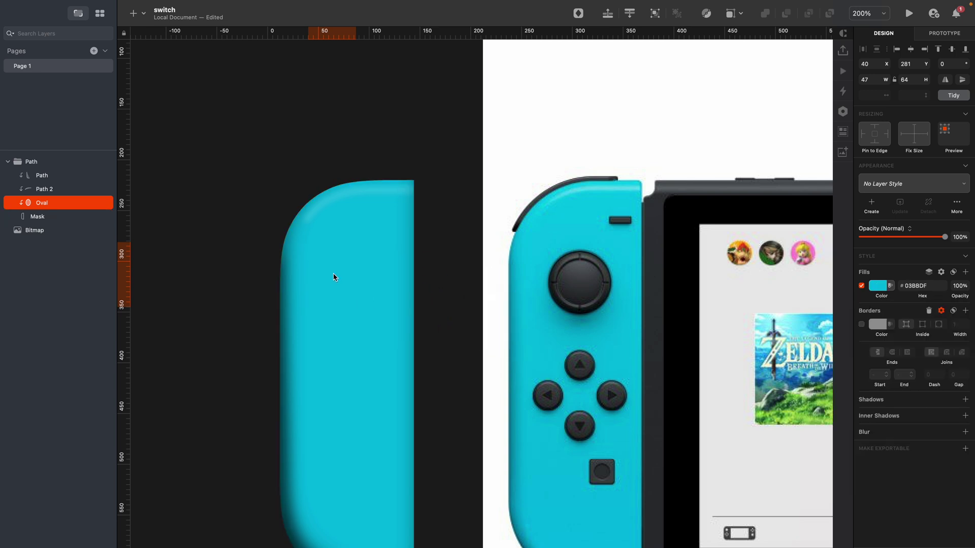
left_click_drag(333, 274, 319, 235)
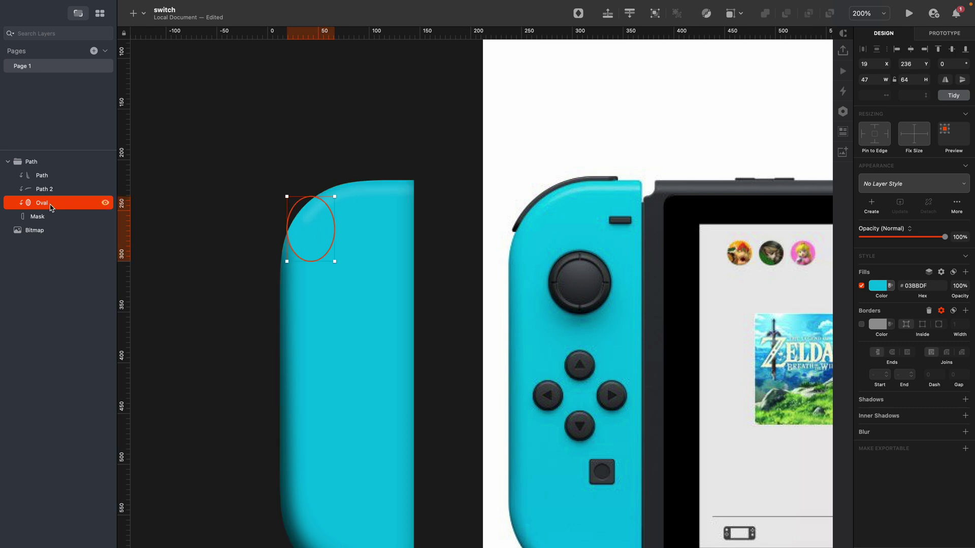
Bring the oval to the front of the masked group and give it a Gaussian Blur of 10.
key("ctrl+alt+super+Up")
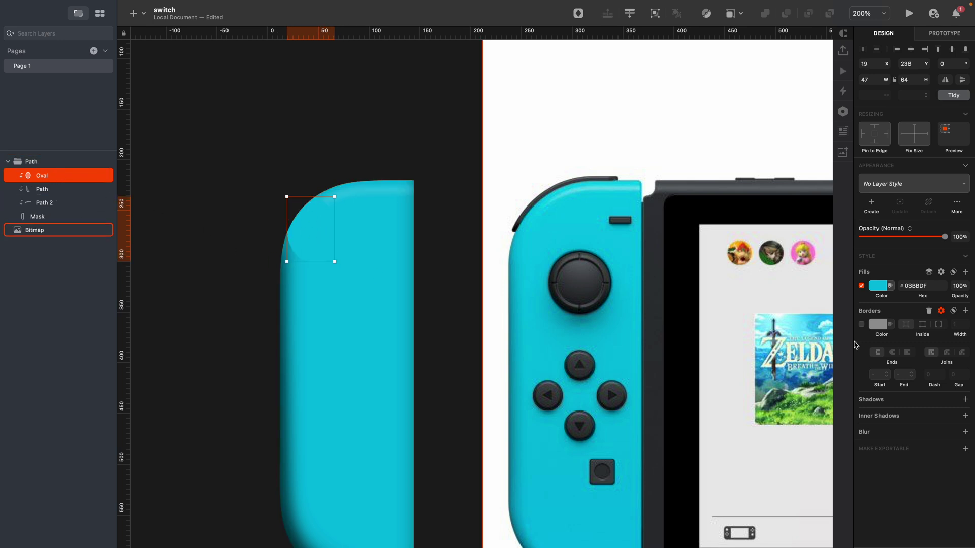
left_click(940, 431)
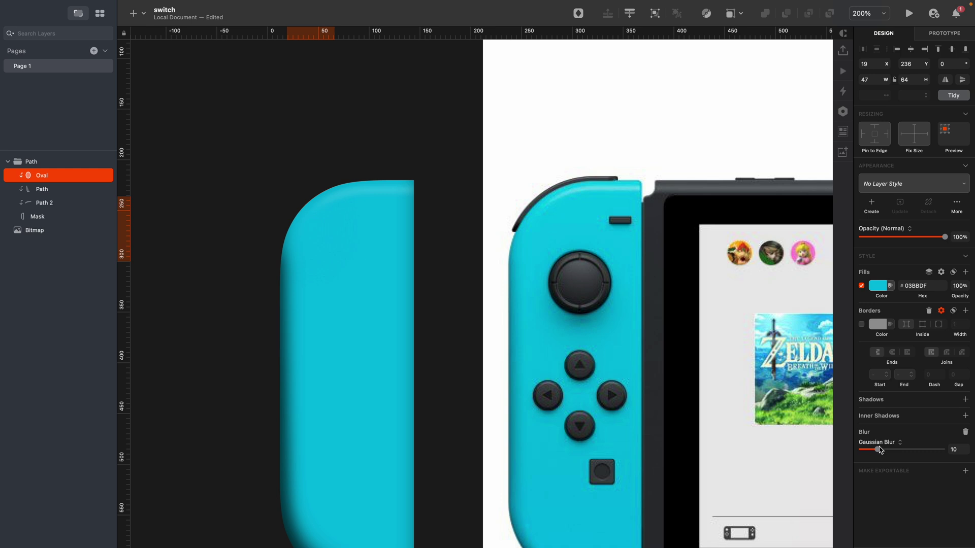
left_click(428, 152)
scroll(432, 152, "down", 3)
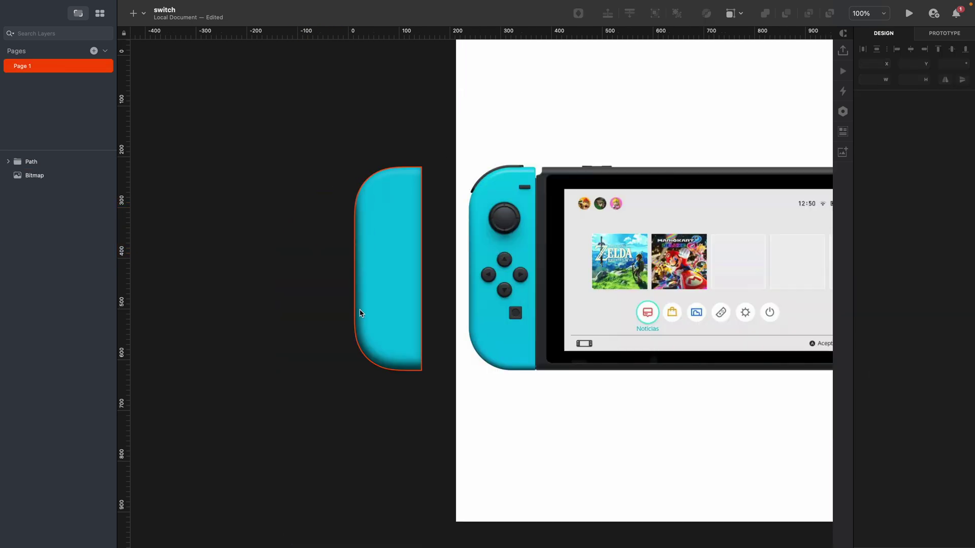
Hide the blurred black path inside the masked controller group.
left_click(359, 312)
left_click(347, 477)
Add a second inner shadow to the blue controller shape with X offset 4 and Y offset -14.
left_click(393, 370)
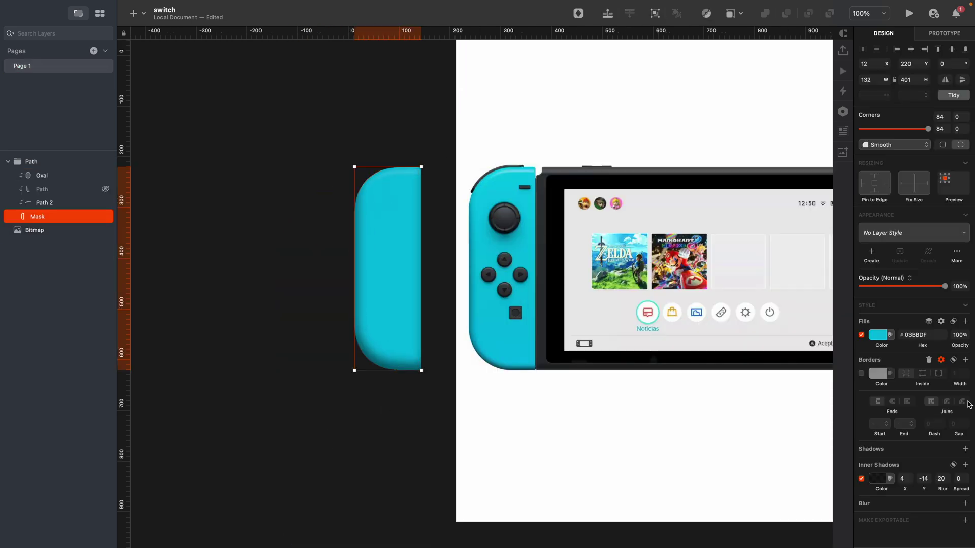
left_click(965, 465)
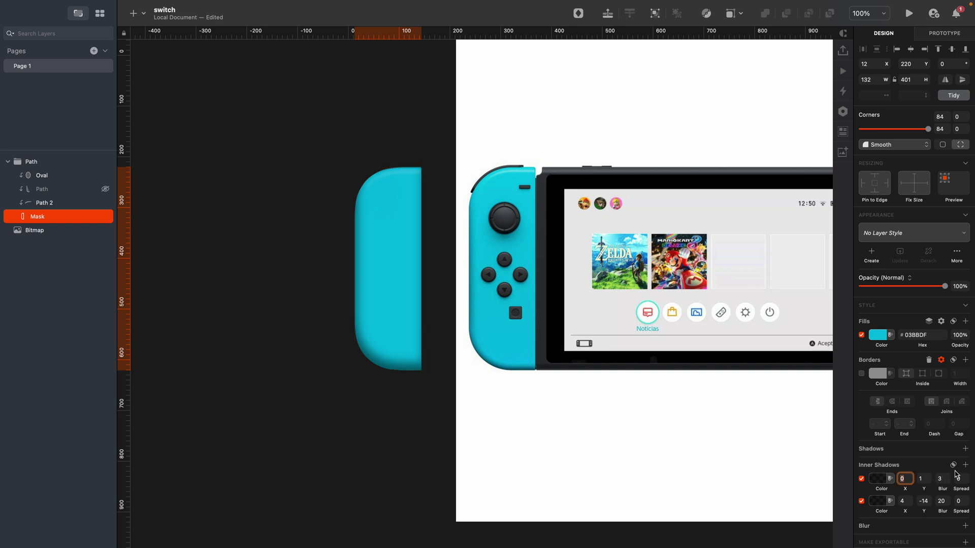
double_click(902, 479)
type("4")
key("Tab")
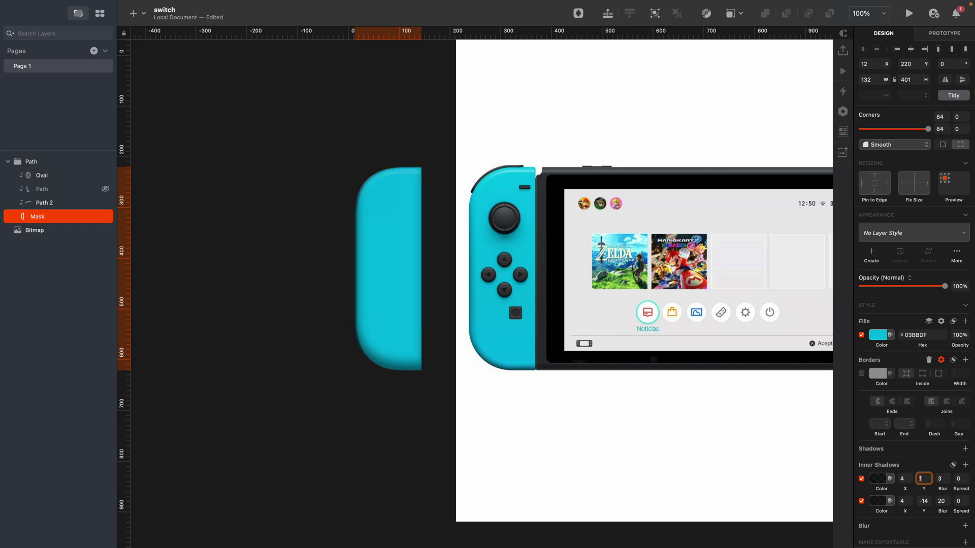
key("Tab")
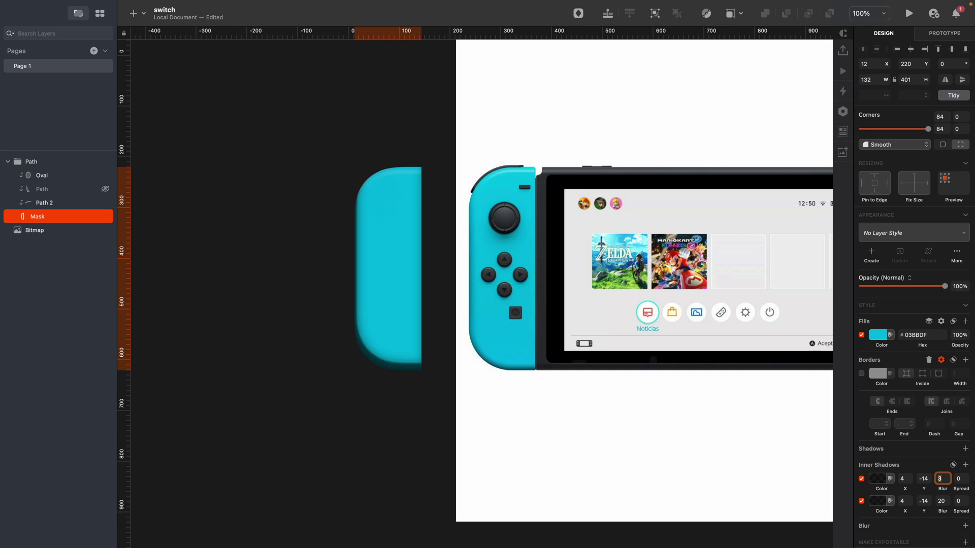
Refine the second inner shadow to X offset 2, Y offset -4 and blur 8.
key("shift+Tab")
type("-5")
key("BackSpace")
type("4")
key("shift+Tab")
type("3")
key("BackSpace")
type("2")
key("Tab")
key("Tab")
type("12")
left_click(546, 489)
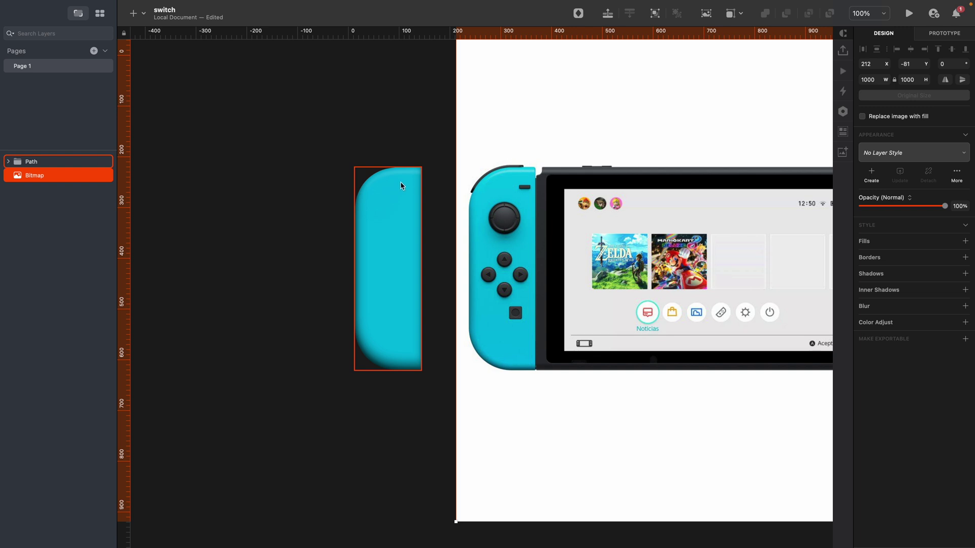
Move the controller group onto the reference image beside the original left controller, at X 383, Y 218.
left_click_drag(391, 211, 581, 210)
scroll(558, 287, "right", 3)
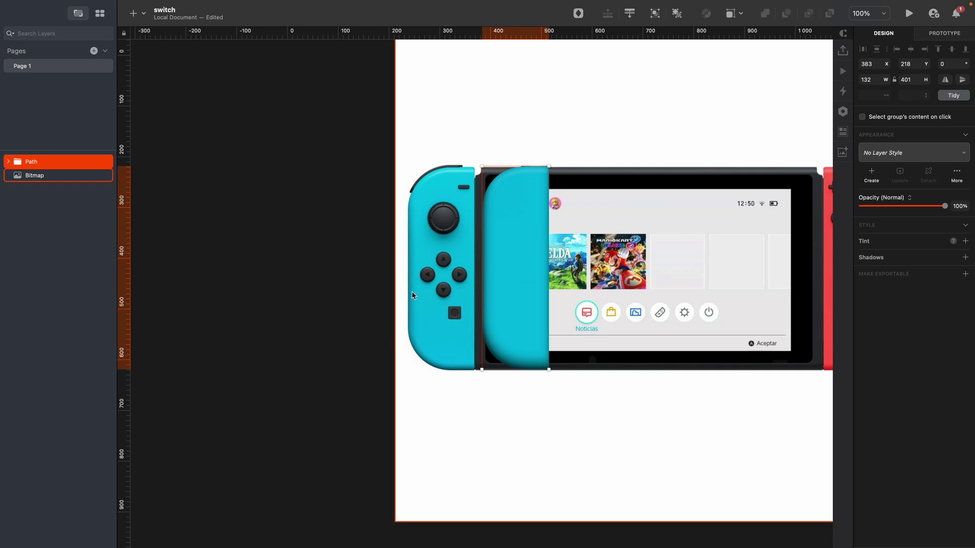
left_click(552, 409)
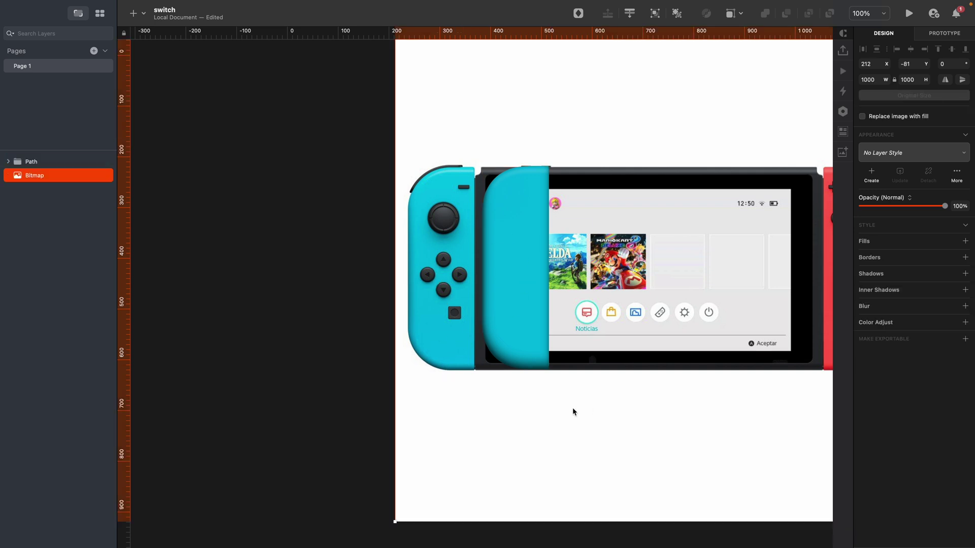
Make the blue controller shape's fill slightly lighter to match the neighbouring reference controller.
double_click(537, 287)
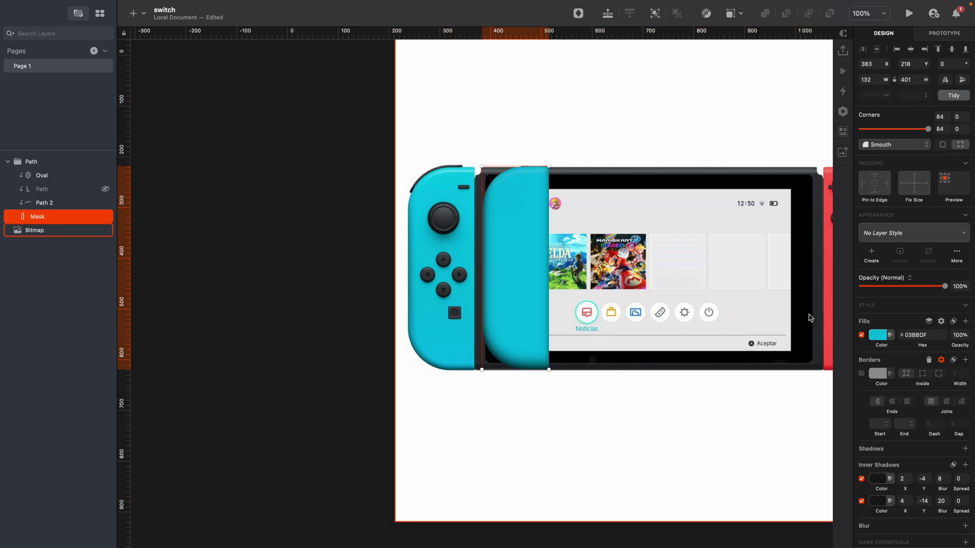
left_click(881, 337)
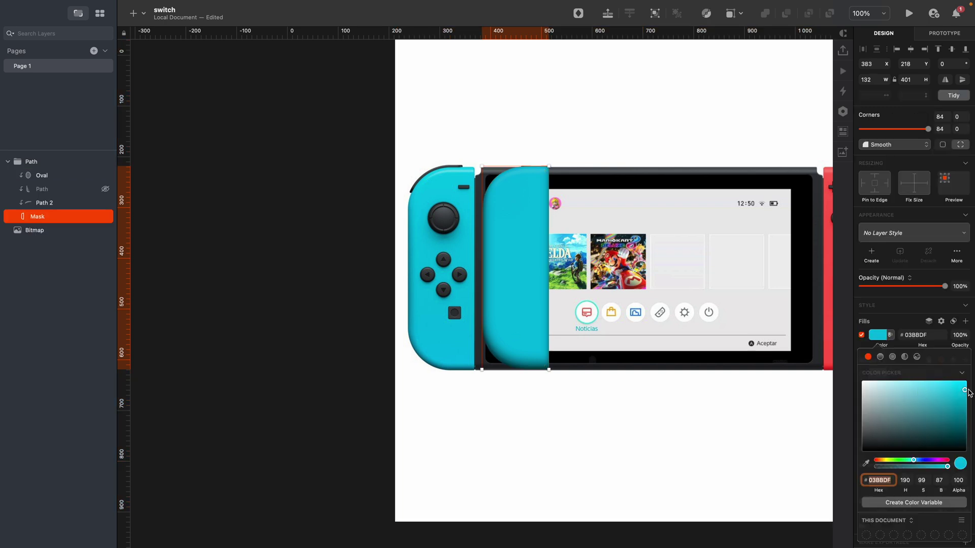
left_click_drag(964, 391, 959, 389)
left_click(648, 424)
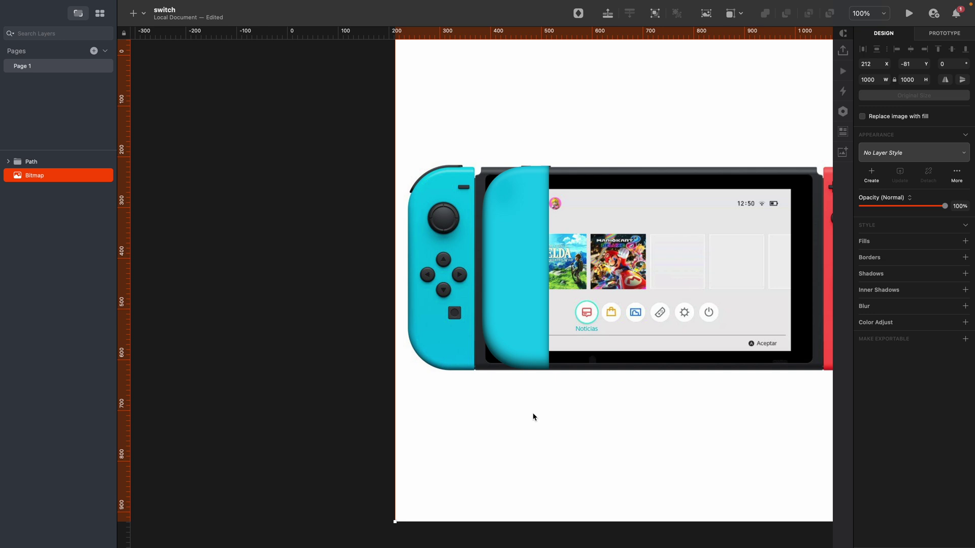
Draw a 31 × 31 oval over the reference left direction button and shift it to the controller's outer edge at X 223, Y 416.
scroll(425, 275, "up", 5)
left_click(423, 276, "alt")
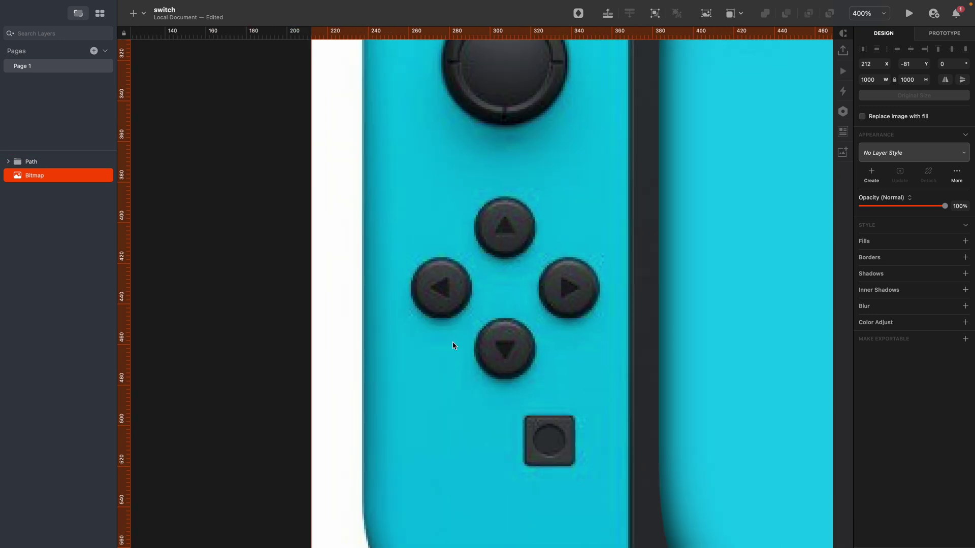
key("o")
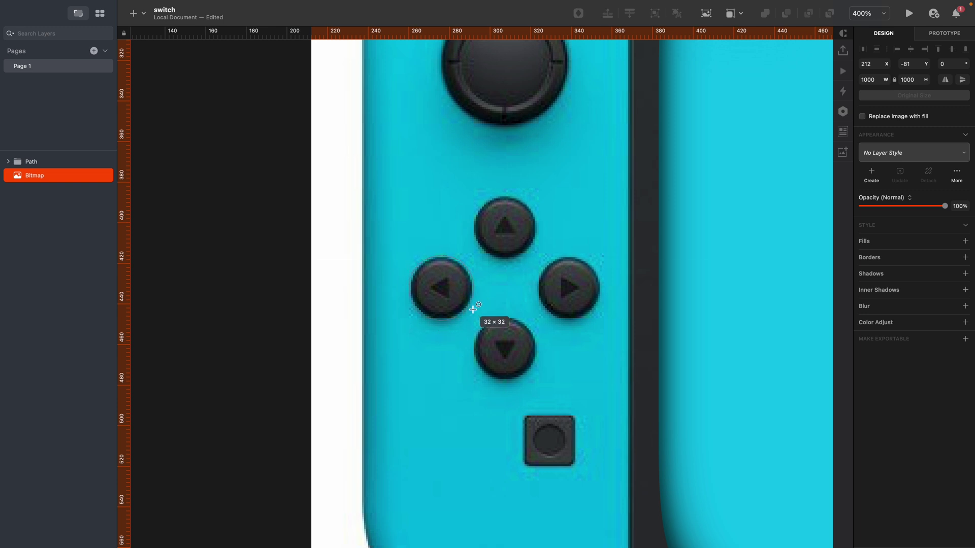
left_click_drag(473, 309, 410, 255)
left_click_drag(440, 285, 365, 285)
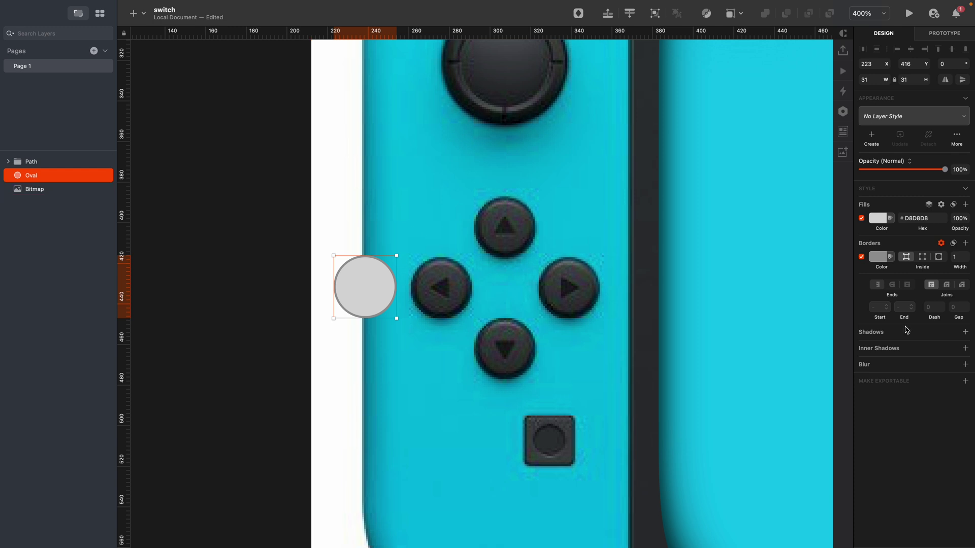
Remove the oval's border and fill it with #0B3043 sampled from the edge of the reference left direction button.
left_click(862, 256)
left_click(877, 218)
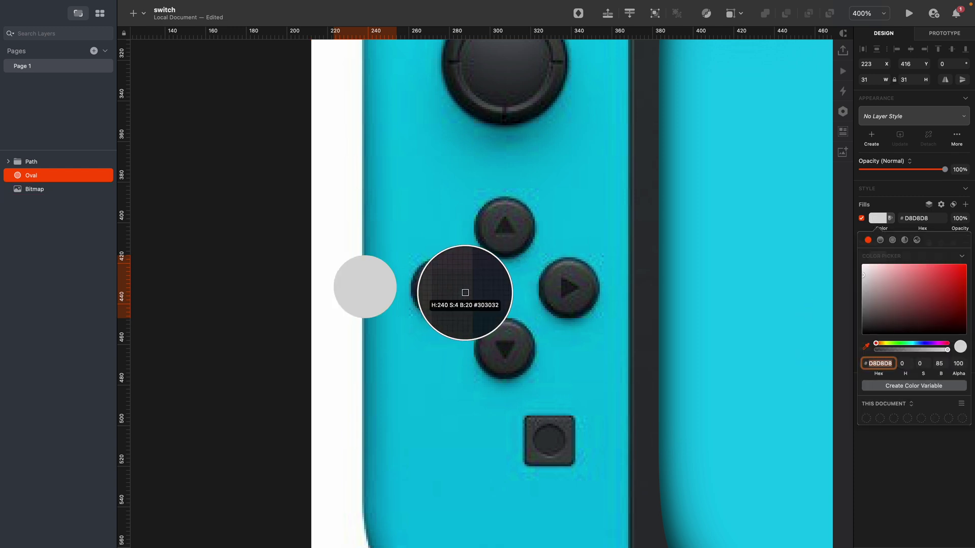
left_click(469, 292)
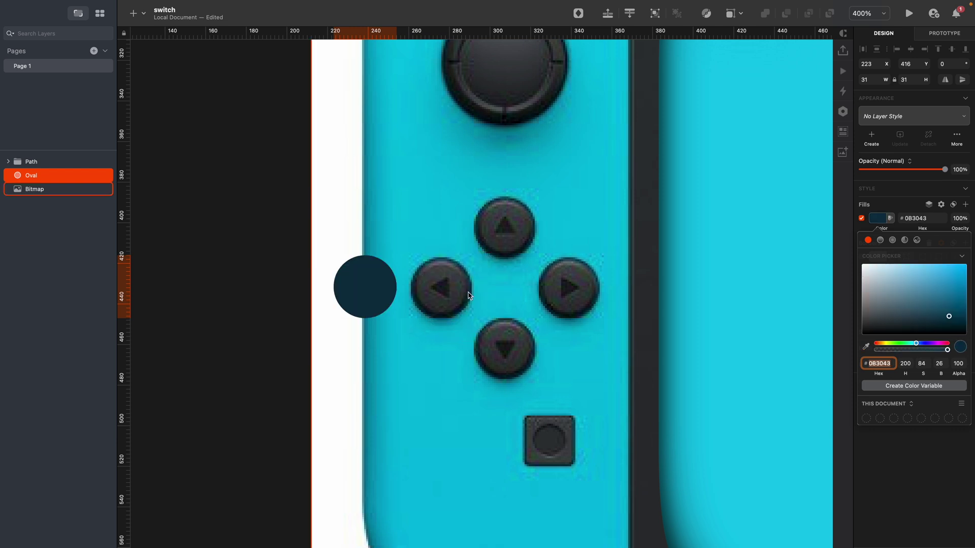
left_click(330, 378)
Duplicate the dark oval, shrink the copy to 26 × 26 and place it below the reference left direction button at X 263, Y 462.
left_click(345, 297)
left_click_drag(361, 298, 444, 298, "alt")
key("Down")
key("Down")
key("Up")
key("super+Left")
key("super+Left")
key("super+Left")
key("super+Left")
key("super+Left")
key("Down")
key("super+Left")
key("Down")
key("Up")
left_click_drag(441, 305, 441, 394)
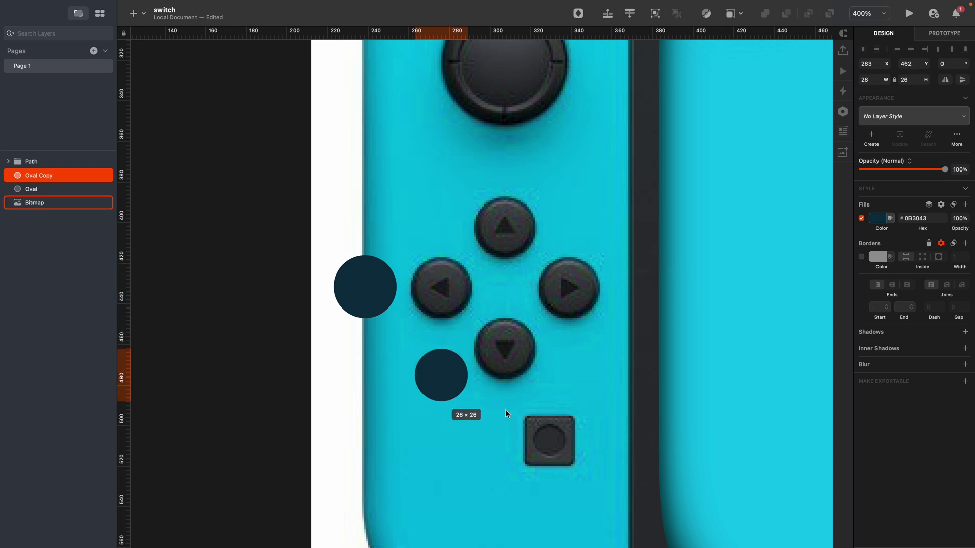
Fill the smaller oval with #3B3539 sampled from the face of the reference left direction button.
left_click(879, 218)
left_click(865, 347)
left_click(453, 293)
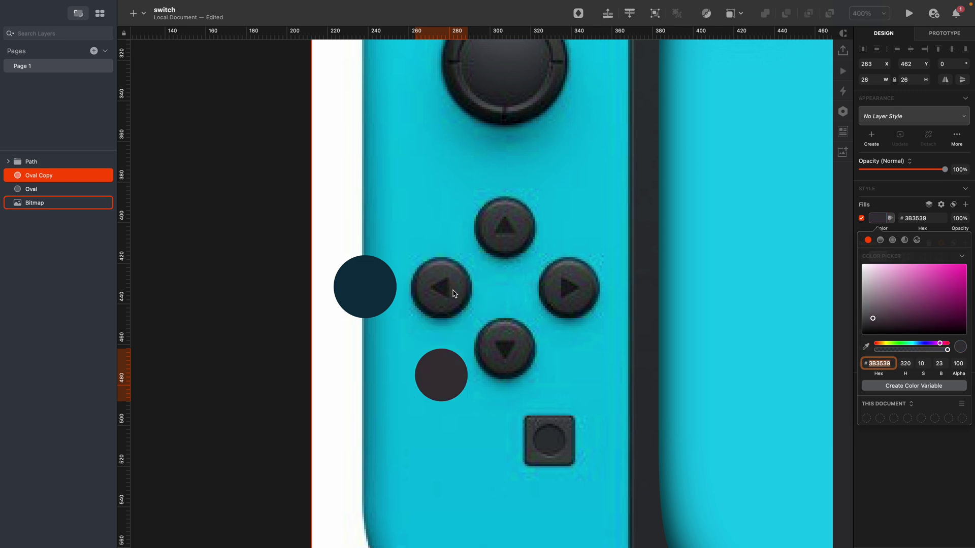
left_click(670, 421)
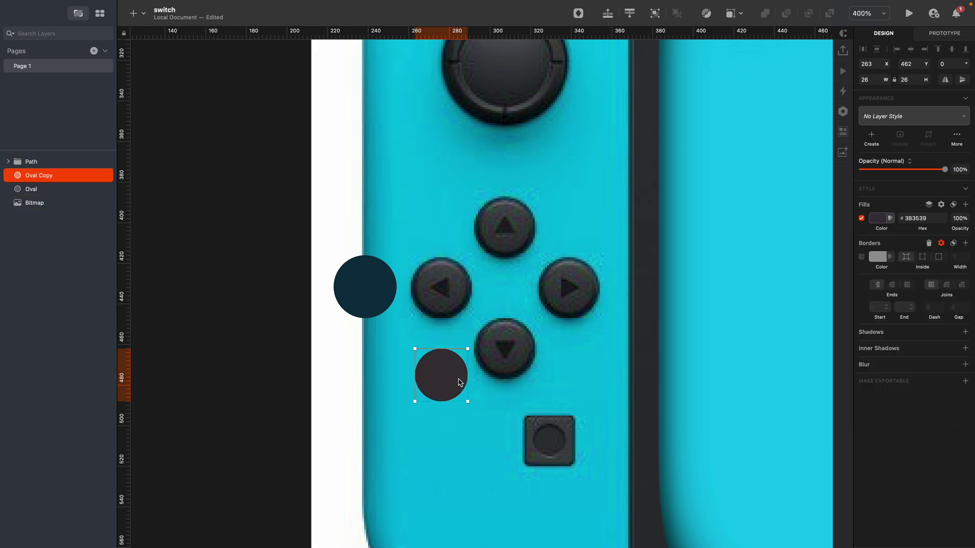
Add two inner shadows to the smaller oval, with Y offsets -2 and 2 and blur 2 each.
left_click(923, 347)
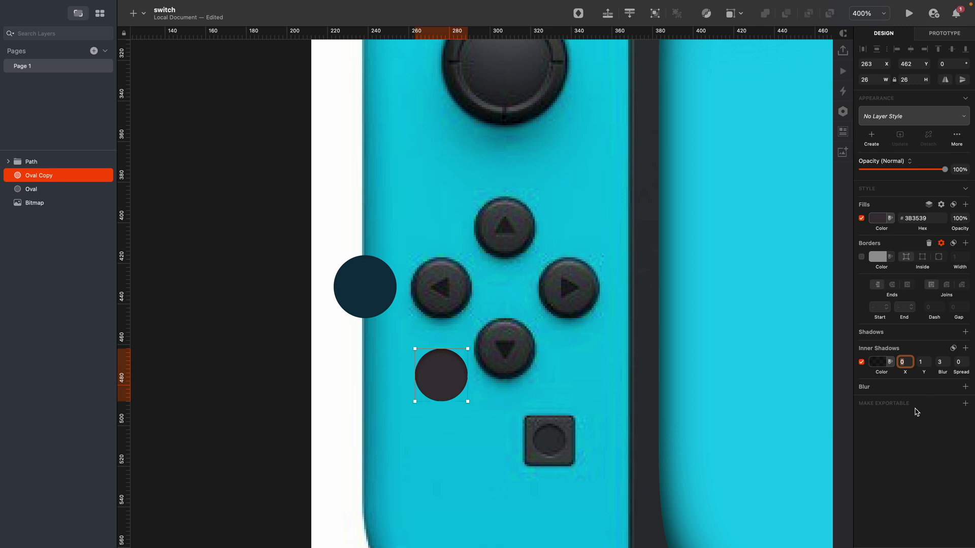
key("Tab")
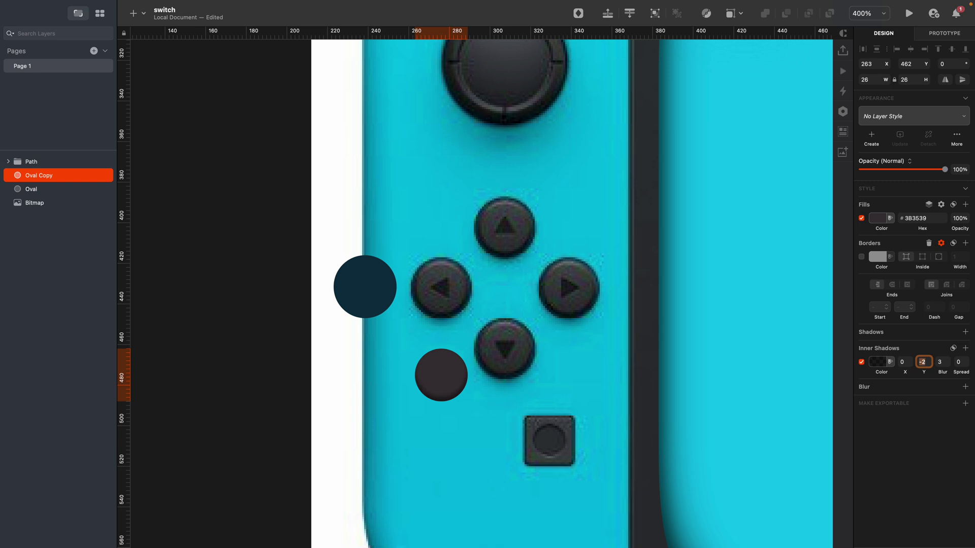
key("Tab")
left_click(965, 348)
key("Tab")
key("Tab")
left_click(881, 384)
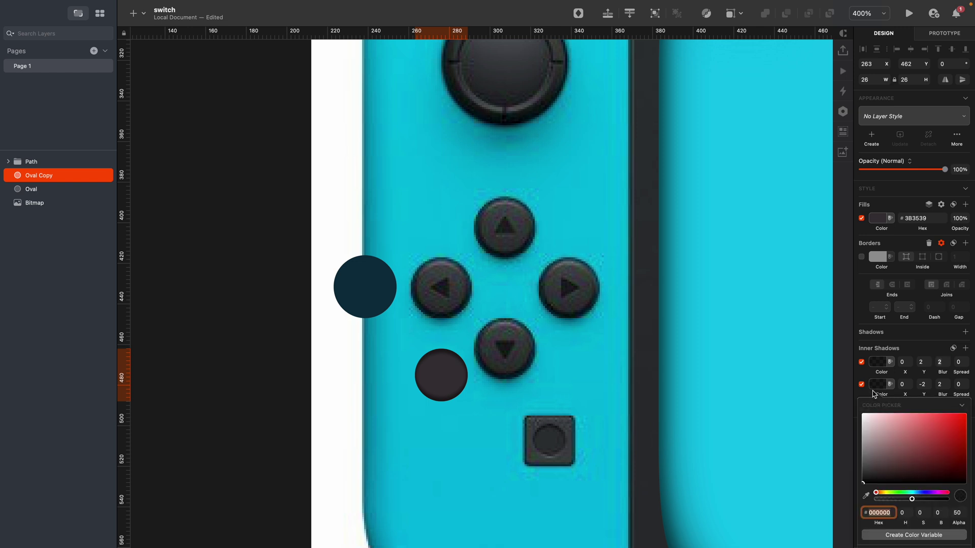
left_click(903, 382)
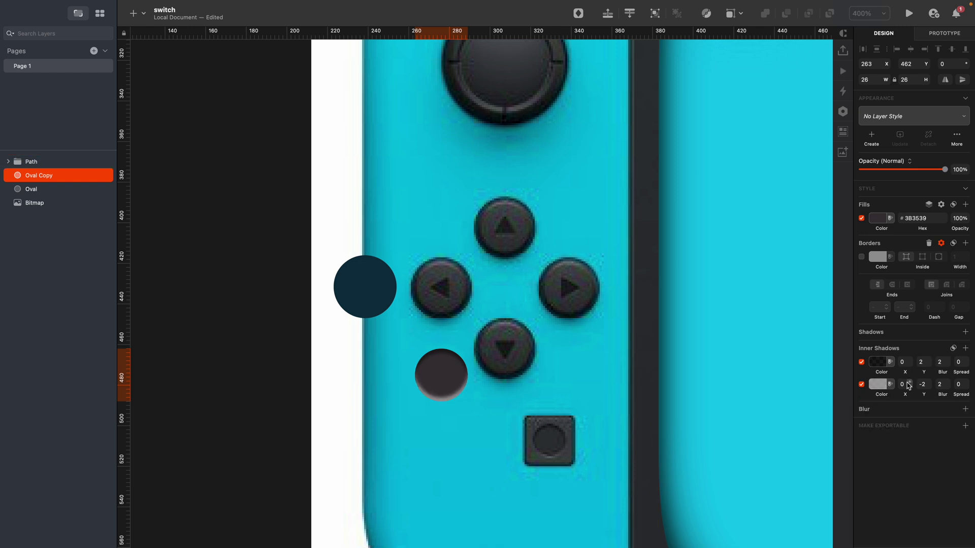
key("super+z")
Set the smaller oval's inner shadow with Y offset 2 to white (#FFFFFF) at 14% opacity.
left_click(874, 361)
left_click_drag(879, 417, 831, 350)
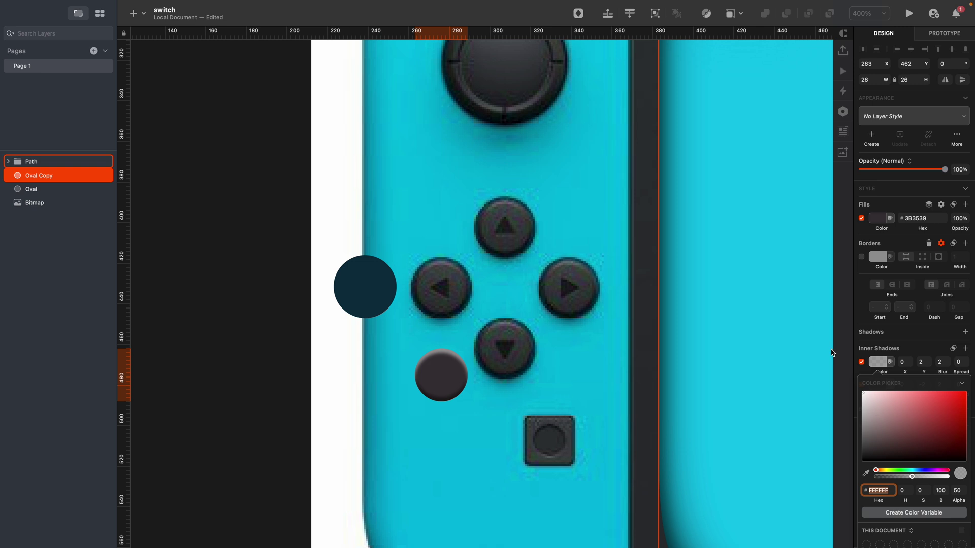
left_click(888, 478)
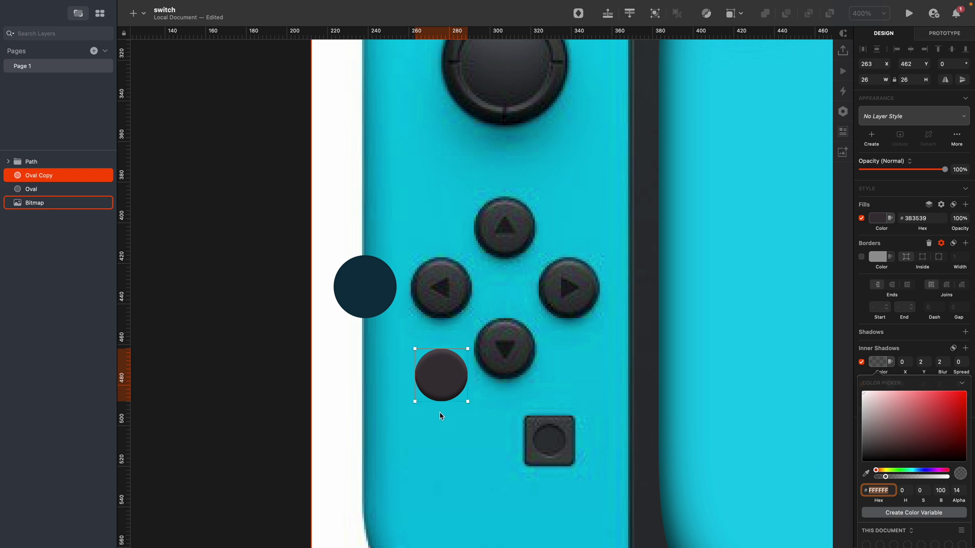
left_click(421, 437)
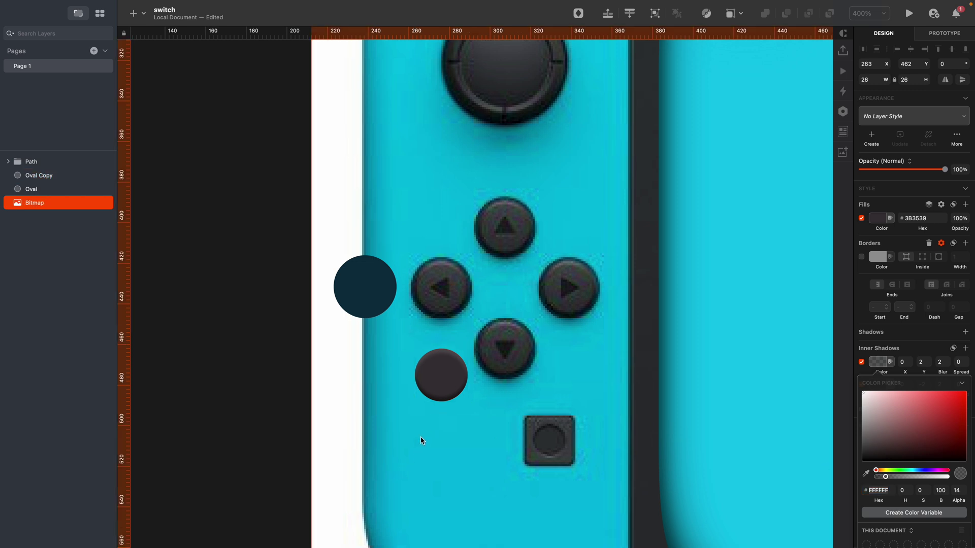
Trace the arrow on the reference down button as a closed triangular path, about 10.3 × 7.9.
key("super+plus")
key("super+plus")
key("v")
left_click(444, 289)
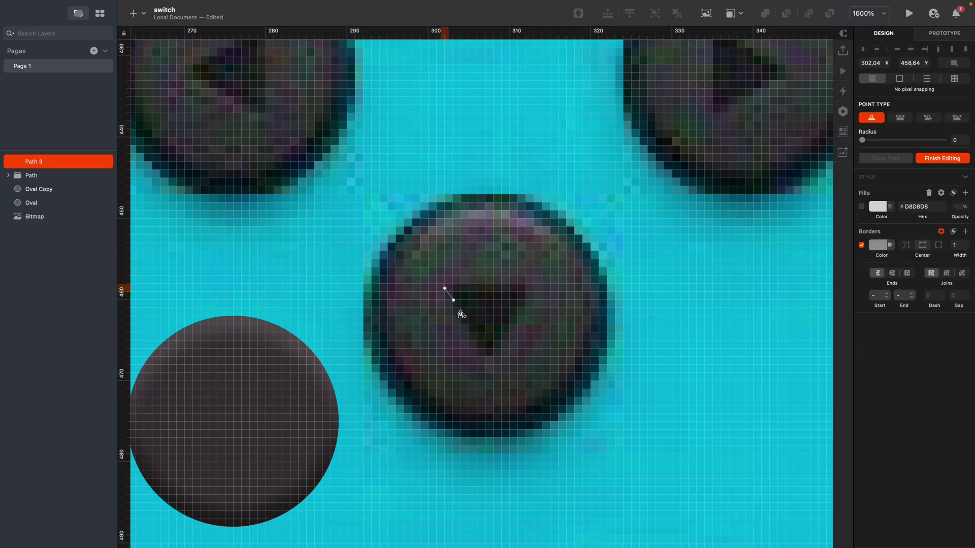
left_click(491, 352)
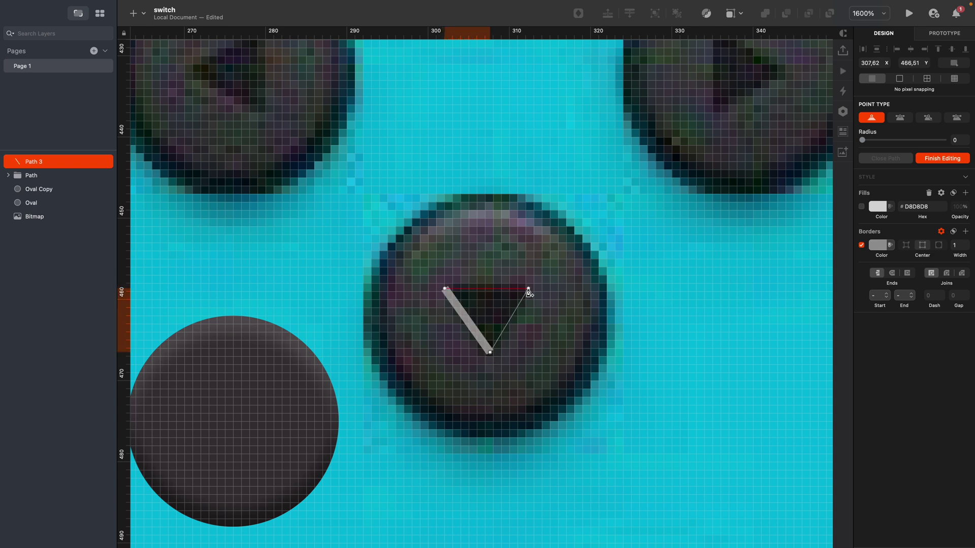
left_click(528, 288)
left_click(445, 288)
key("Return")
Distribute the triangle's three points horizontally so that the lower tip is centred between the upper corners.
left_click_drag(418, 278, 448, 299)
left_click(528, 288, "shift")
left_click(490, 352, "shift")
left_click(911, 49)
key("super+z")
left_click(862, 49)
left_click(554, 391)
Remove the triangle's border and fill it with the dark colour #16191E sampled from the reference right button's arrow.
left_click(861, 245)
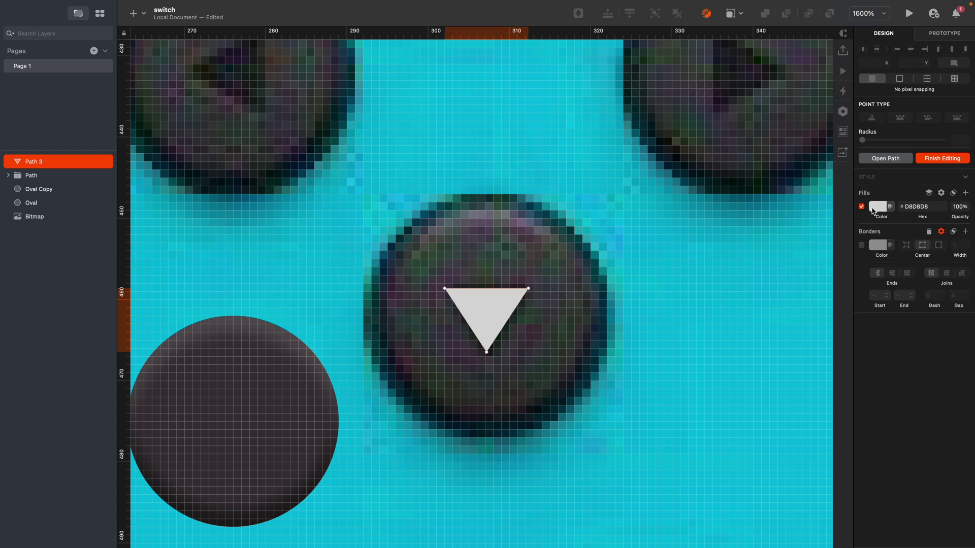
left_click(879, 207)
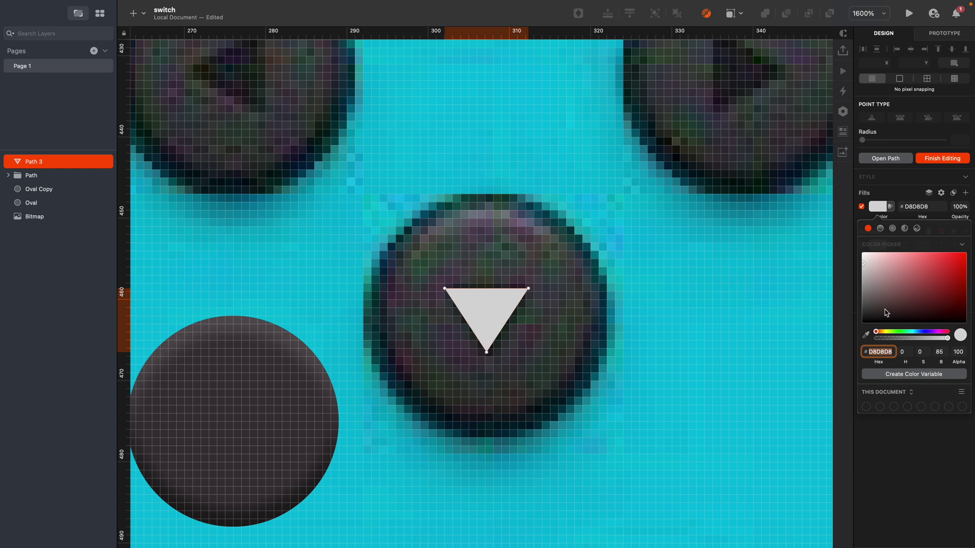
left_click(866, 335)
left_click(736, 87)
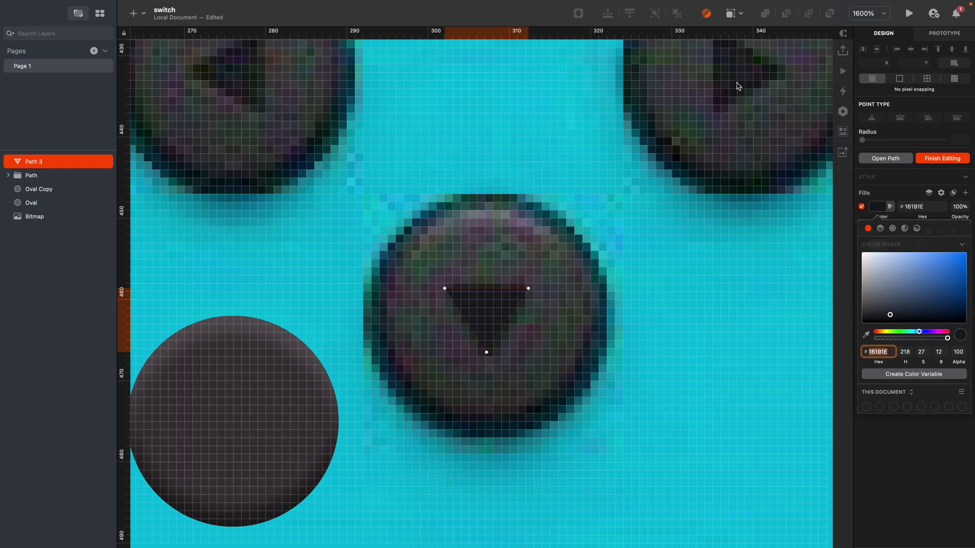
key("Escape")
left_click(609, 358)
Move the triangle onto the smaller oval at X 271.04, Y 472.64.
key("super+minus")
key("super+minus")
left_click_drag(532, 339, 472, 372)
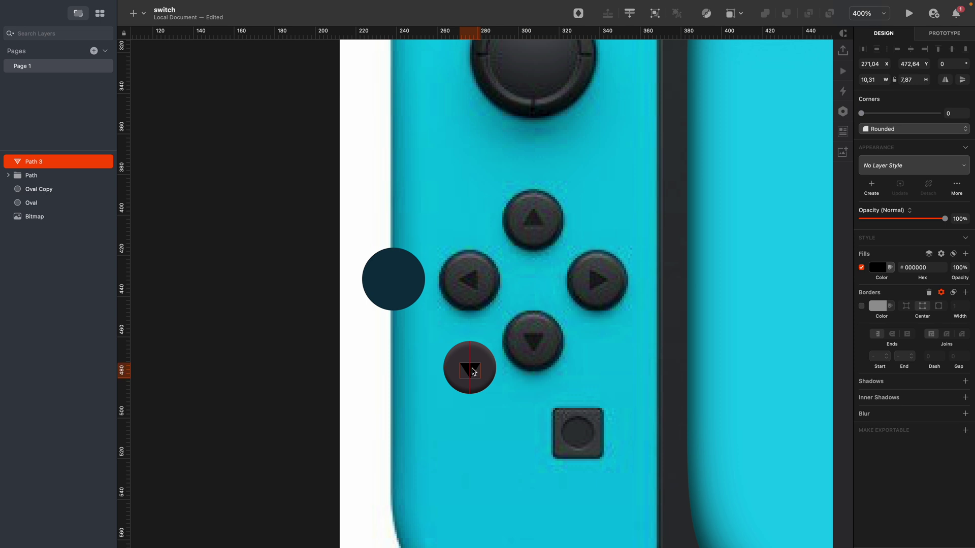
Change the triangle's fill to the dark grey #262525.
scroll(472, 370, "up", 6)
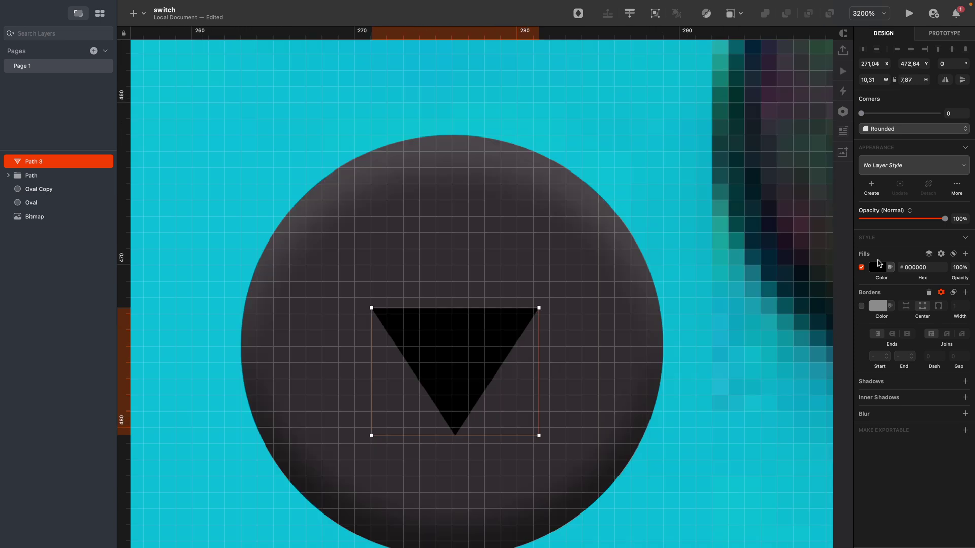
left_click(877, 269)
left_click(864, 374)
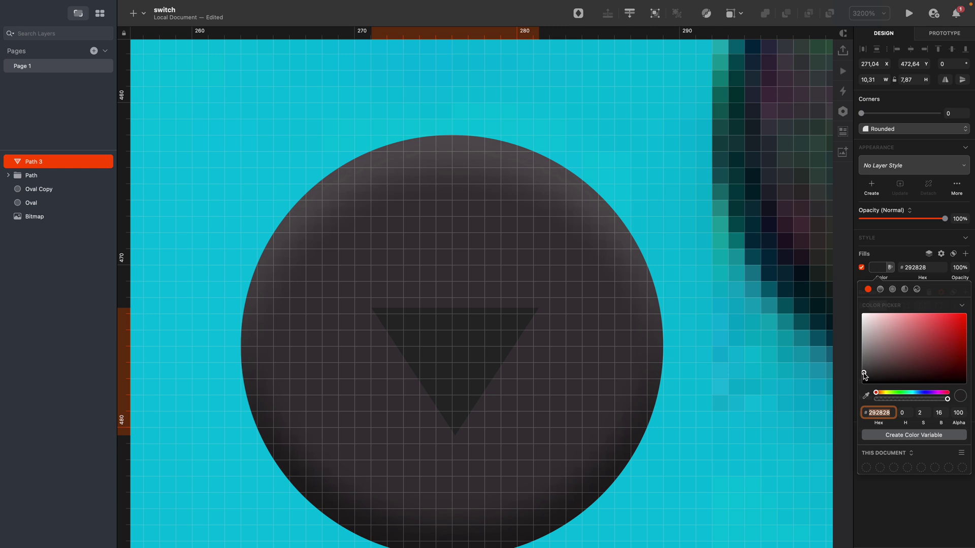
key("Escape")
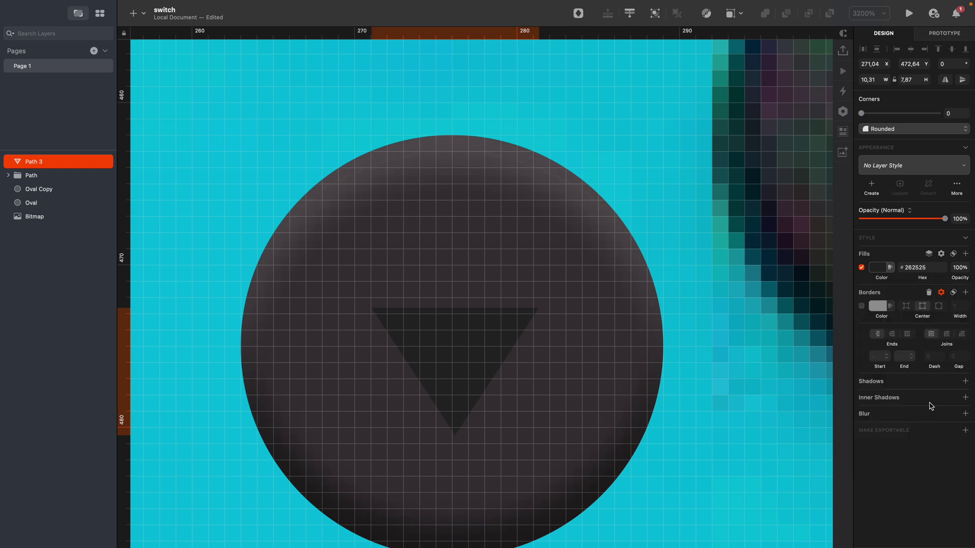
Add an inner shadow to the triangle with Y offset -1 and blur 1.
left_click(931, 401)
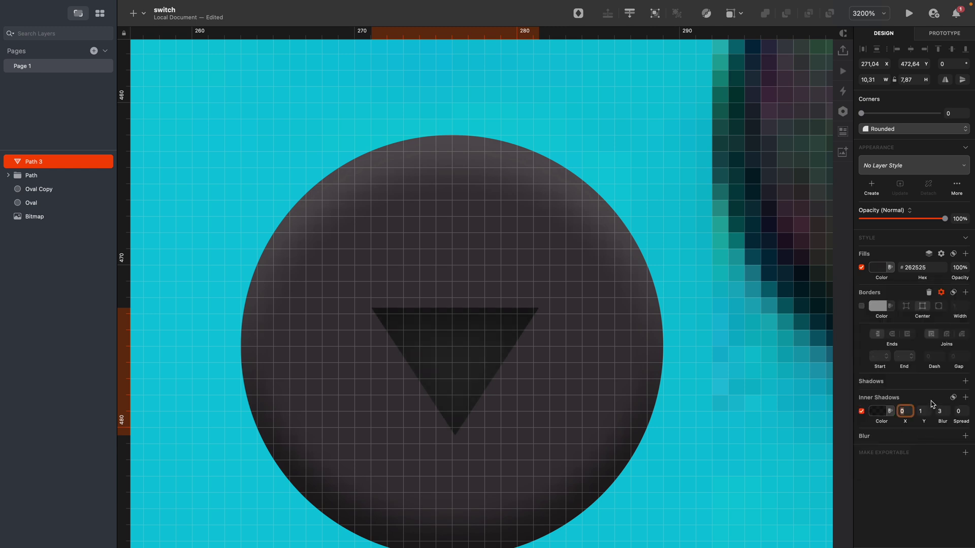
key("Tab")
type("-1")
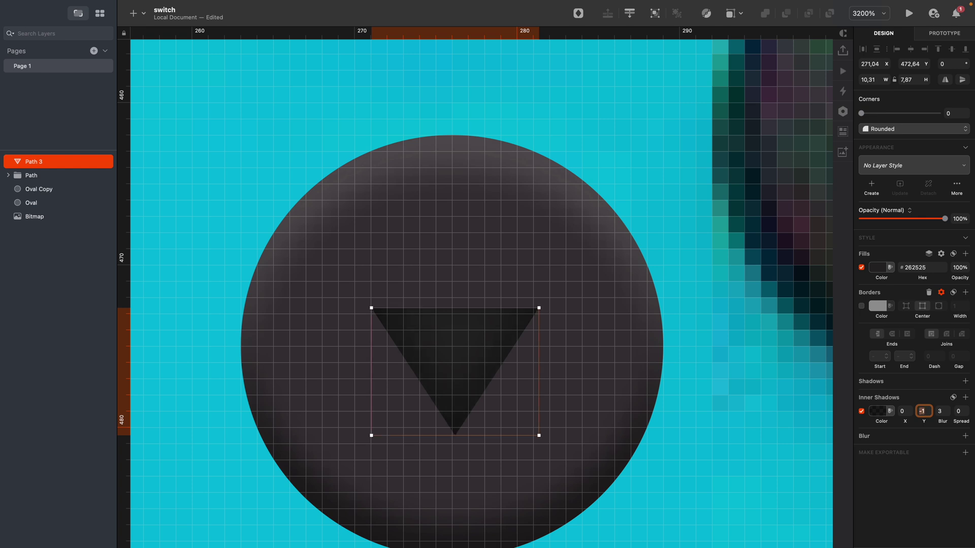
key("Tab")
type("2")
key("Return")
Round all three corners of the triangle with a radius of 0.5.
left_click_drag(342, 284, 554, 488)
left_click(966, 138)
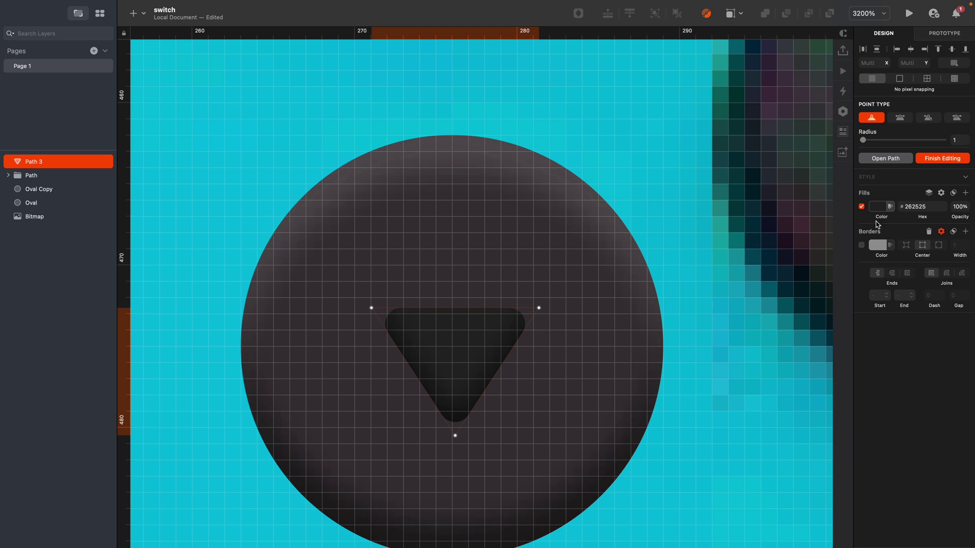
left_click(958, 140)
type("0,5")
key("Return")
left_click(587, 355)
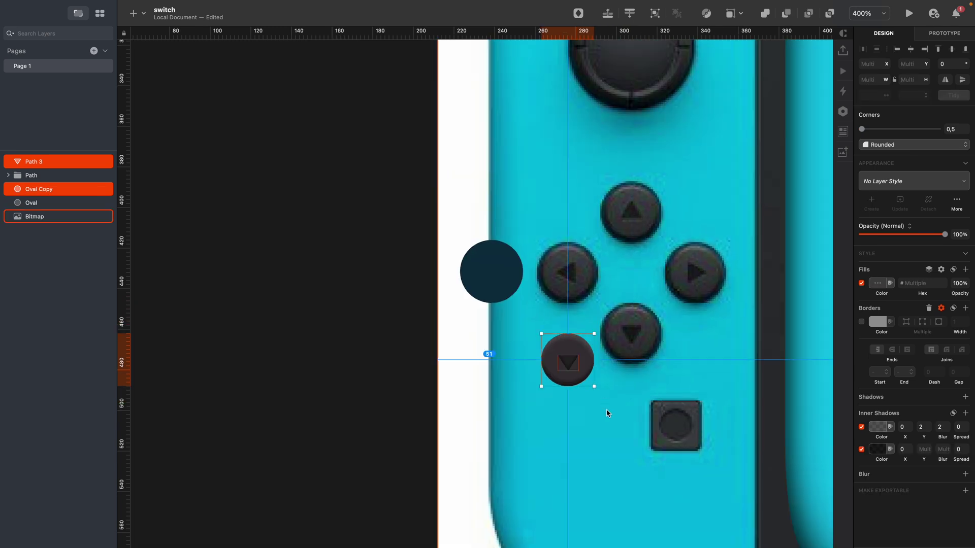
Group the triangle with the smaller oval.
left_click(567, 364)
left_click(571, 368, "shift")
key("super+g")
Centre the arrow-and-oval group on the larger dark oval at X 224, Y 417 and enlarge it to 29 × 29.
left_click_drag(571, 368, 495, 277)
key("Up")
key("Up")
key("super+Right")
key("super+Right")
key("super+Right")
key("super+Down")
key("super+Down")
key("super+Down")
key("Left")
key("Up")
key("Down")
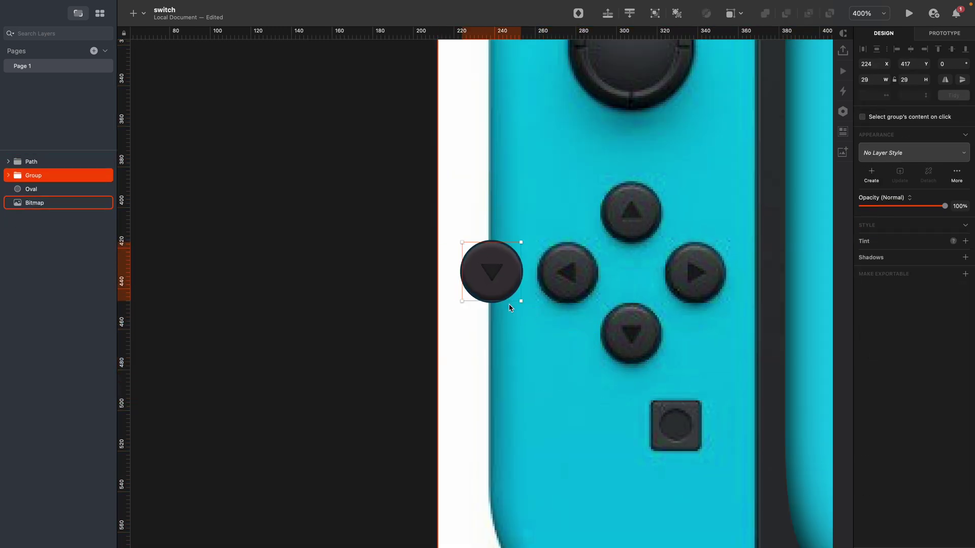
Group the arrow-and-oval group with the larger dark oval beneath it as one button.
left_click(446, 310)
left_click(477, 279)
left_click(461, 274, "shift")
key("super+g")
Place the button group over the reference down button at X 292, Y 447 and put a duplicate above it at X 292, Y 416.
key("super+minus")
left_click_drag(425, 278, 495, 247)
key("super+plus")
left_click(546, 275)
Rotate the duplicated button's triangle 180° and set its inner shadow's Y offset to 1.
left_click(498, 246, "super")
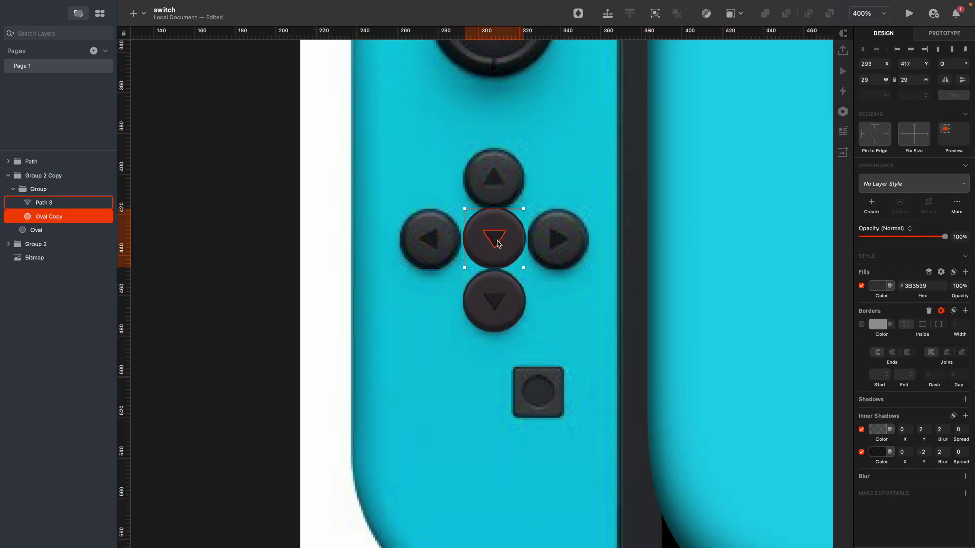
left_click(498, 243)
left_click_drag(508, 247, 481, 251)
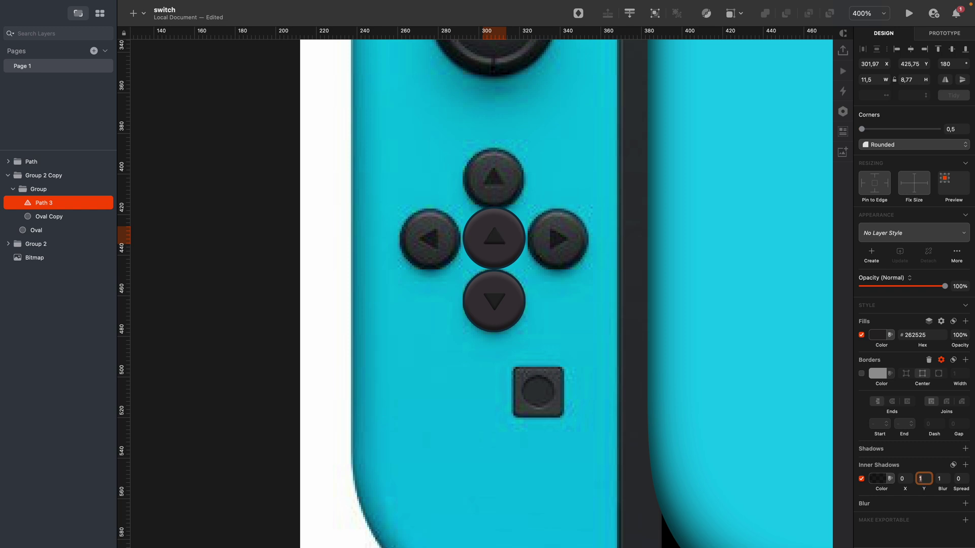
left_click(612, 275)
Place the up-arrow button over the reference up button and put a duplicate near the reference right button.
left_click(500, 247)
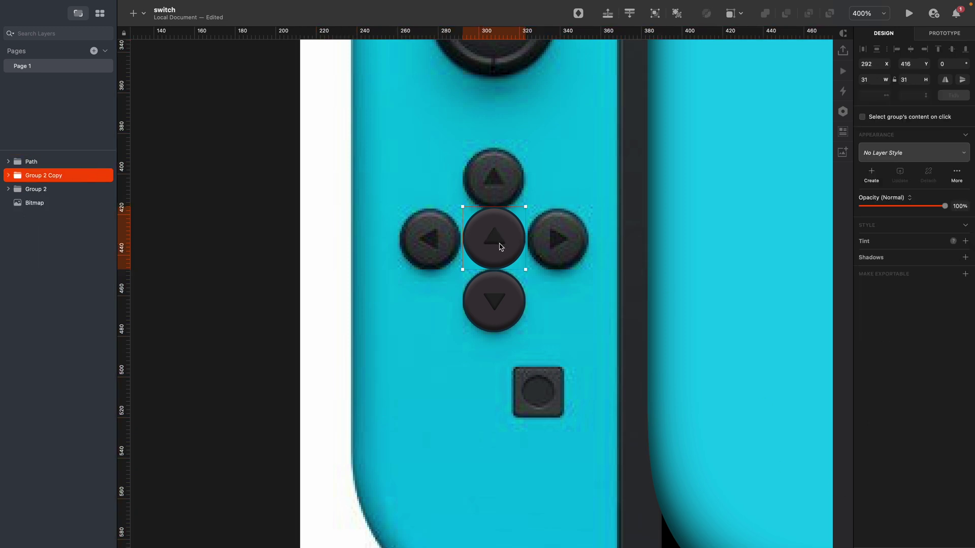
left_click_drag(500, 247, 528, 246)
left_click(548, 256)
Rotate the new duplicate's triangle to -90° and set its inner shadow to X offset 1, Y offset 0.
left_click(519, 233, "super")
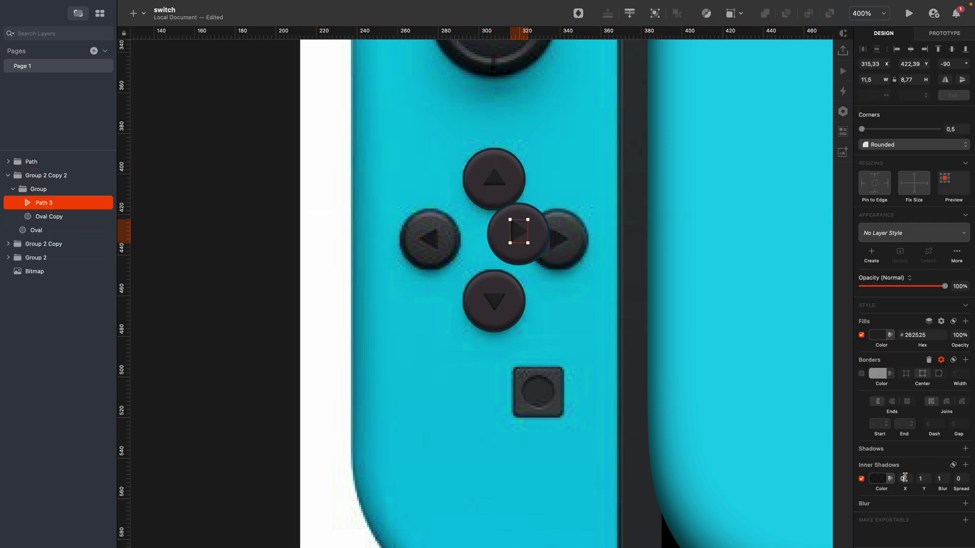
left_click(583, 300)
Place the right-arrow button over the reference right button and put a duplicate over the reference left button.
left_click(516, 237, "super")
left_click_drag(515, 236, 437, 246)
left_click(481, 215)
left_click(513, 282)
Flip the left direction button's triangle horizontally so that it points left.
left_click(433, 235, "super")
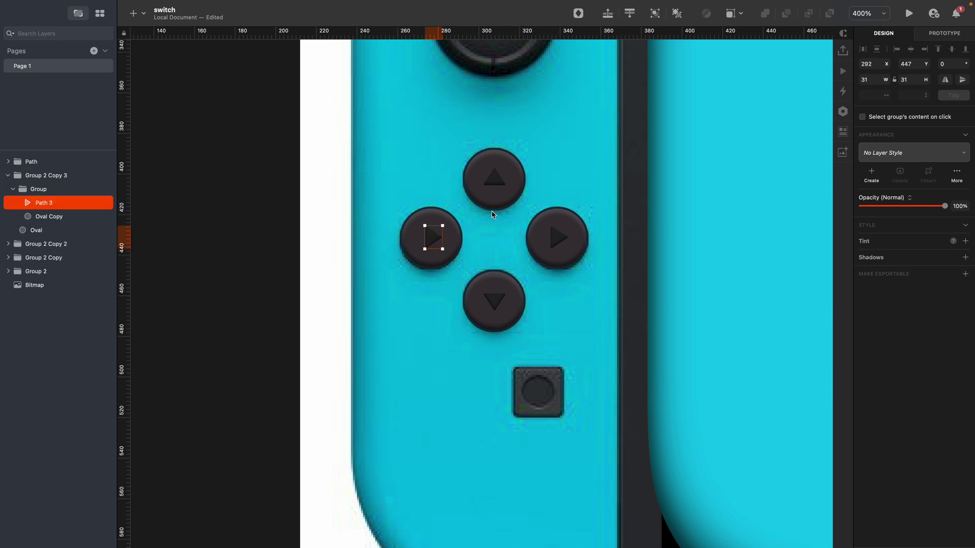
left_click(946, 81)
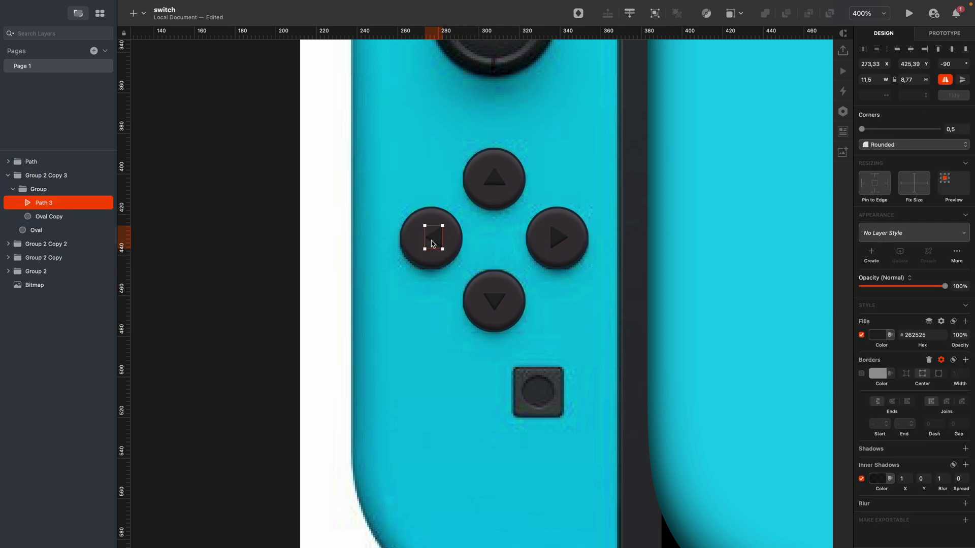
Duplicate the four direction buttons and place the copies together inside the blue controller shape's masked group.
left_click(422, 288)
key("super+0")
left_click(418, 283)
left_click(434, 267, "shift")
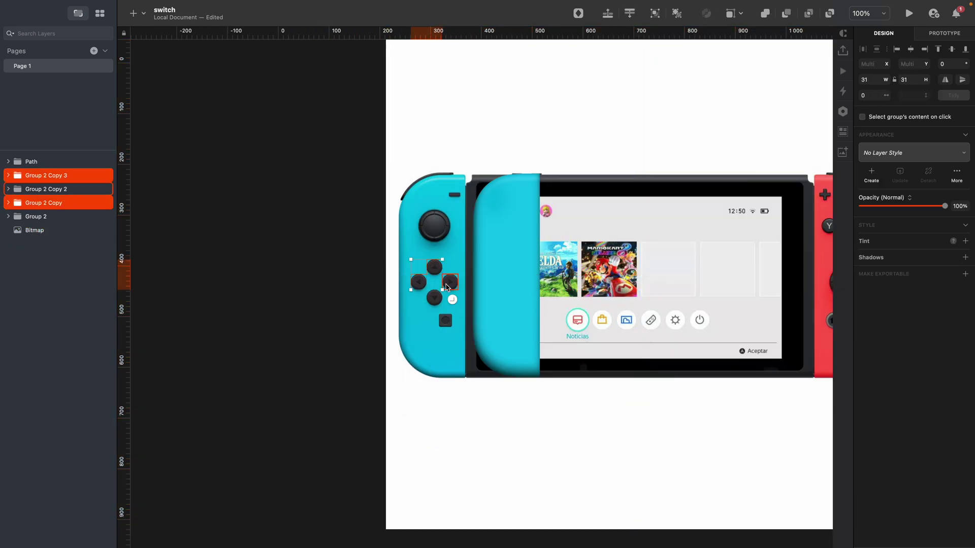
left_click(449, 282, "shift")
left_click(434, 298, "shift")
left_click_drag(433, 299, 509, 301)
left_click(509, 310, "super")
key("super+v")
left_click(494, 411)
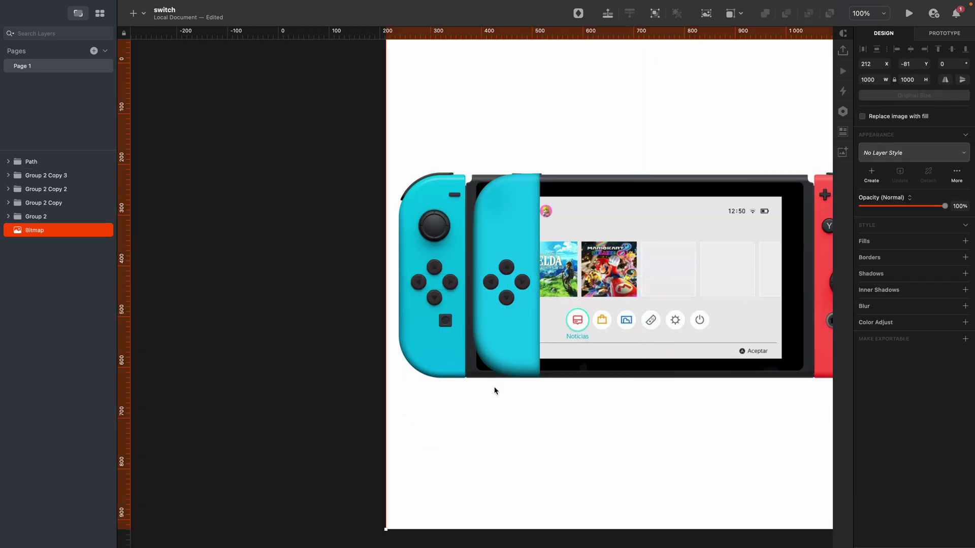
Draw a 24 × 25 rectangle with corner radius 2 beside the reference square button and turn off its border.
scroll(493, 389, "right", 2)
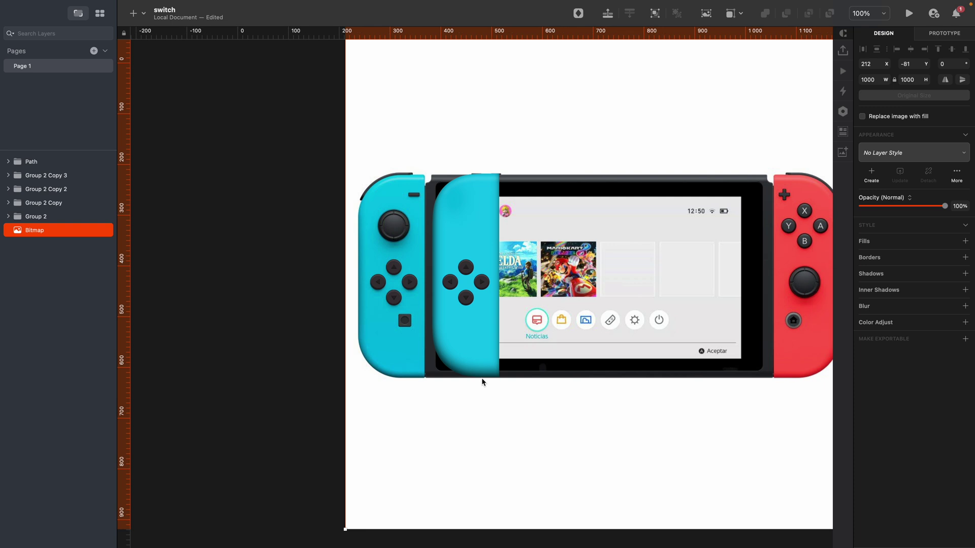
scroll(408, 323, "up", 5)
key("r")
left_click_drag(361, 213, 459, 310)
left_click_drag(422, 281, 311, 280)
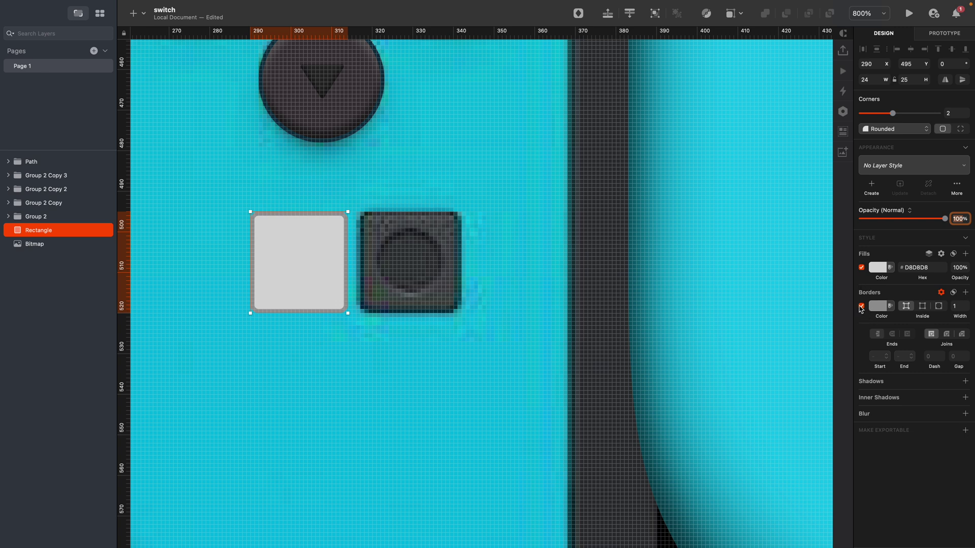
left_click(861, 306)
left_click(877, 268)
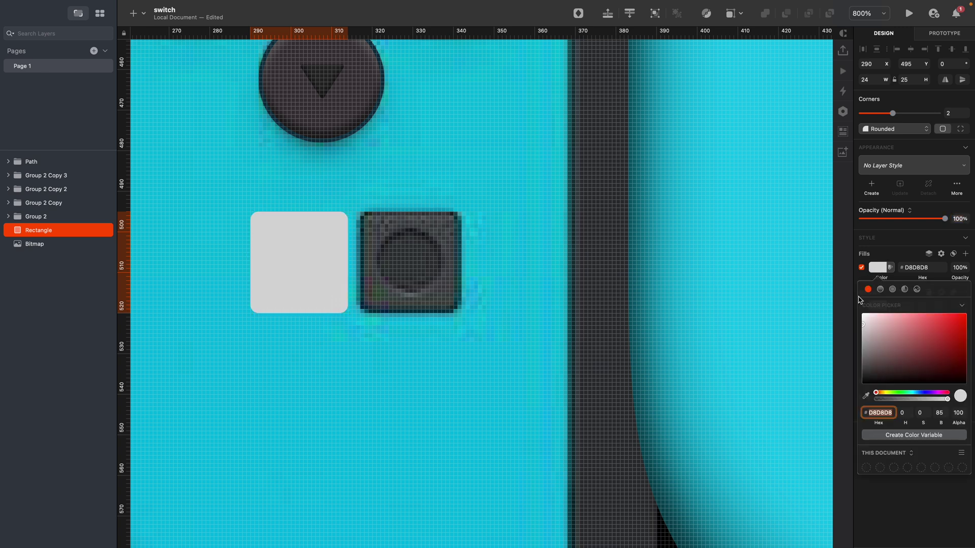
key("Escape")
Copy the style of the down-arrow button's inner circle onto the new rounded square.
left_click(343, 122)
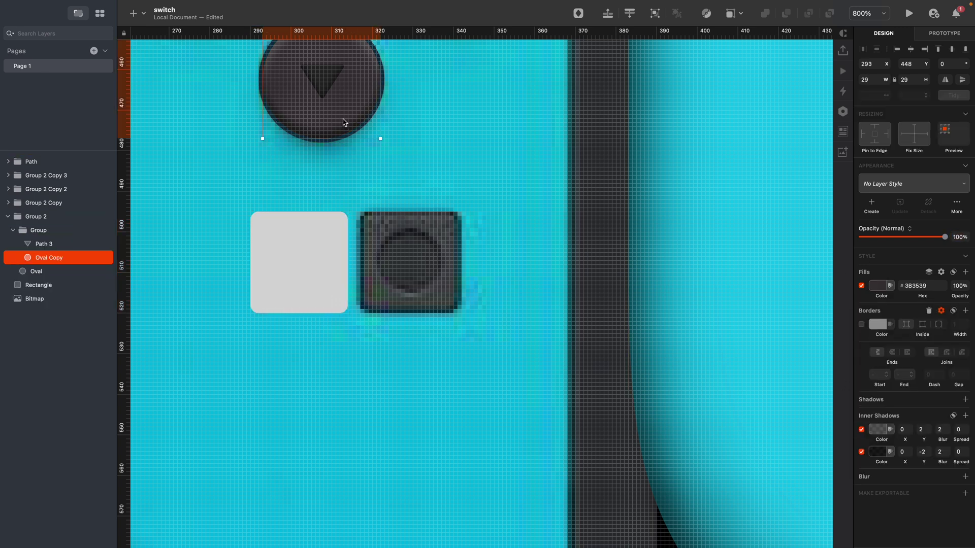
right_click(343, 121)
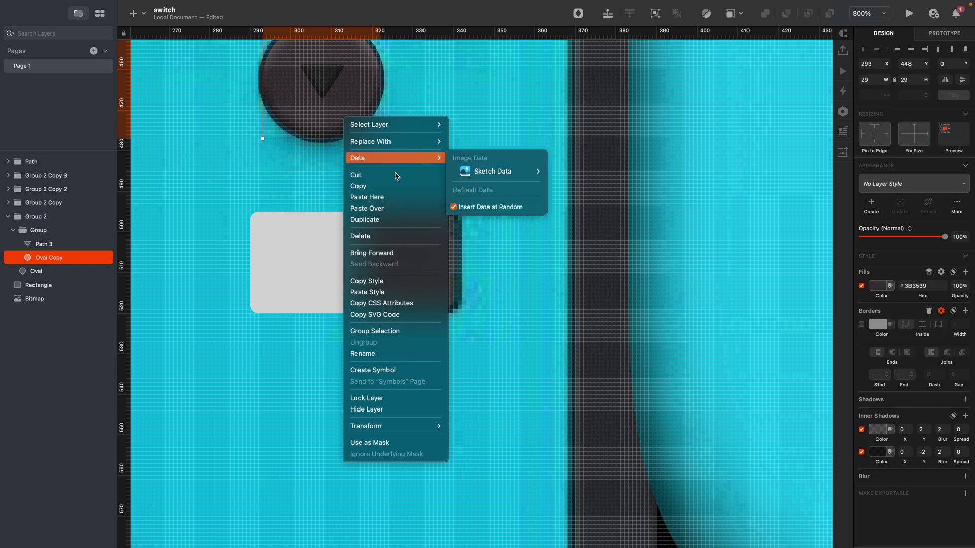
left_click(398, 281)
right_click(313, 272)
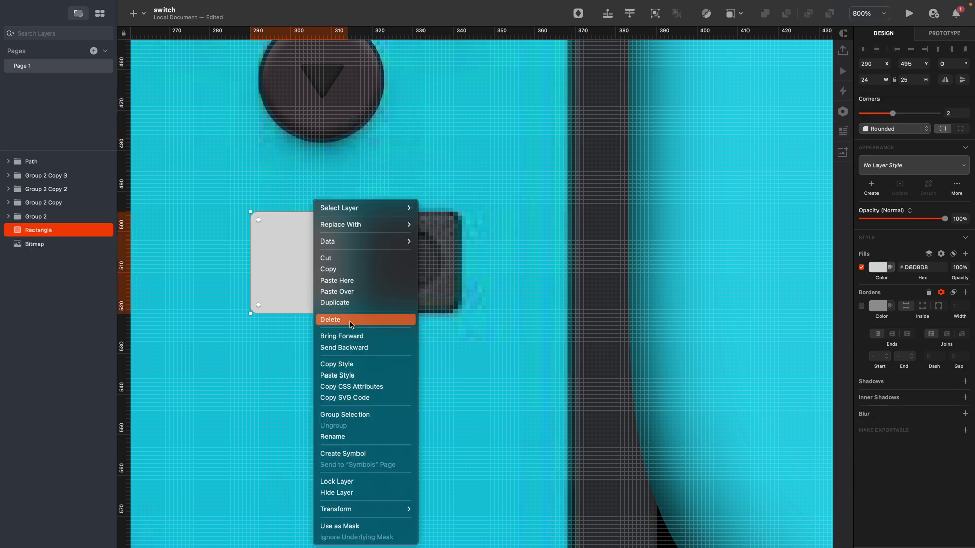
left_click(358, 375)
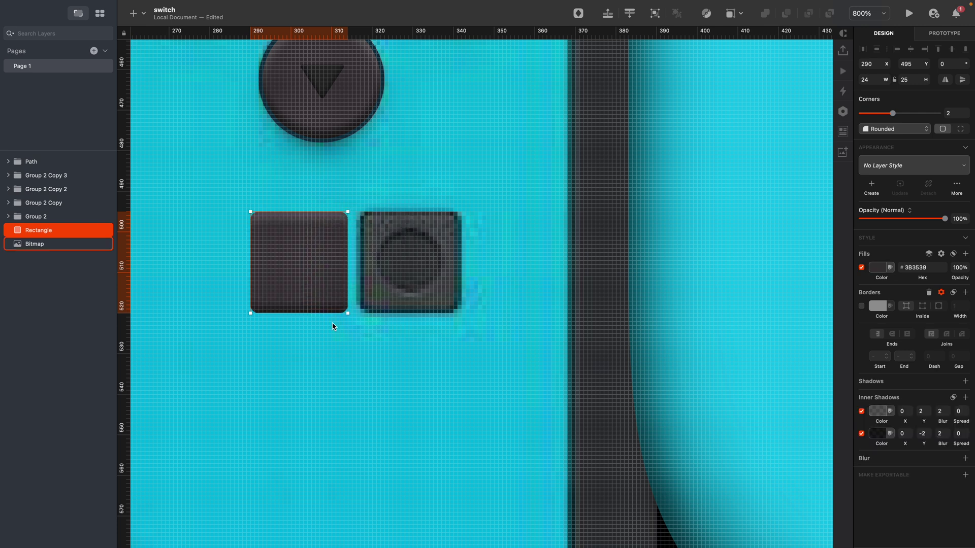
left_click_drag(348, 304, 348, 304)
Draw a 16 × 16 circle inside the dark rounded square and apply the down-arrow triangle's style to it.
key("o")
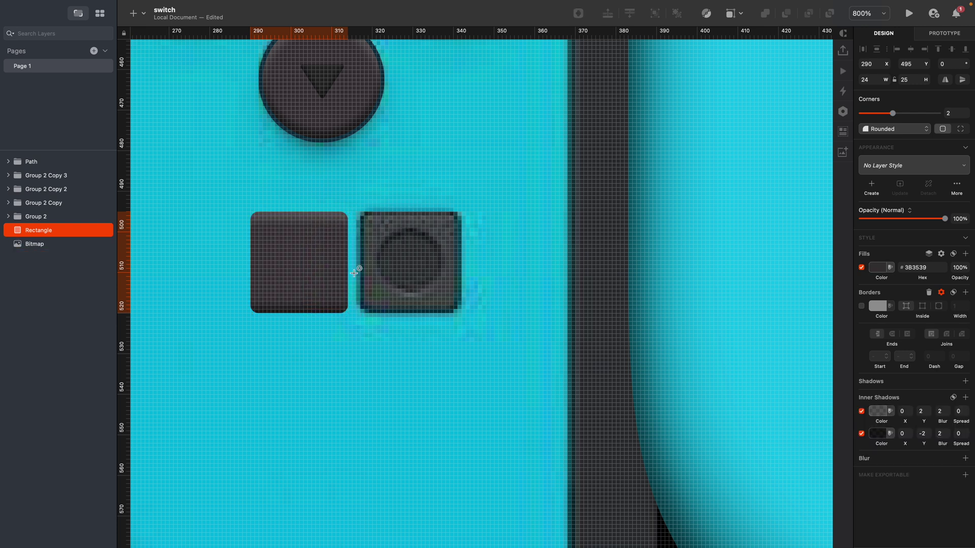
left_click_drag(376, 227, 296, 273)
double_click(330, 73)
right_click(330, 73)
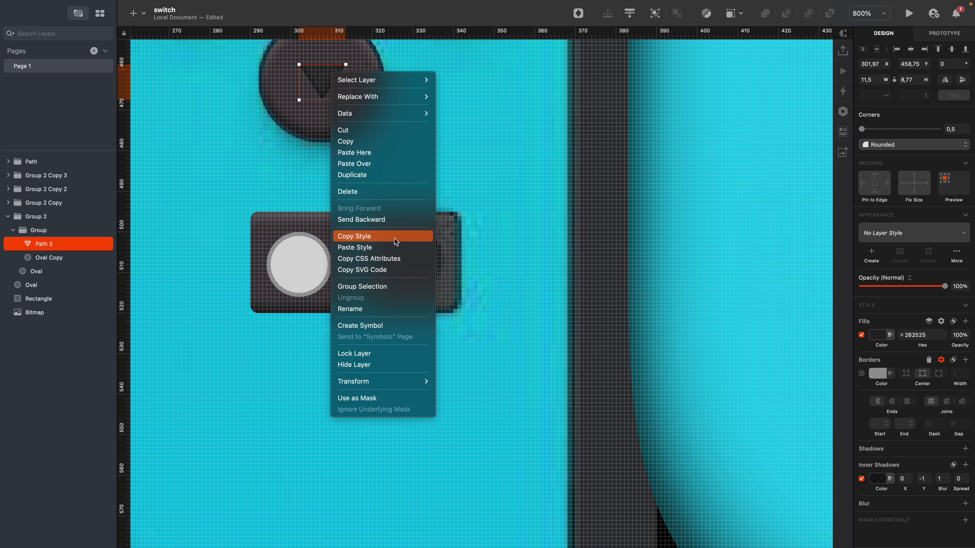
left_click(291, 266)
right_click(291, 266)
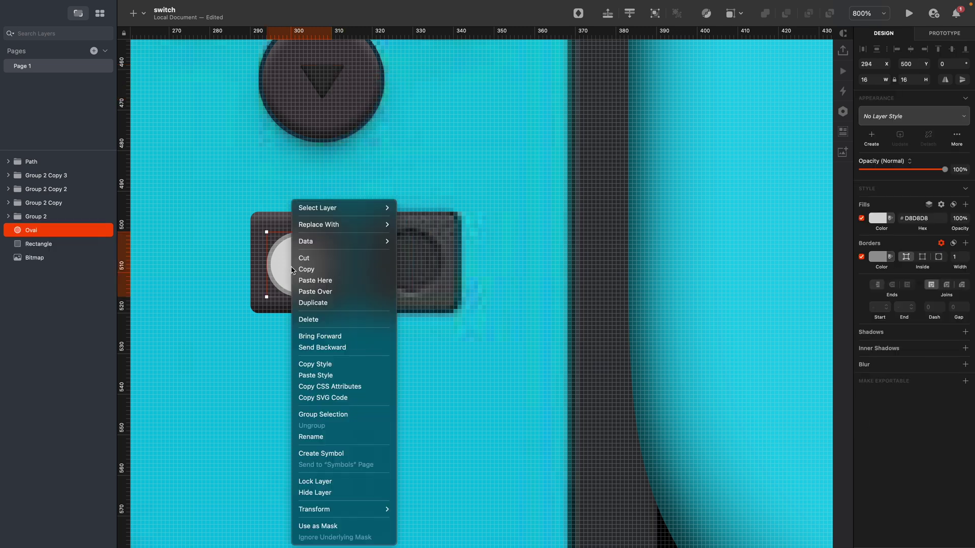
left_click(340, 375)
left_click(335, 381)
key("super+minus")
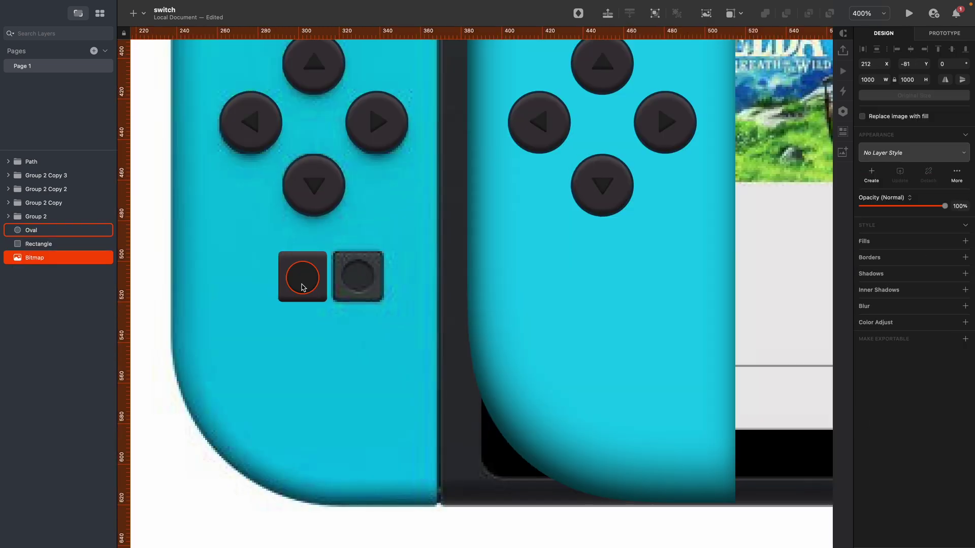
Nudge the circle to Y 499 and group it with the rounded square.
left_click(302, 276)
key("Right")
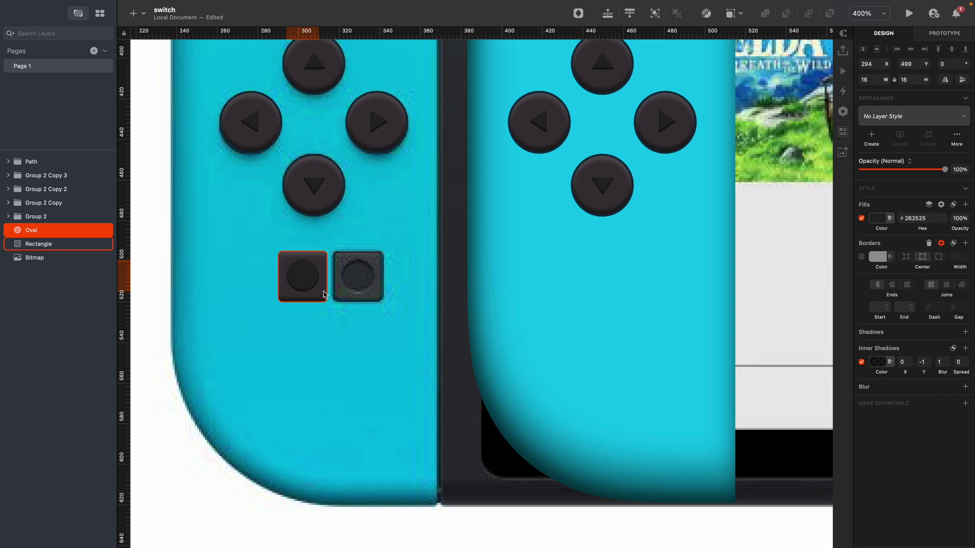
left_click(324, 295, "shift")
key("super+g")
scroll(316, 288, "down", 5)
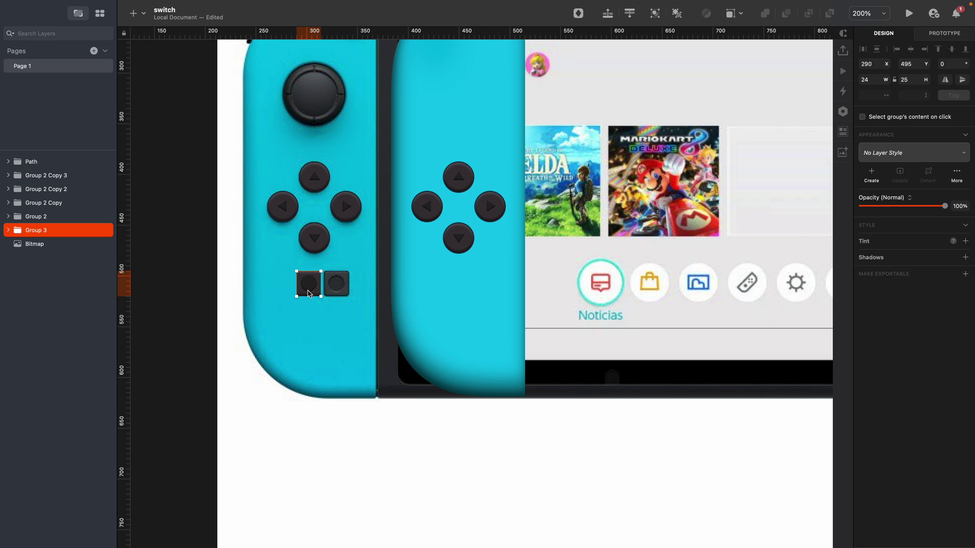
Place the square button over the reference one and put a duplicate in the blue controller's masked group at X 463, Y 495.
left_click_drag(309, 292, 484, 293)
key("super+x")
left_click(485, 302, "super")
key("super+v")
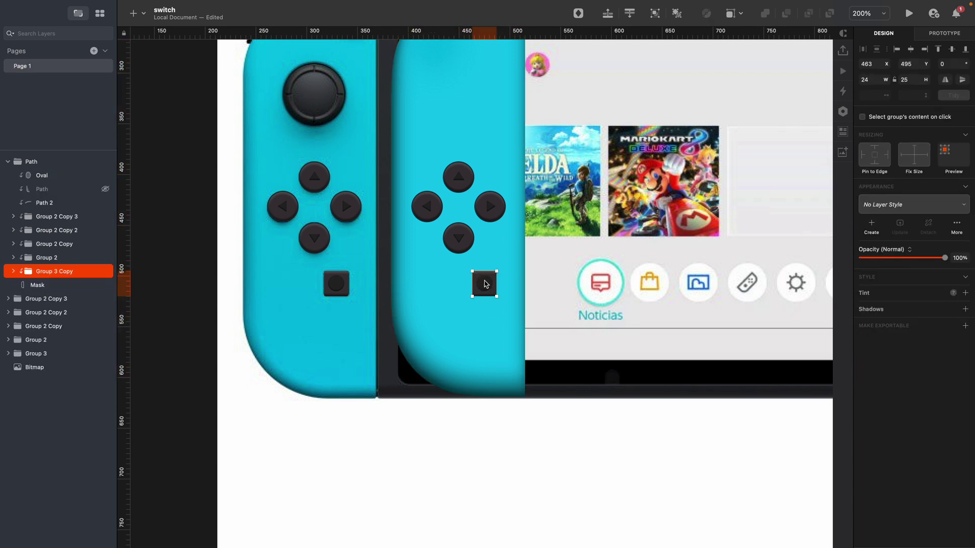
left_click(188, 337)
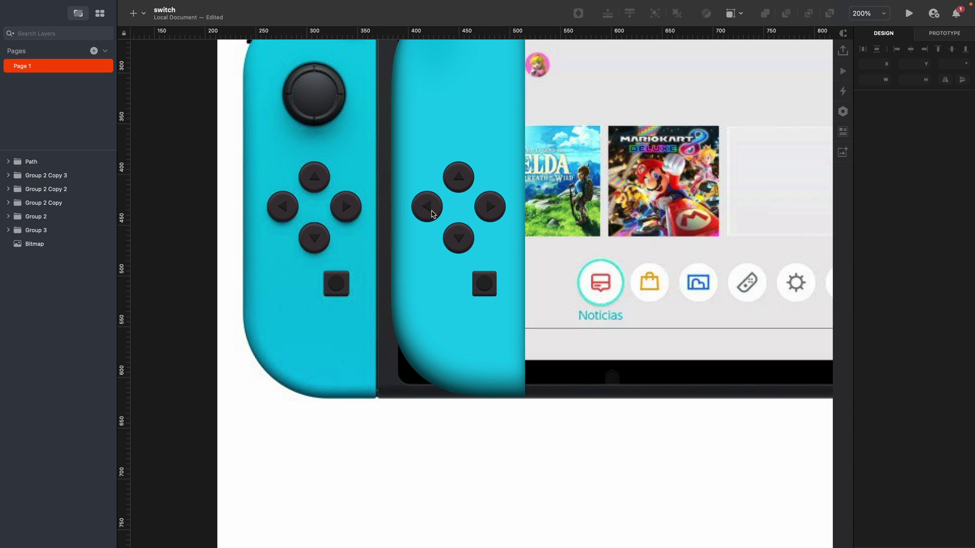
Draw a flat oval about 25 × 11 below the left direction button on the reference controller.
key("super+plus")
left_click(277, 215)
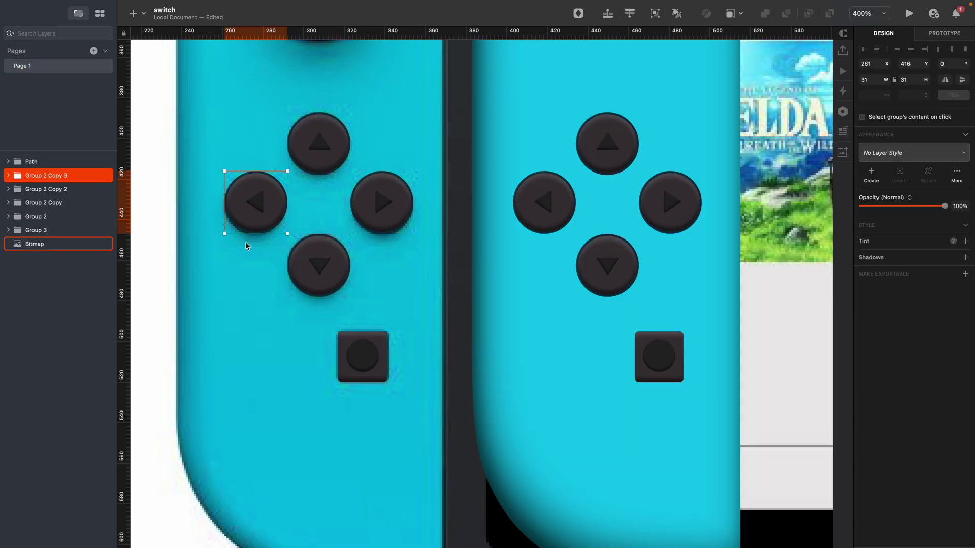
key("o")
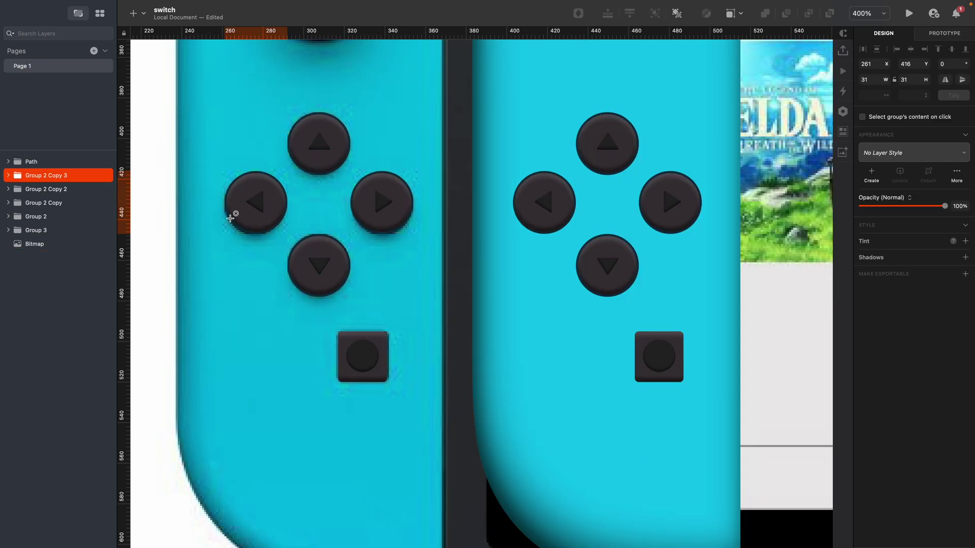
left_click_drag(231, 218, 259, 292)
Turn off the oval's border and fill it with #005F81 sampled from the shadow under the reference left button.
left_click(862, 257)
left_click(877, 218)
left_click(866, 346)
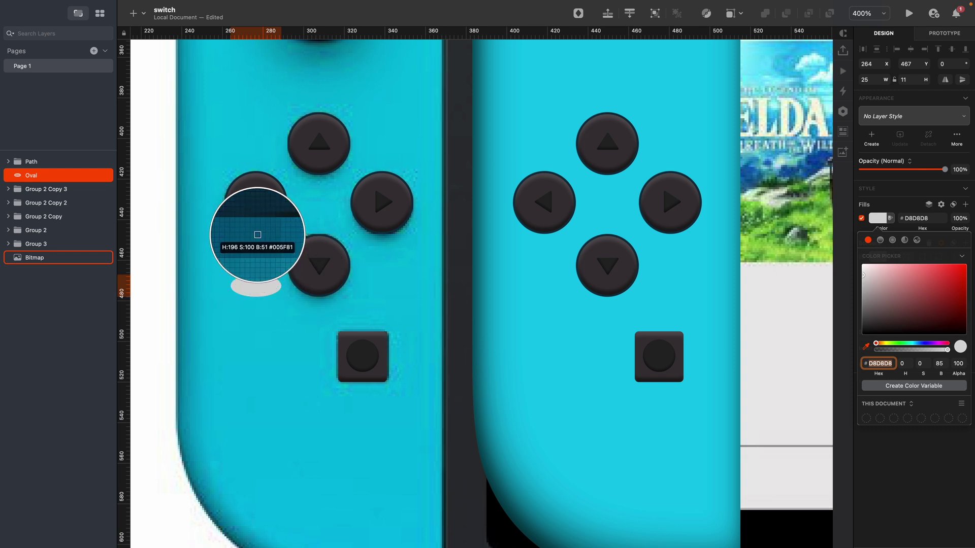
left_click(257, 235)
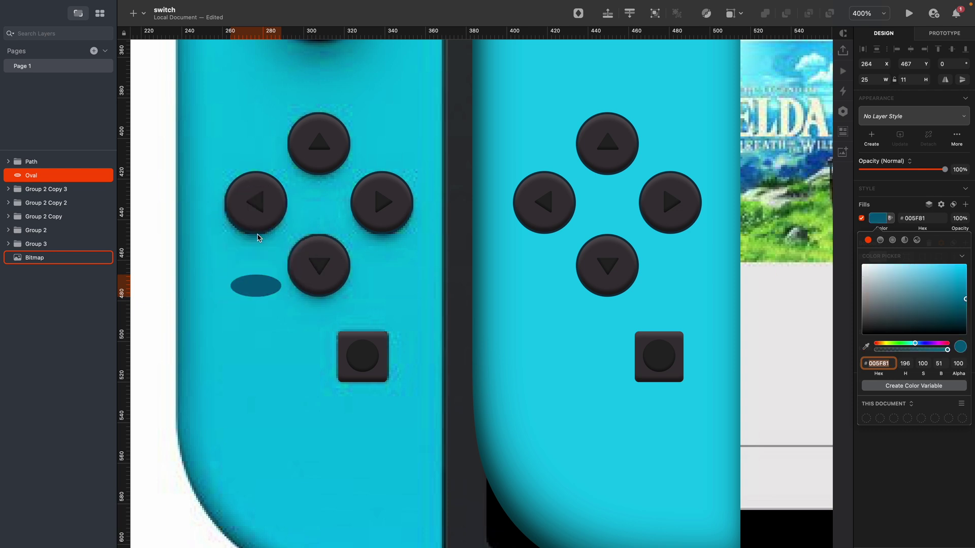
left_click(254, 287)
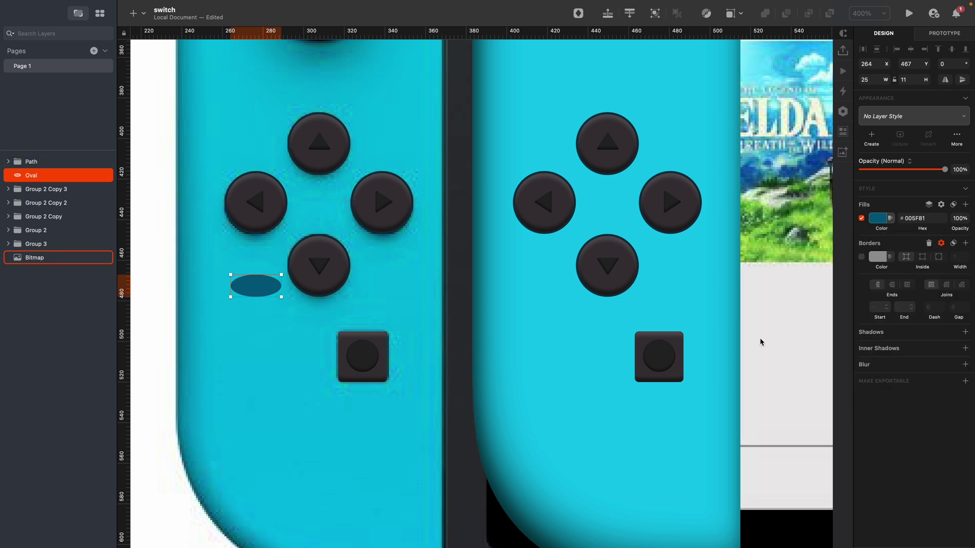
Apply a Gaussian blur of 3 to the oval and place it under the blue controller's left direction button.
left_click(911, 368)
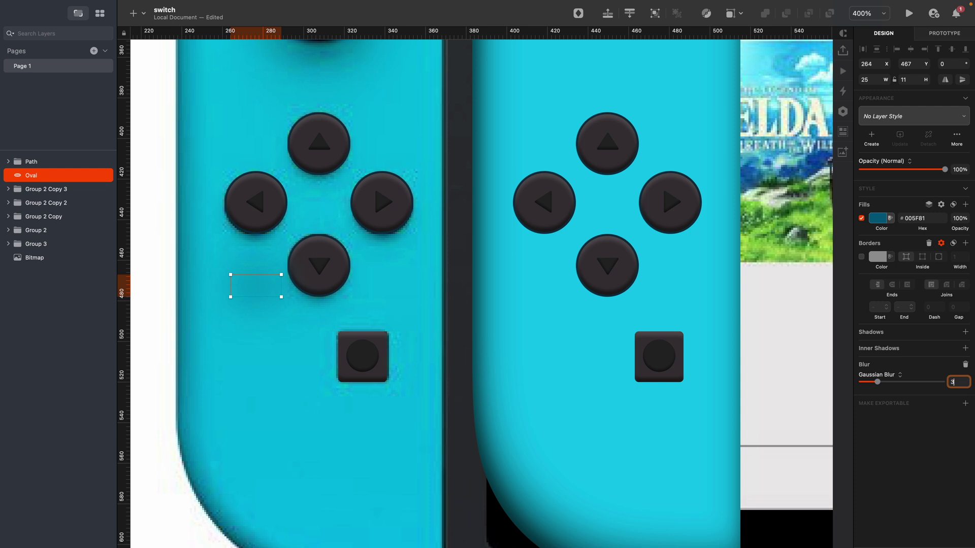
key("Return")
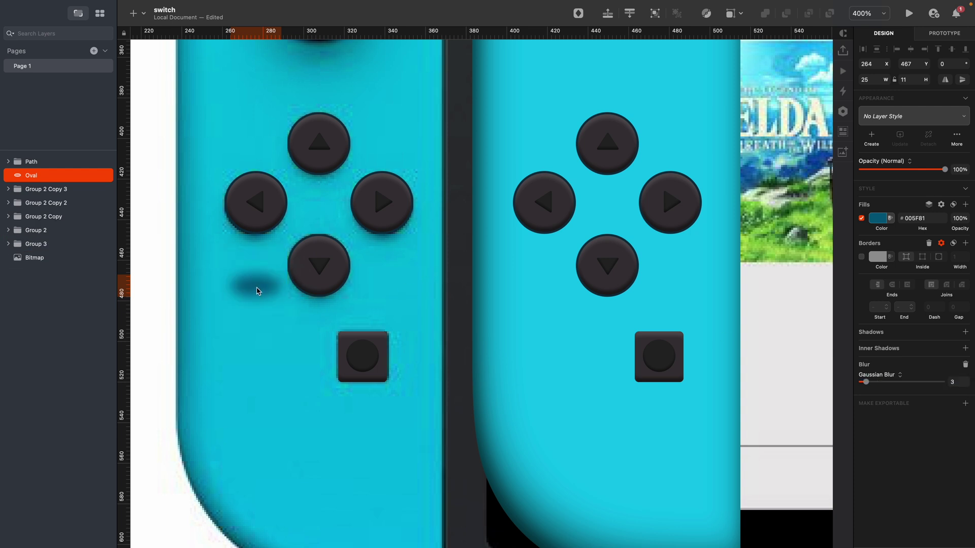
left_click_drag(268, 292, 547, 248)
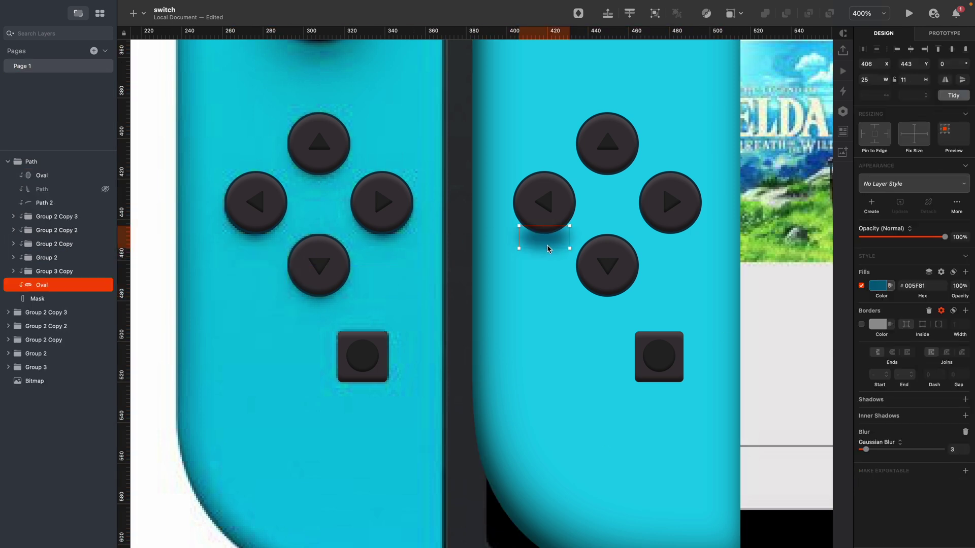
scroll(547, 246, "right", 1)
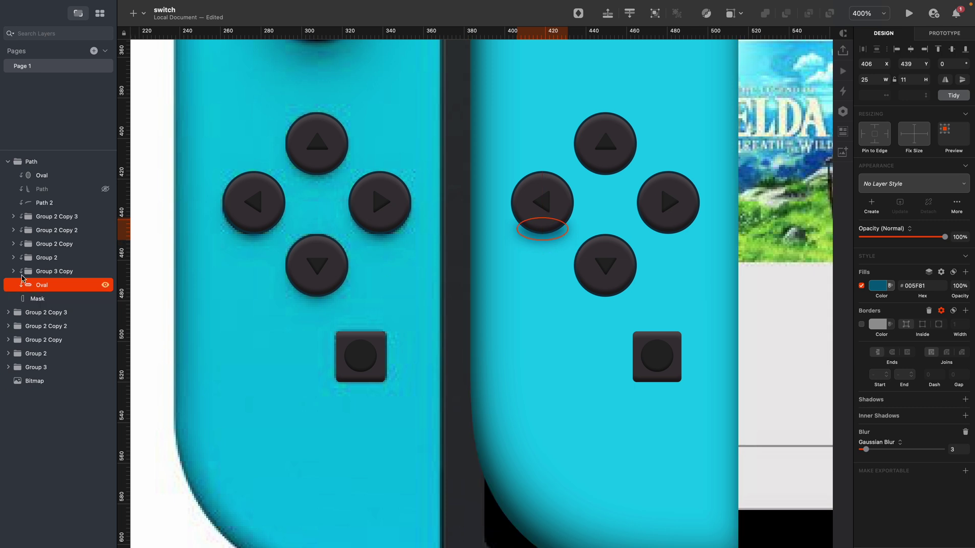
Cut the shadow oval from the controller group and move the controller about 10 px right and 6 px down.
key("Delete")
left_click(583, 257)
left_click_drag(545, 363, 565, 376)
double_click(570, 307)
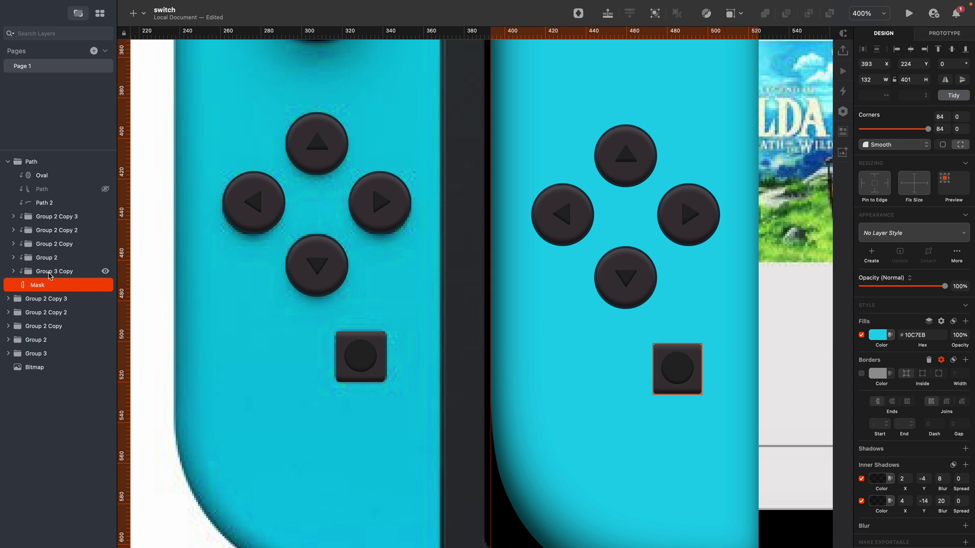
Move the four direction button groups and the square button group out of the controller's masked group to the top of the layer order.
left_click(47, 271)
left_click(39, 218, "shift")
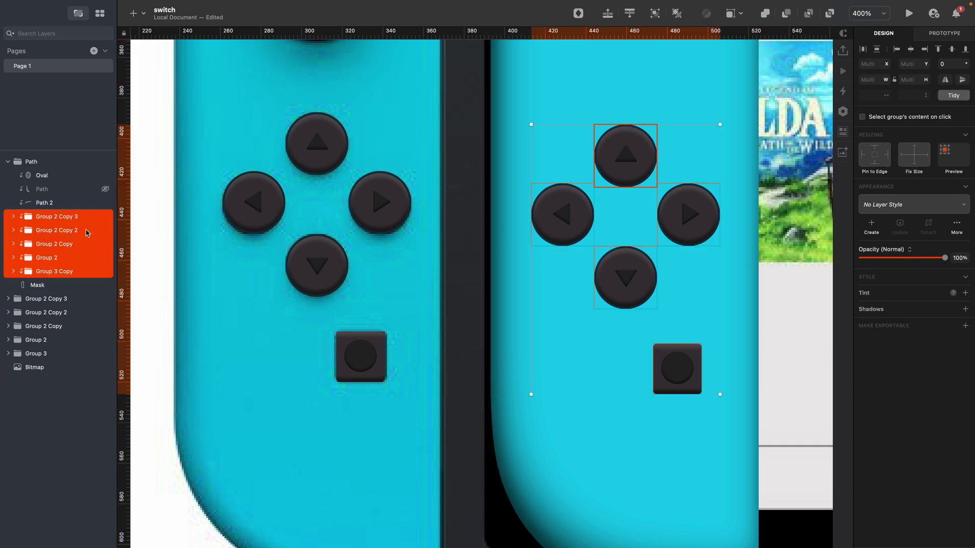
left_click_drag(45, 218, 48, 155)
Paste the shadow oval directly above the controller group and align it beneath the left direction button.
left_click(41, 231)
key("super+v")
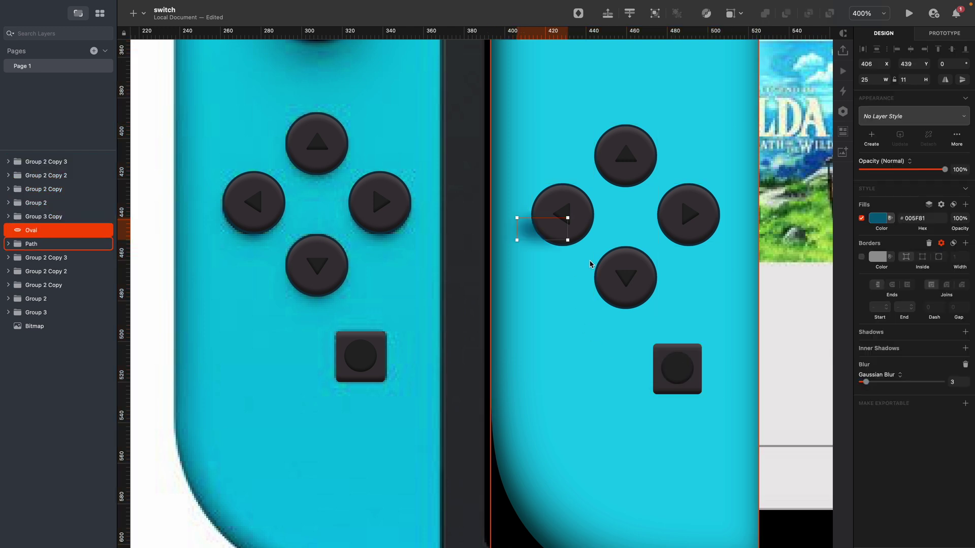
left_click_drag(528, 236, 545, 244)
key("Left")
key("Up")
key("Up")
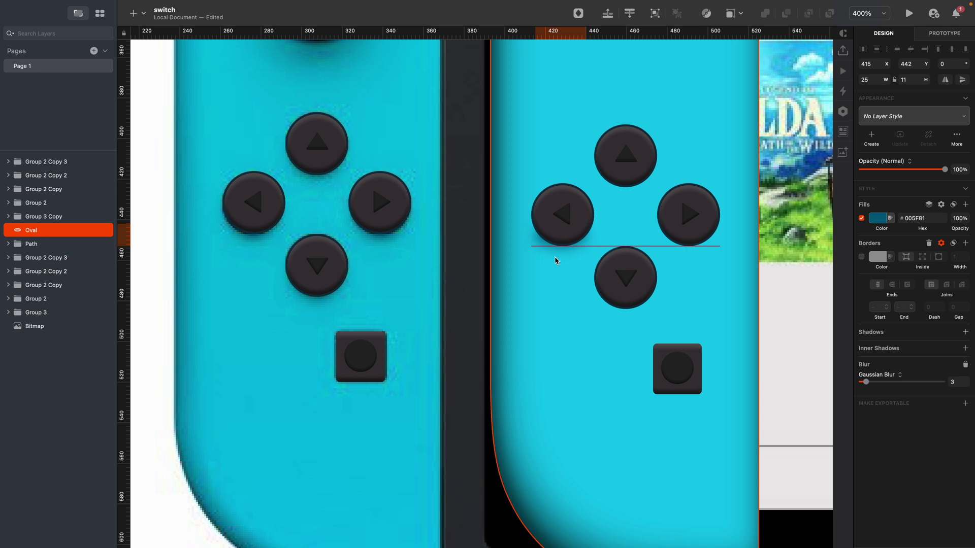
Resize the shadow oval to 28 × 23 and position it at X 415, Y 432 behind the left direction button.
key("super+shift+Right")
key("super+Left")
key("super+Left")
key("super+Left")
key("super+Left")
key("super+Left")
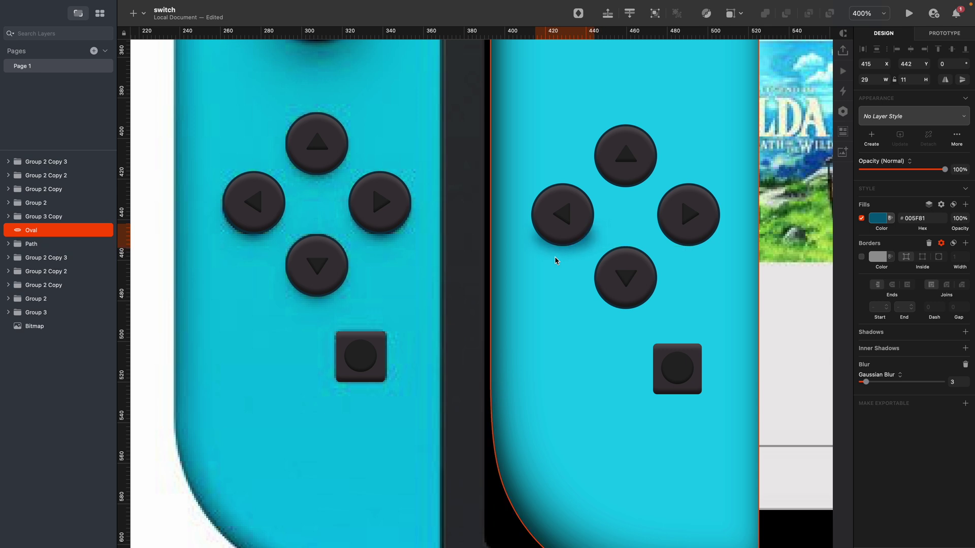
key("super+shift+Down")
key("super+Down")
key("super+Down")
key("shift+Up")
key("Up")
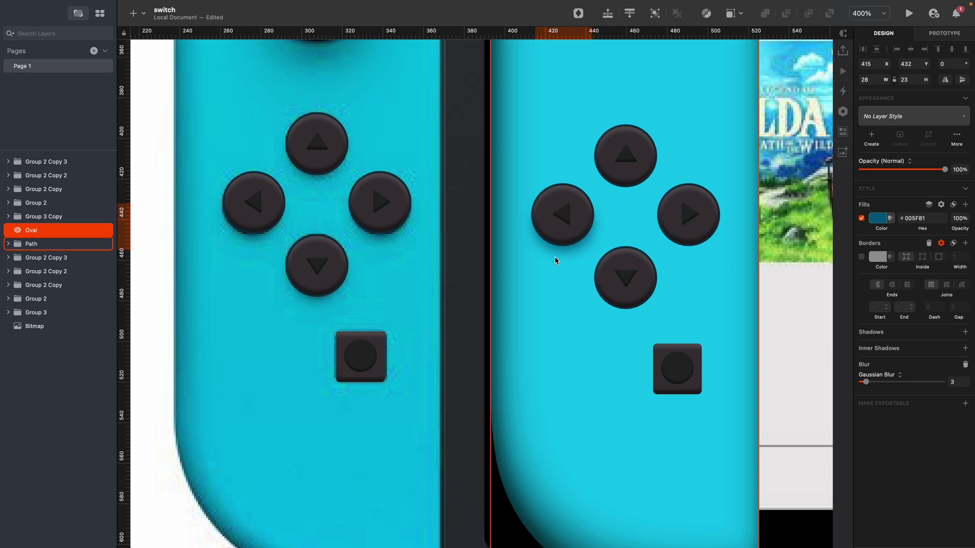
Duplicate the shadow oval three times and place the copies behind the down, right and up direction buttons.
key("super+d")
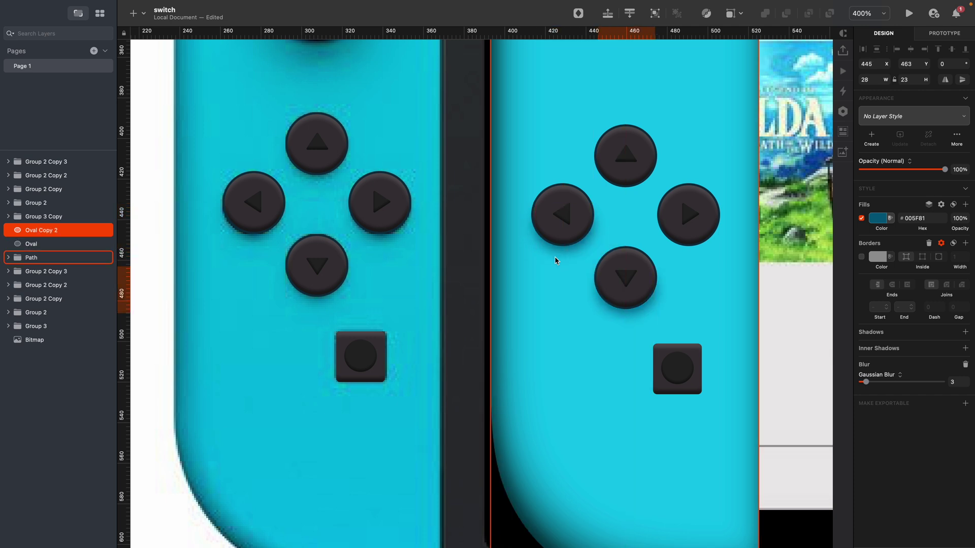
key("super+d")
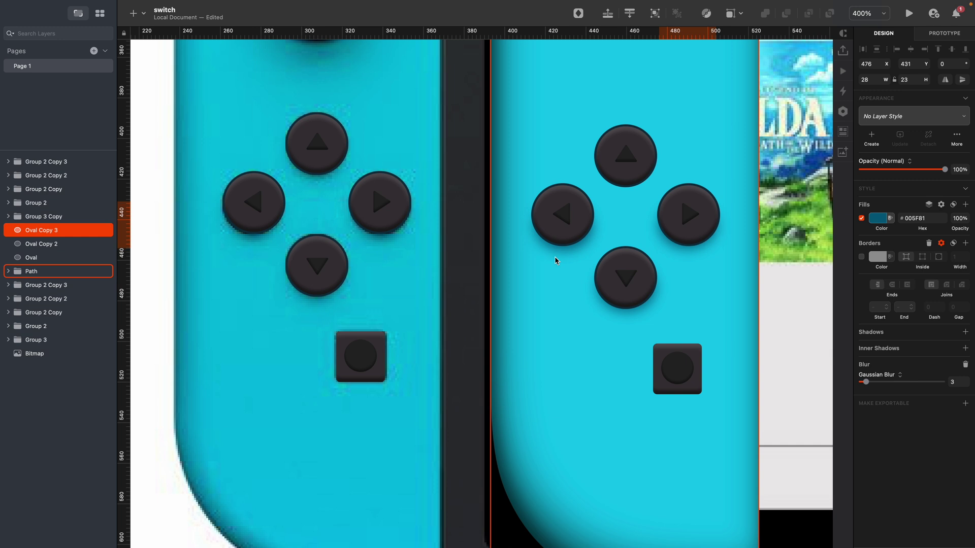
key("super+d")
key("shift+Up")
key("shift+Left")
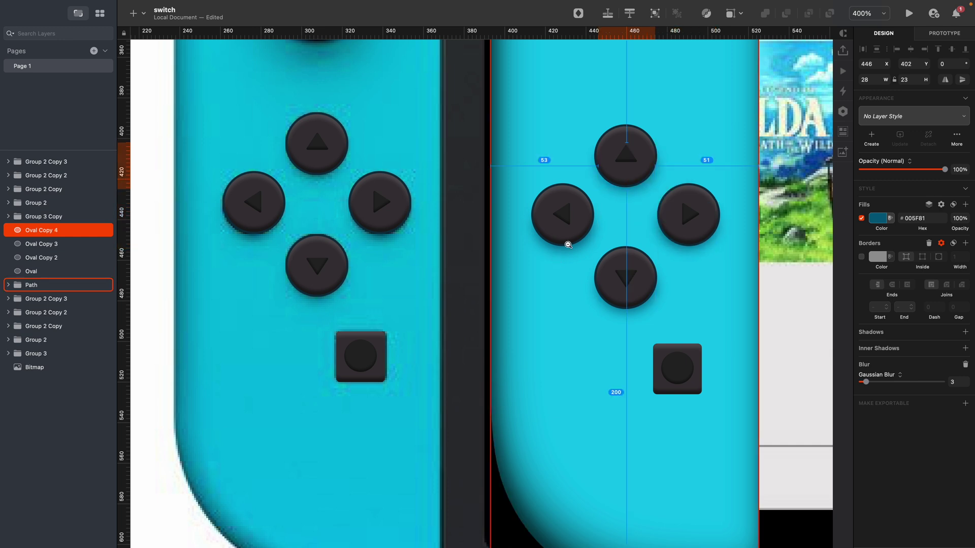
Create the small dark minus button from a rectangle copy and place it near the upper straight edge of the drawn left controller.
key("super+0")
left_click(394, 351)
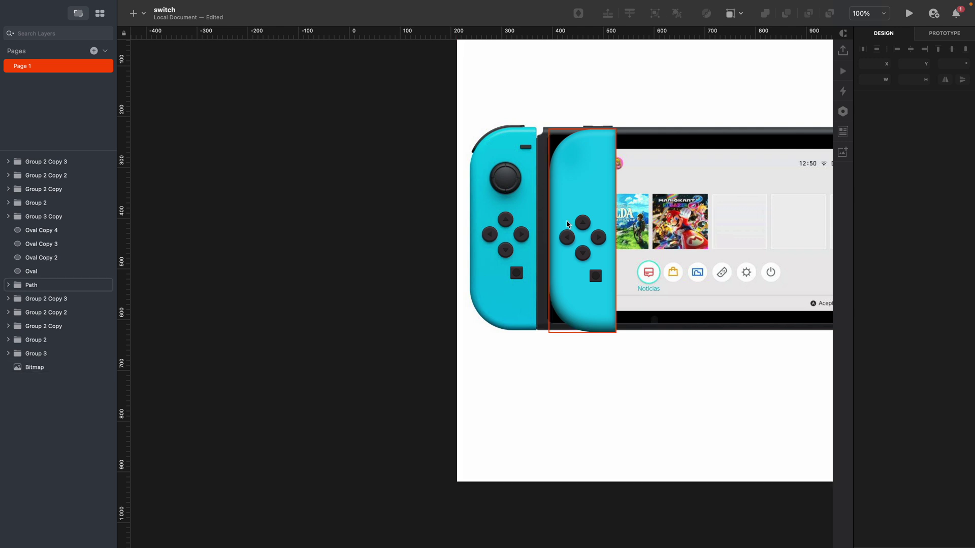
left_click(567, 169)
left_click_drag(469, 388, 507, 104)
left_click(486, 140)
left_click(486, 140)
key("Down")
key("Right")
key("Right")
scroll(506, 103, "down", 5)
left_click_drag(504, 102, 656, 100)
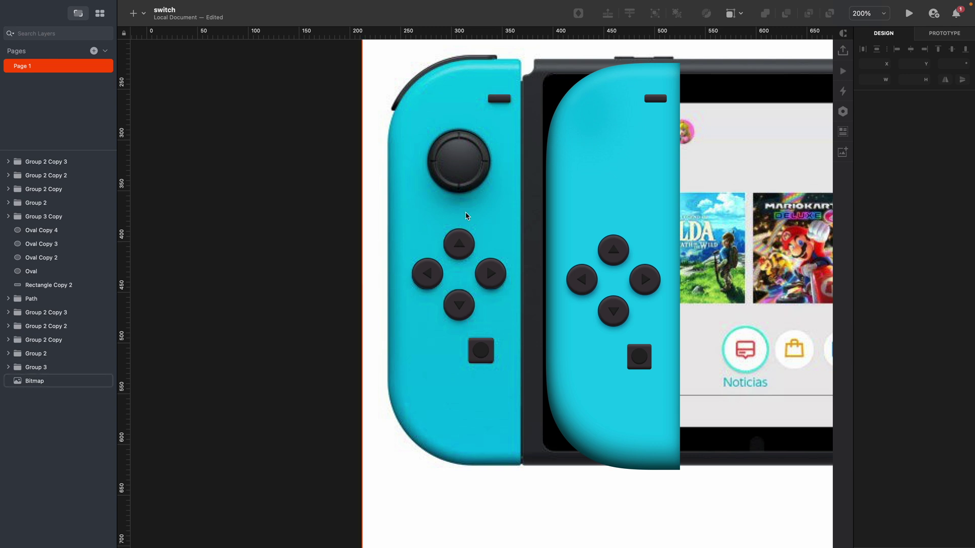
Copy the up button onto the reference joystick and delete the copy's base oval and triangle arrow.
scroll(466, 174, "up", 3)
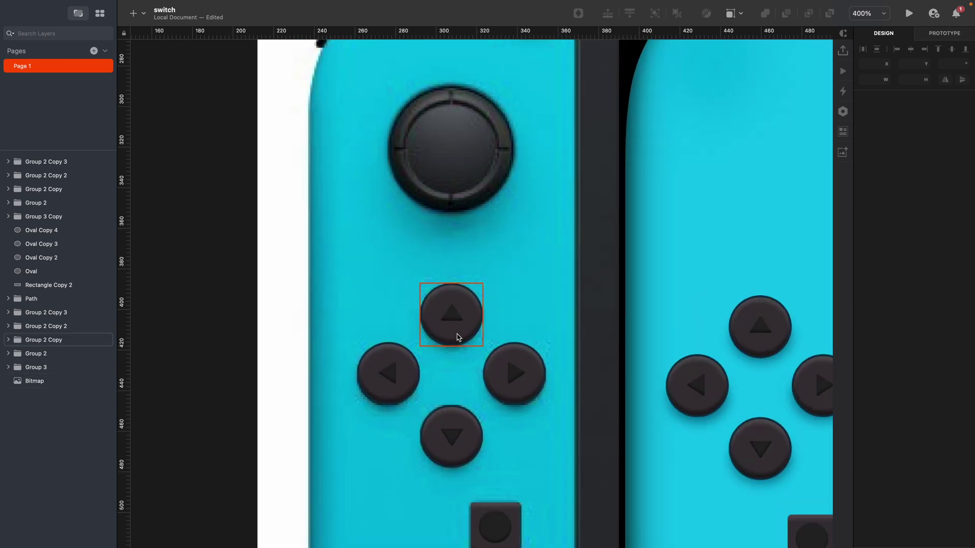
left_click_drag(458, 337, 465, 181)
double_click(467, 181)
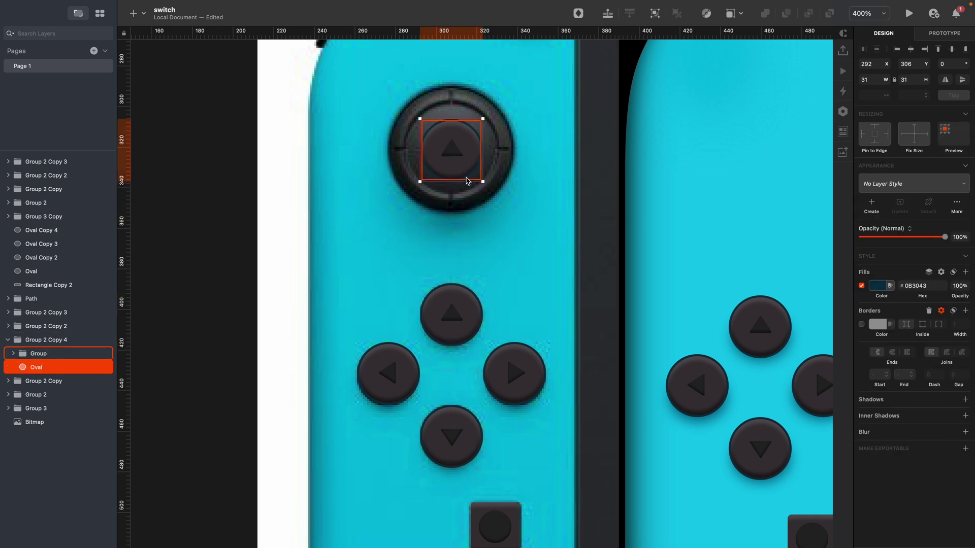
key("BackSpace")
double_click(459, 160)
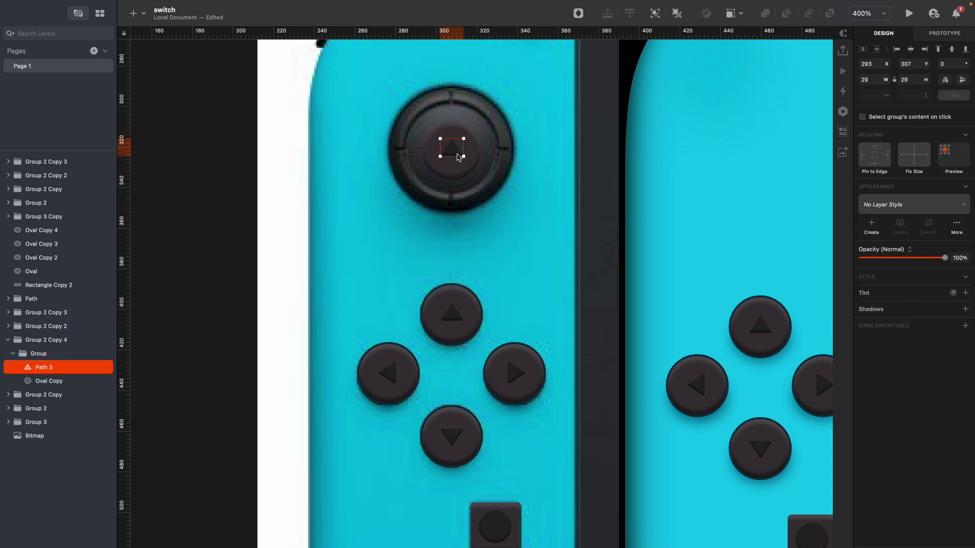
key("BackSpace")
Enlarge the remaining oval to 65 × 65 beside the reference joystick and center a 47 × 47 duplicate on it.
left_click_drag(456, 157, 479, 182)
key("super+d")
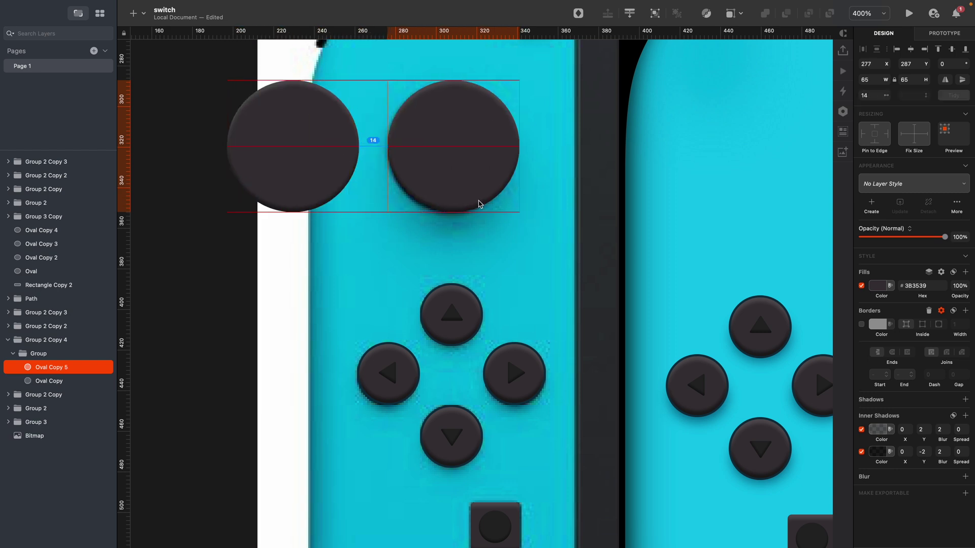
left_click_drag(521, 216, 501, 193)
left_click_drag(452, 148, 307, 152)
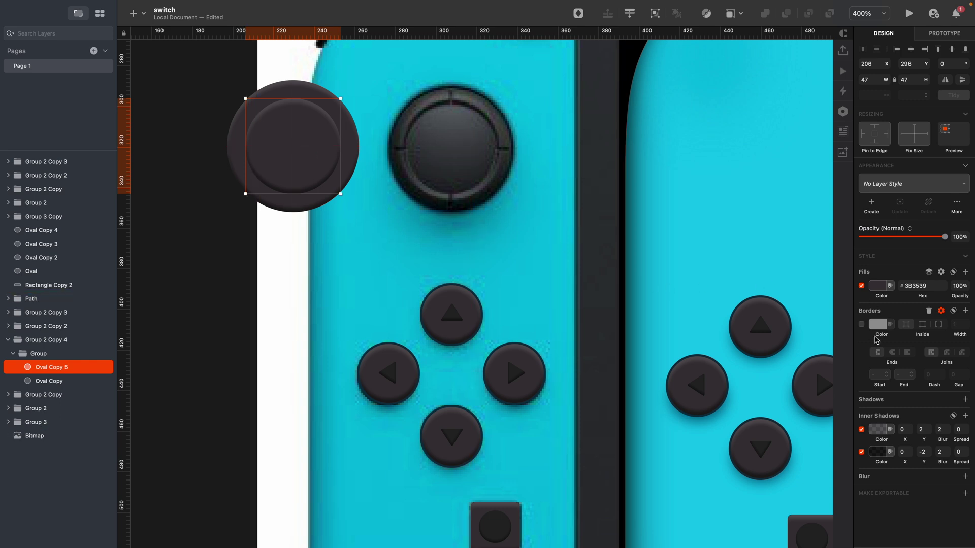
Fill the inner oval with a radial gradient from #5B6064 to #212526, sampling the colours from the reference joystick.
left_click(879, 287)
left_click(879, 308)
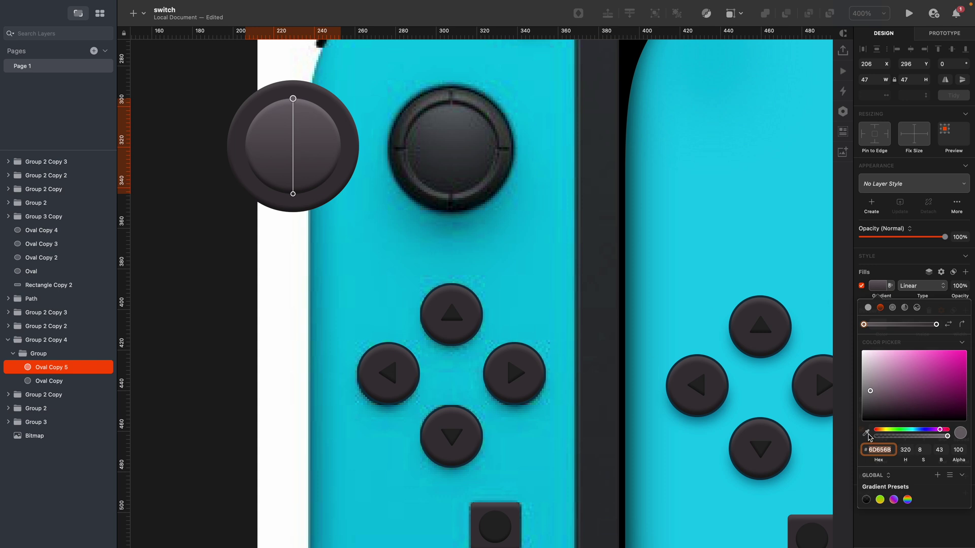
left_click(866, 433)
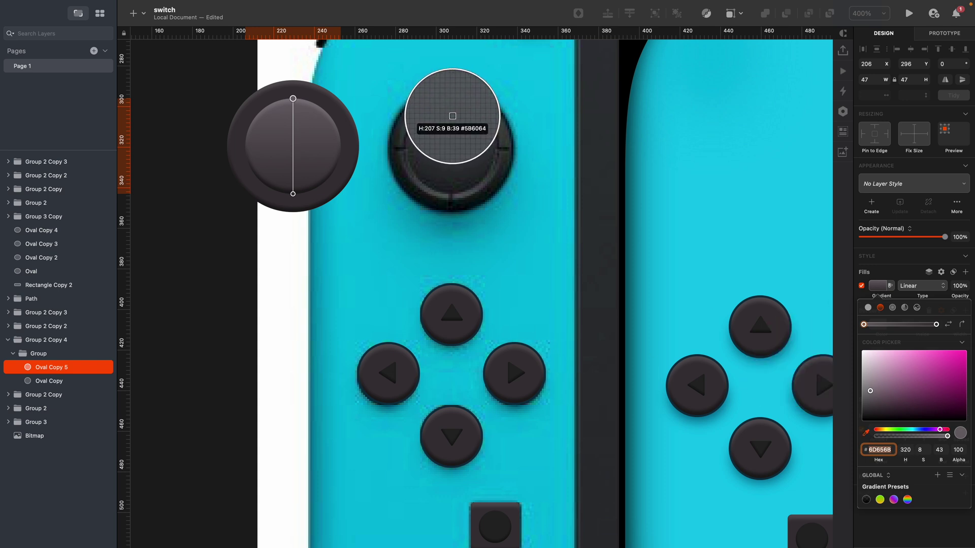
left_click(452, 116)
left_click(293, 194)
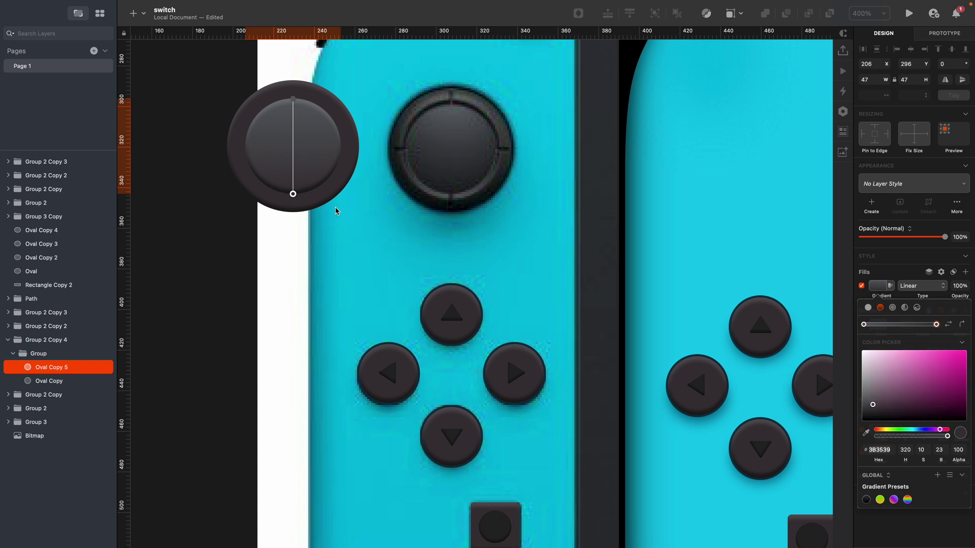
left_click(611, 295)
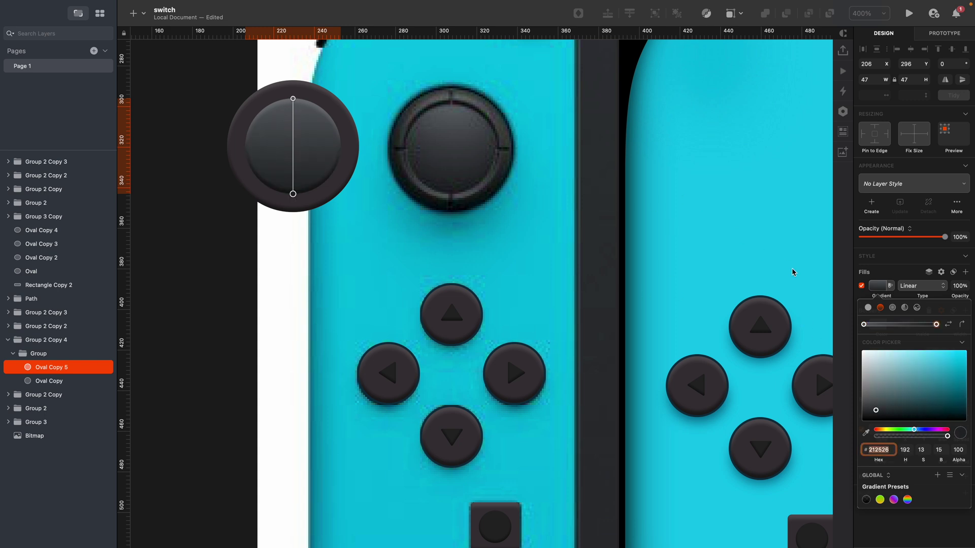
key("Escape")
left_click(874, 287)
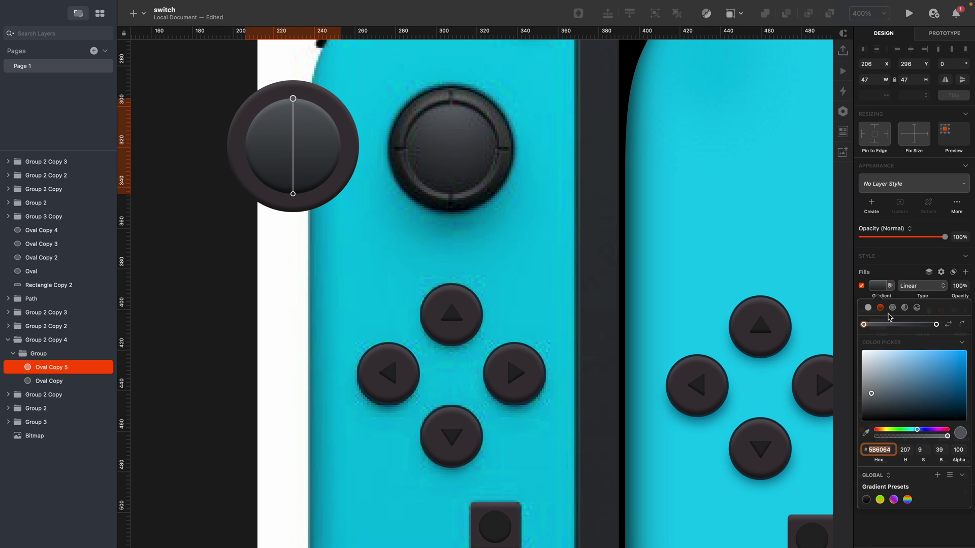
left_click(892, 308)
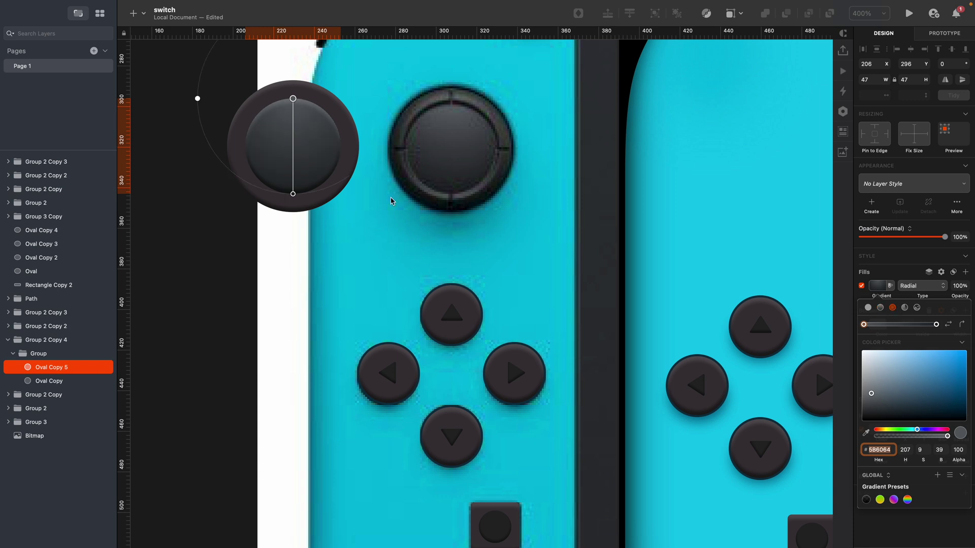
key("Escape")
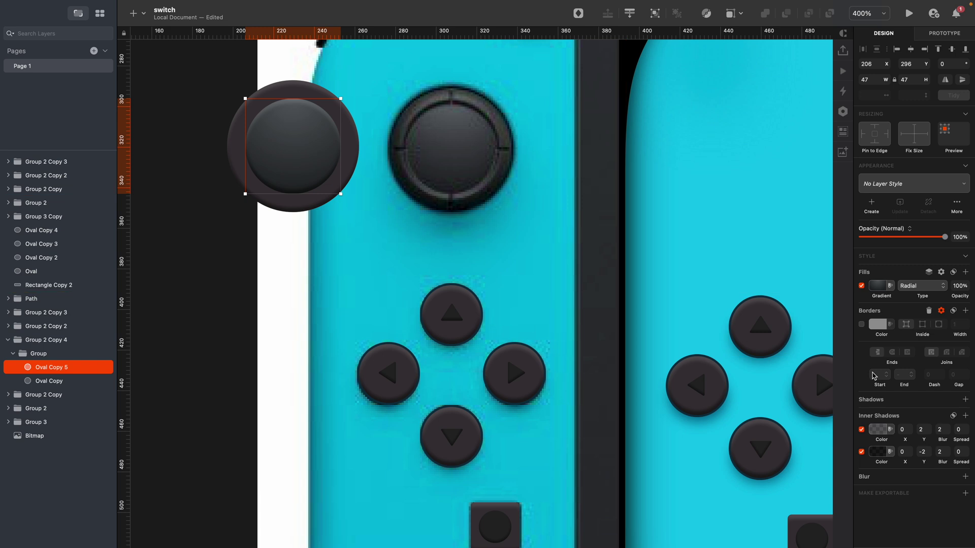
Set the inner oval's dark inner shadow to Y 0 and blur 12, and darken the colour of its light inner shadow.
left_click(861, 429)
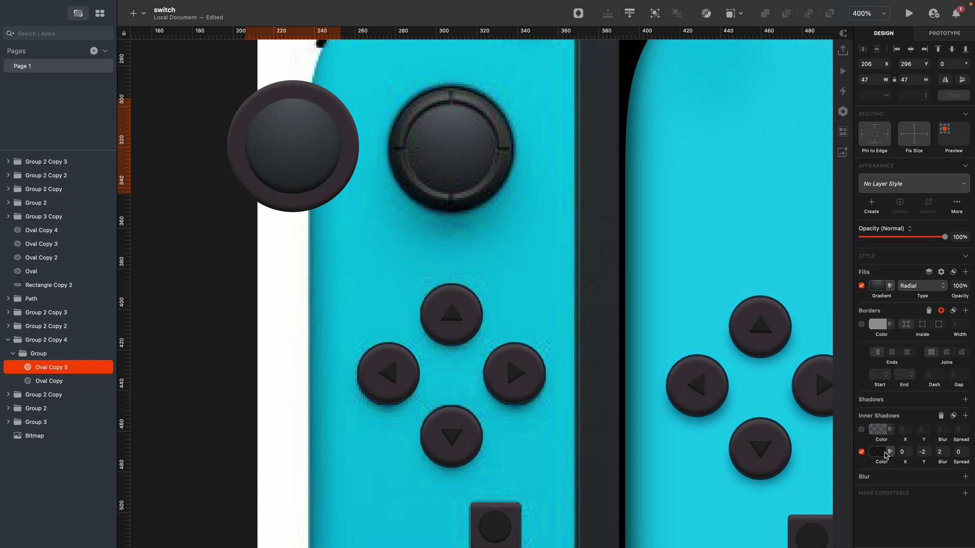
left_click(922, 452)
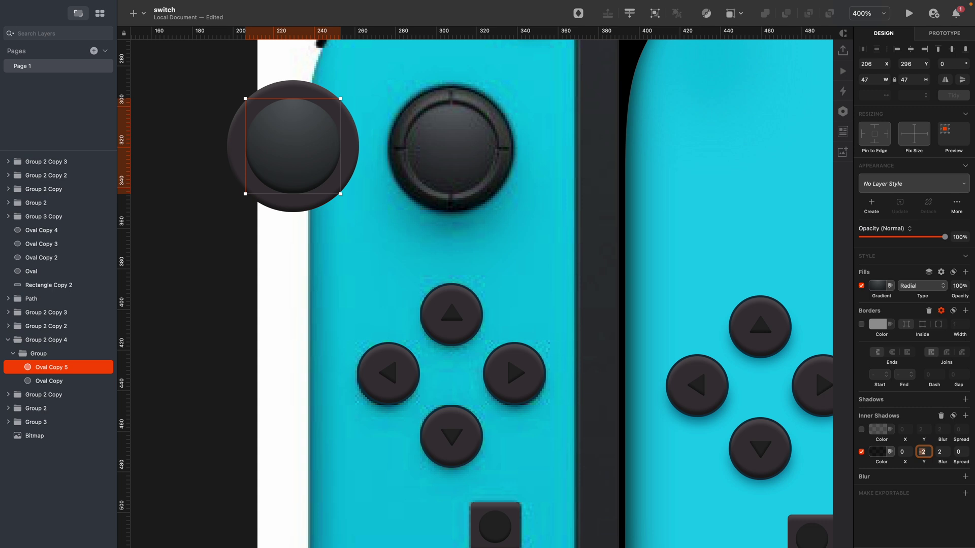
type("0")
key("Tab")
type("12")
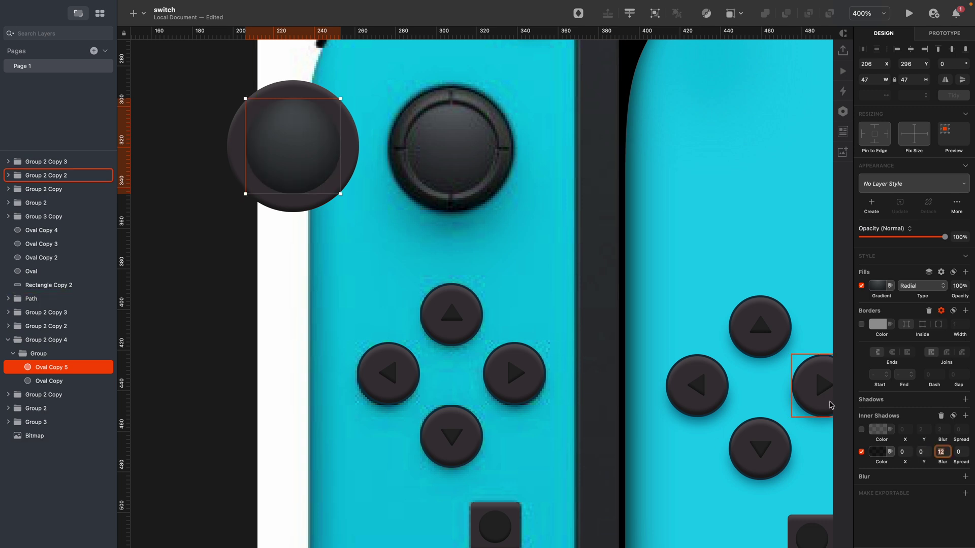
left_click(861, 429)
left_click(877, 429)
left_click_drag(872, 465, 848, 524)
left_click(269, 250)
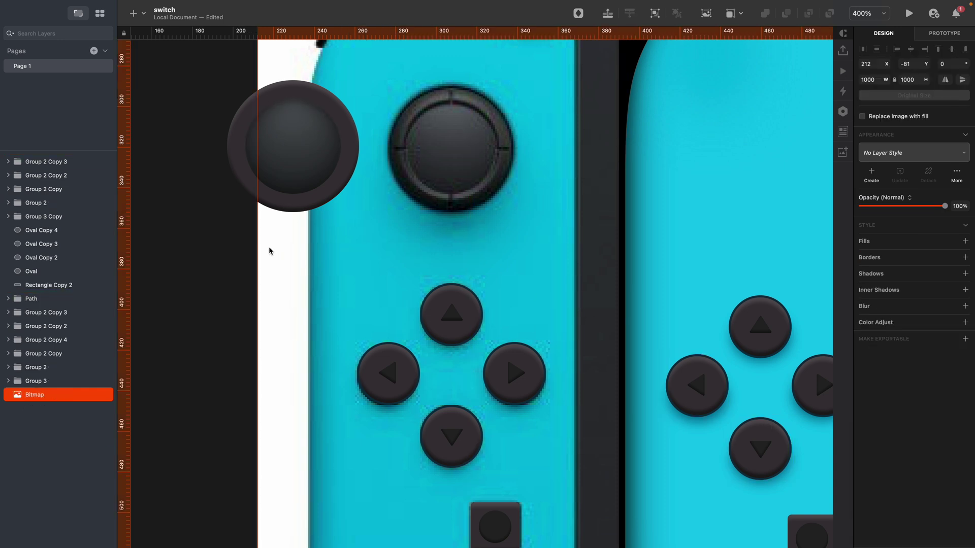
Change the joystick's outer oval fill to a neutral dark grey.
left_click(274, 162)
left_click(878, 286)
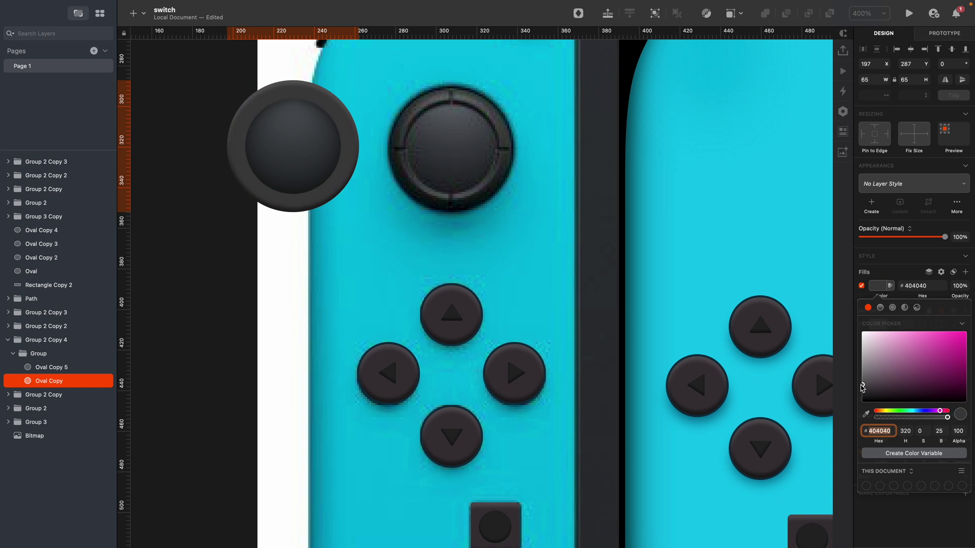
left_click_drag(863, 392, 862, 390)
left_click(251, 252)
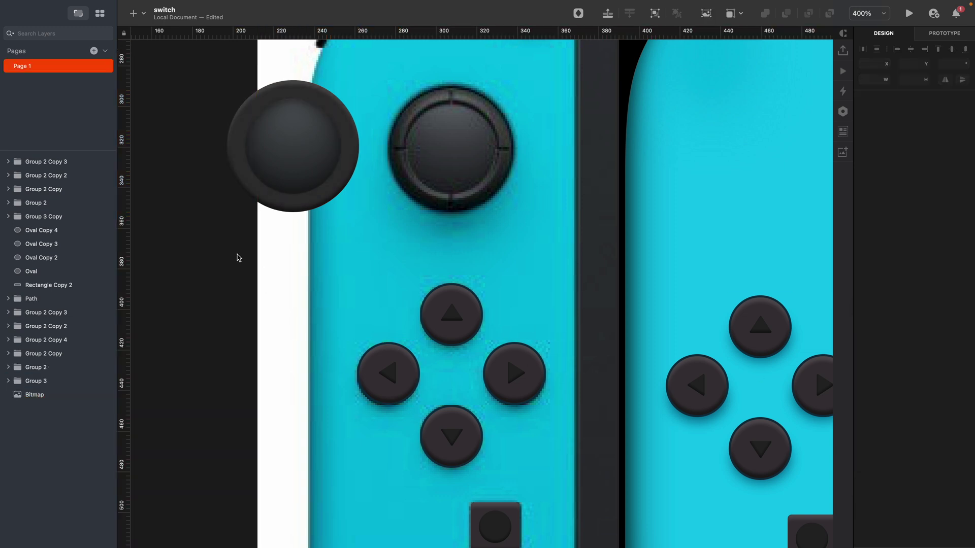
scroll(271, 164, "up", 3)
scroll(276, 173, "down", 3)
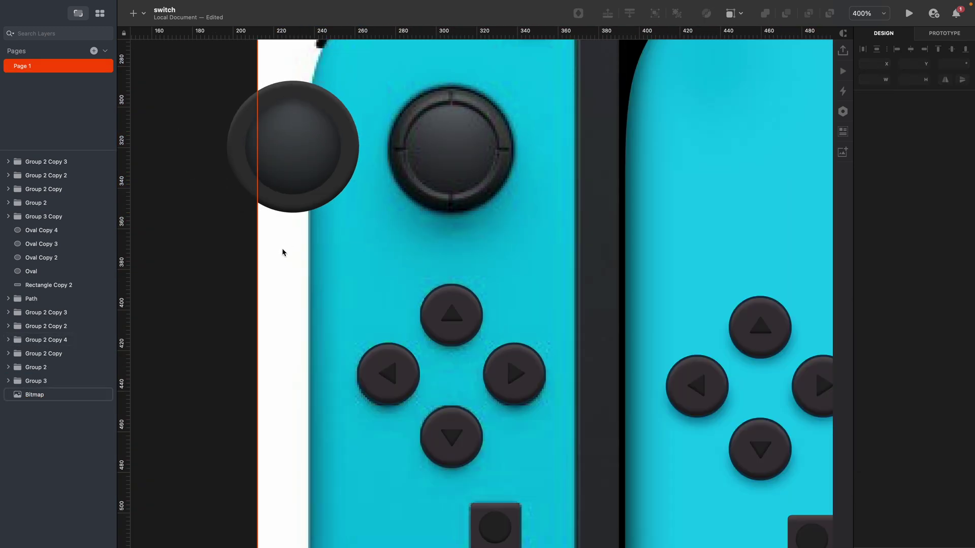
Duplicate the inner oval below the joystick and cut away the duplicate's upper half with the Scissors tool.
left_click(277, 171)
key("super+d")
left_click_drag(279, 167, 278, 300)
double_click(279, 300)
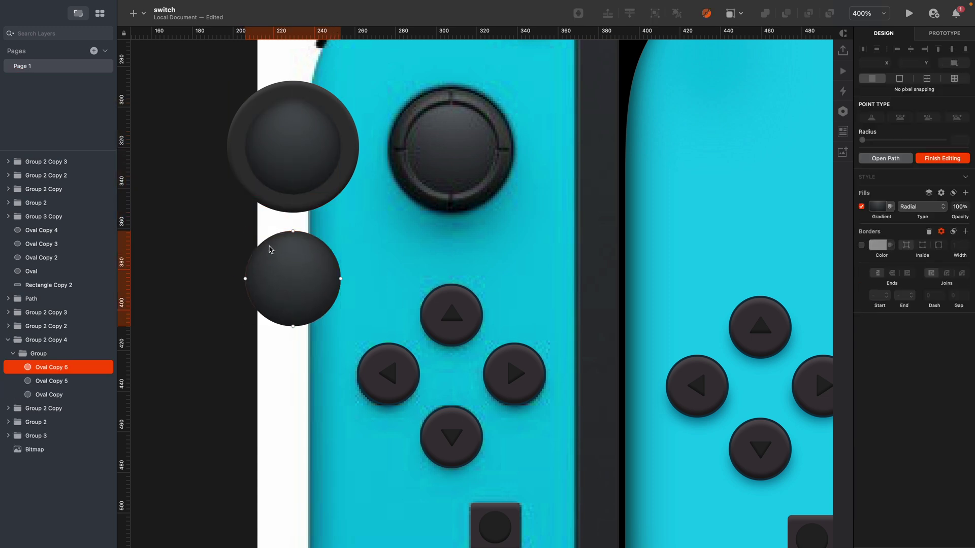
left_click(137, 7)
mouse_move(152, 179)
left_click(305, 244)
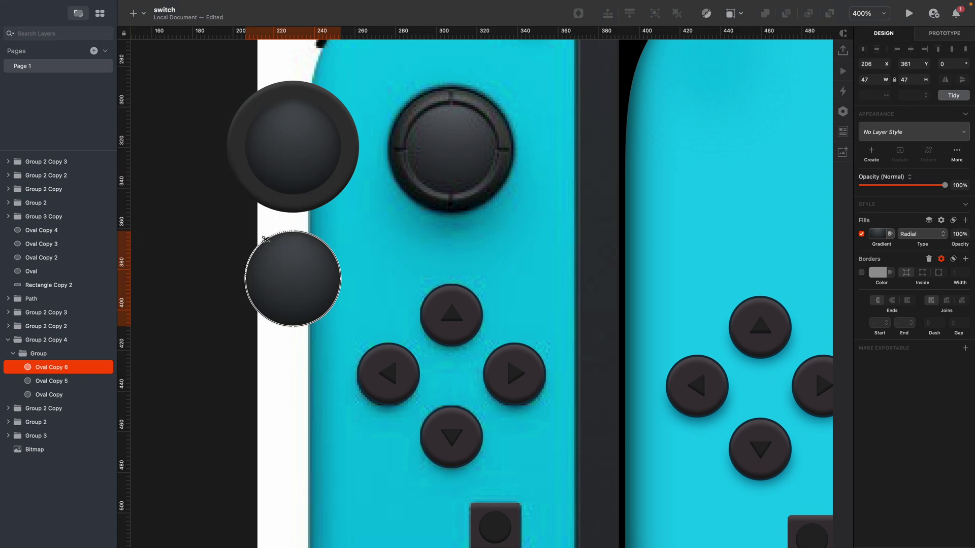
left_click(267, 239)
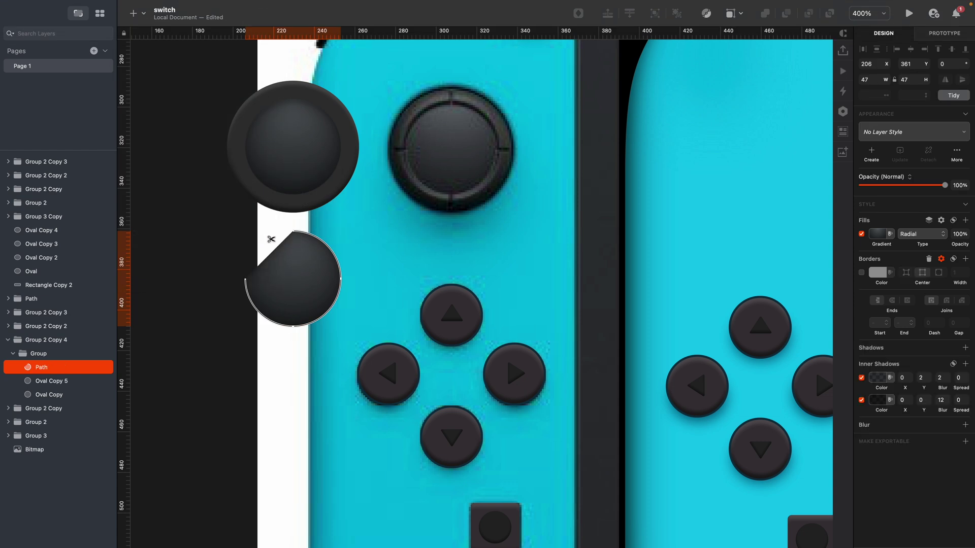
left_click(317, 239)
key("Escape")
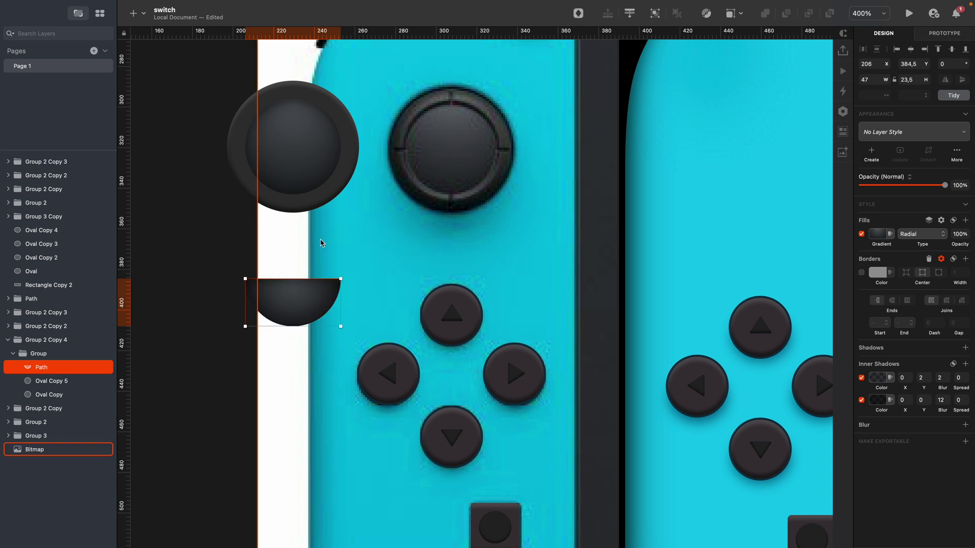
Turn off the half-oval's fill and inner shadows, enable its border, and place the arc along the inner oval's lower edge.
left_click(861, 400)
left_click(862, 377)
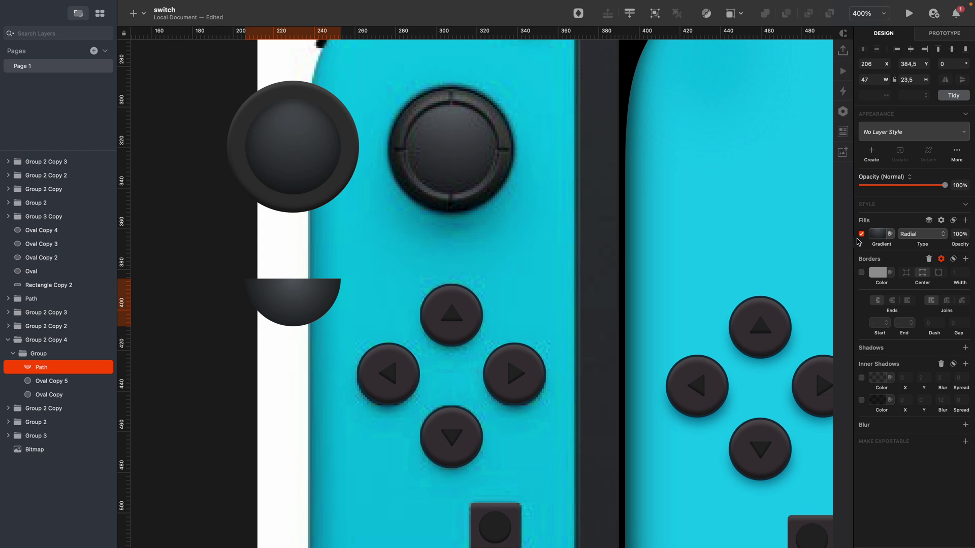
left_click(861, 234)
left_click(862, 273)
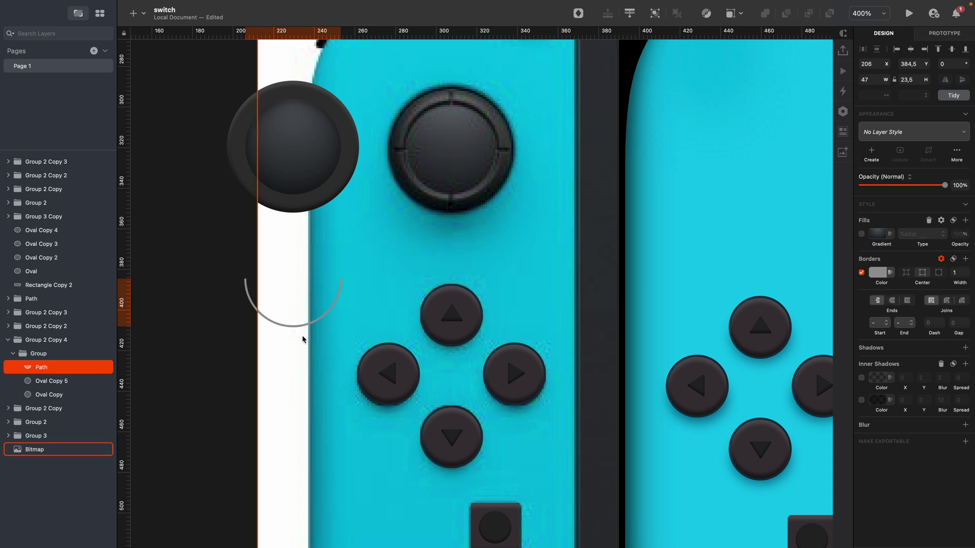
left_click_drag(335, 306, 332, 177)
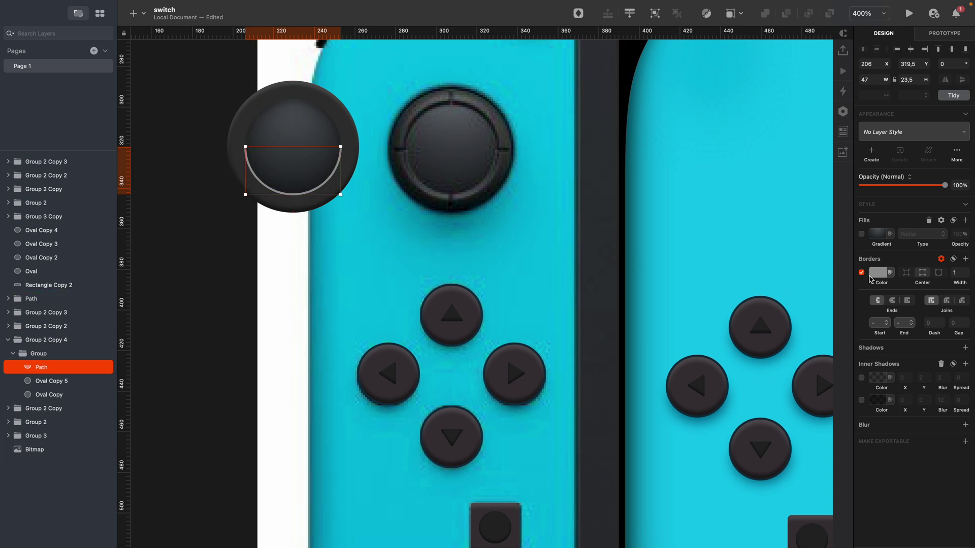
Give the arc a white border 3 wide with rounded ends.
left_click(878, 272)
left_click(881, 341)
left_click_drag(870, 327, 845, 293)
left_click(844, 293)
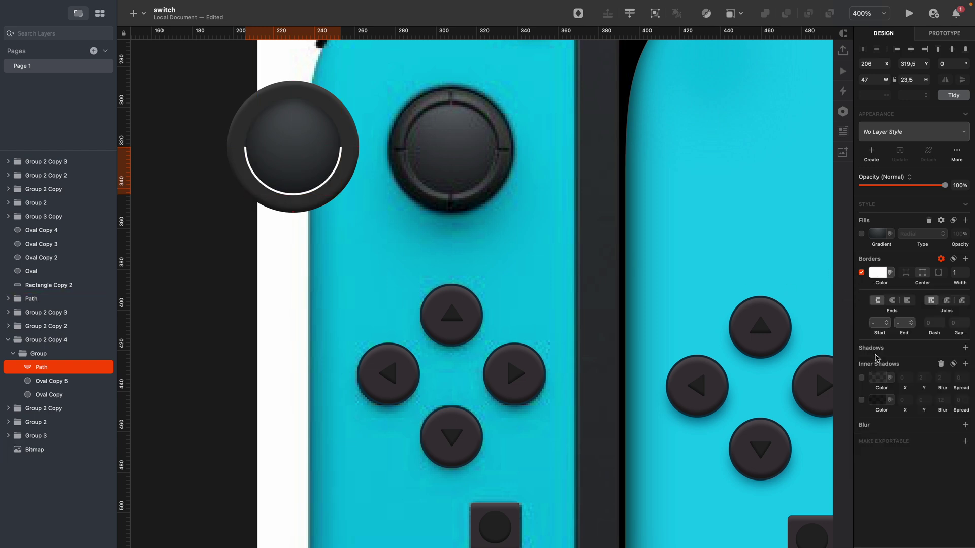
left_click(892, 302)
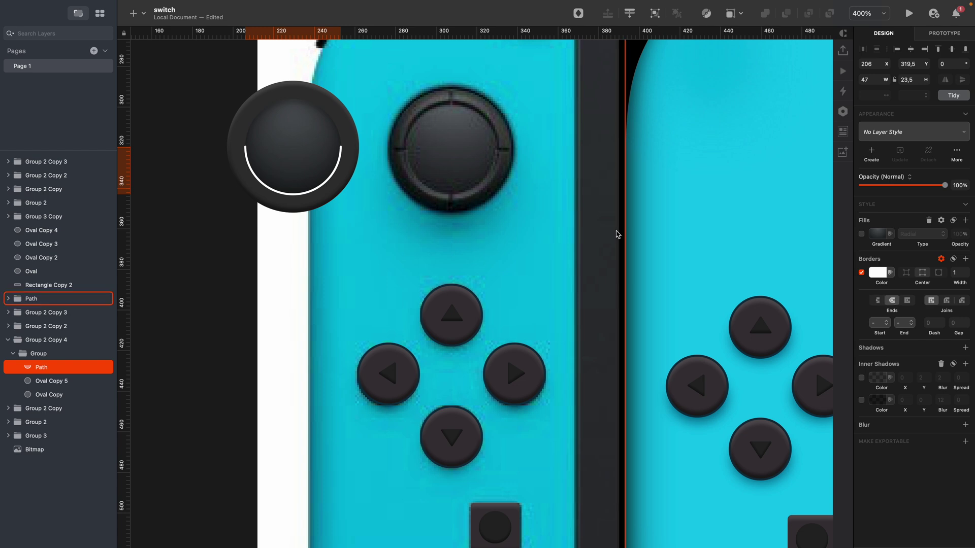
left_click(957, 273)
type("2")
key("Up")
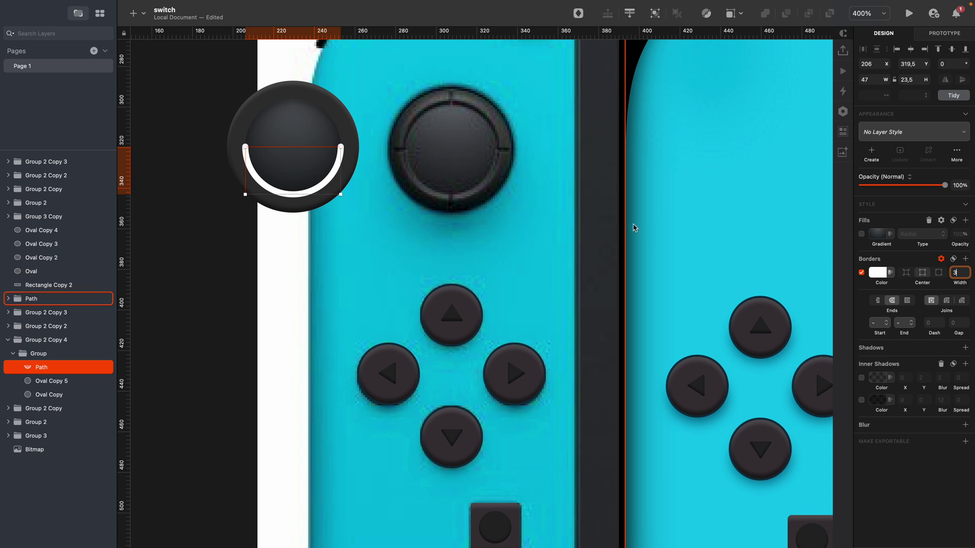
Duplicate the arc, rotate the copy 180°, widen it to 57 and position it at X 201, Y 287.5 along the joystick's upper edge.
key("super+d")
left_click_drag(348, 155, 267, 189)
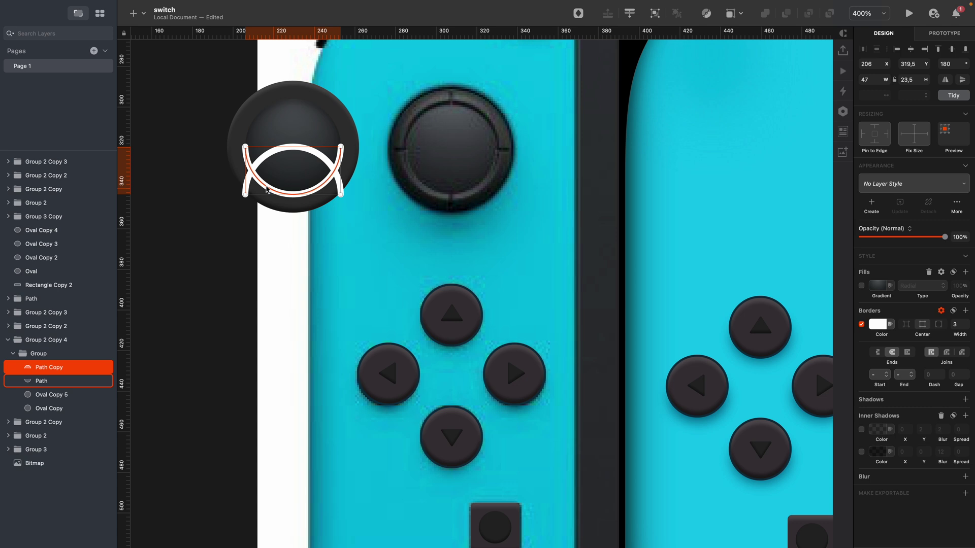
key("shift+Up")
key("shift+Up")
key("shift+Up")
key("super+shift+Left")
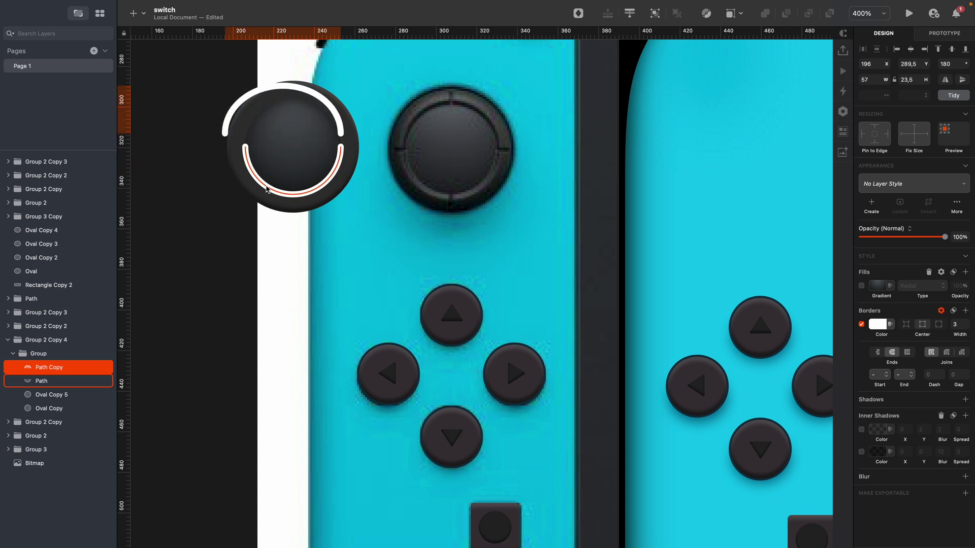
key("Right")
key("Right")
key("Right")
key("Right")
key("Right")
key("Up")
key("Up")
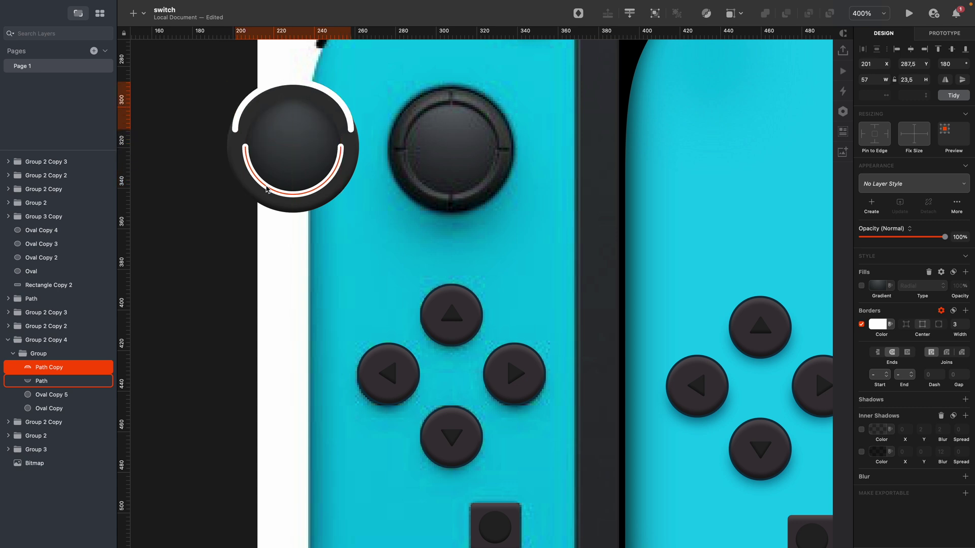
Widen the upper arc to 63 and position it at X 198, Y 287.5, centered on the outer oval.
key("Down")
key("Up")
key("Left")
key("Left")
key("Left")
key("super+shift+Right")
key("Right")
key("super+Left")
key("super+Left")
key("super+Left")
key("shift+Right")
key("Left")
key("Left")
key("Left")
key("Left")
key("Left")
key("super+Left")
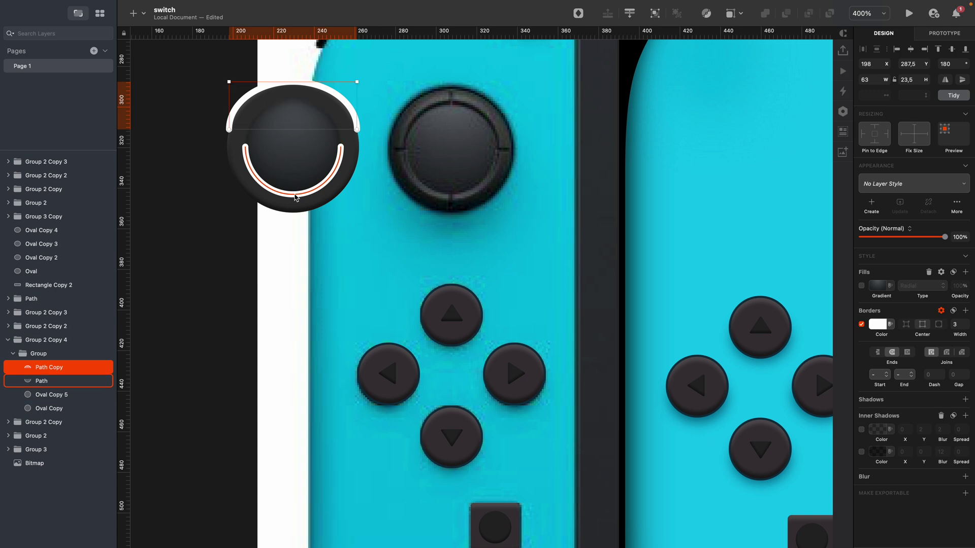
Duplicate the lower arc, rotate the copy 180° to X 206, Y 294.5 along the inner oval's upper edge, and make its border black.
left_click(254, 181)
key("super+d")
left_click_drag(342, 149, 258, 113)
left_click(880, 324)
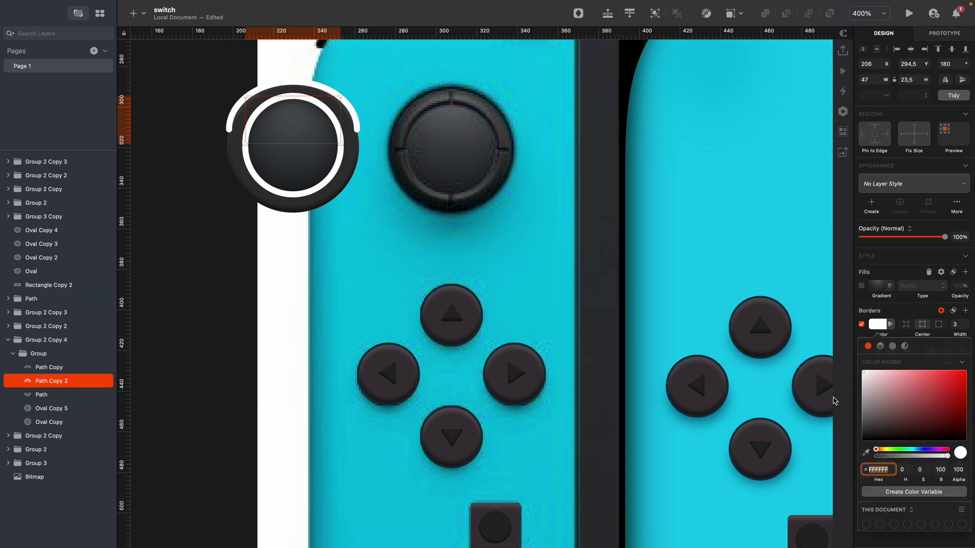
left_click(861, 445)
left_click(206, 274)
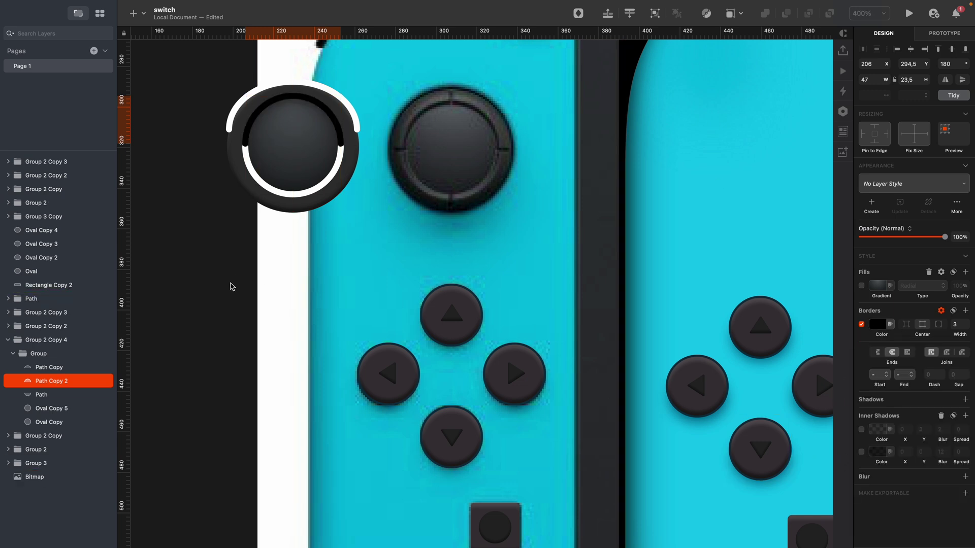
Apply a Gaussian blur of 8 to the white arc on the outer oval's upper edge.
left_click(269, 90)
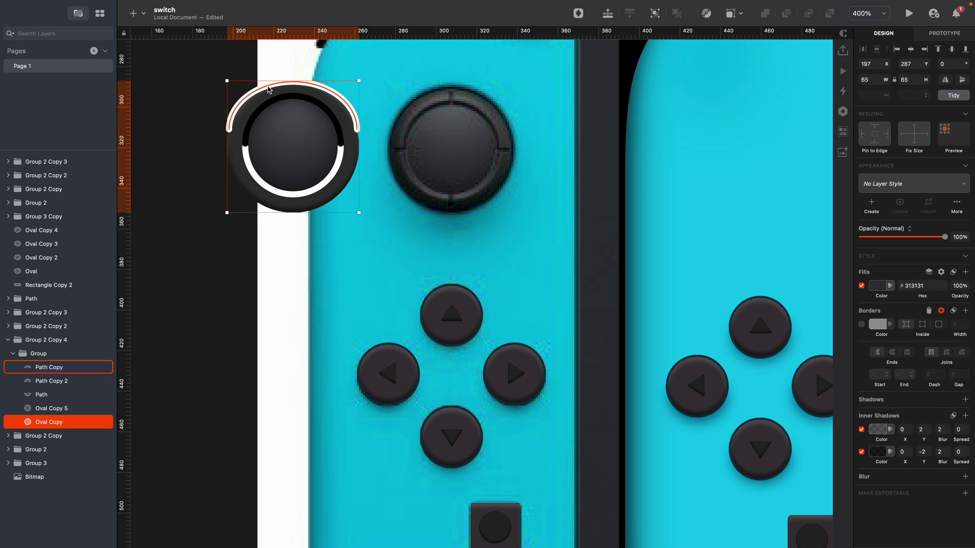
left_click(269, 90)
left_click(920, 478)
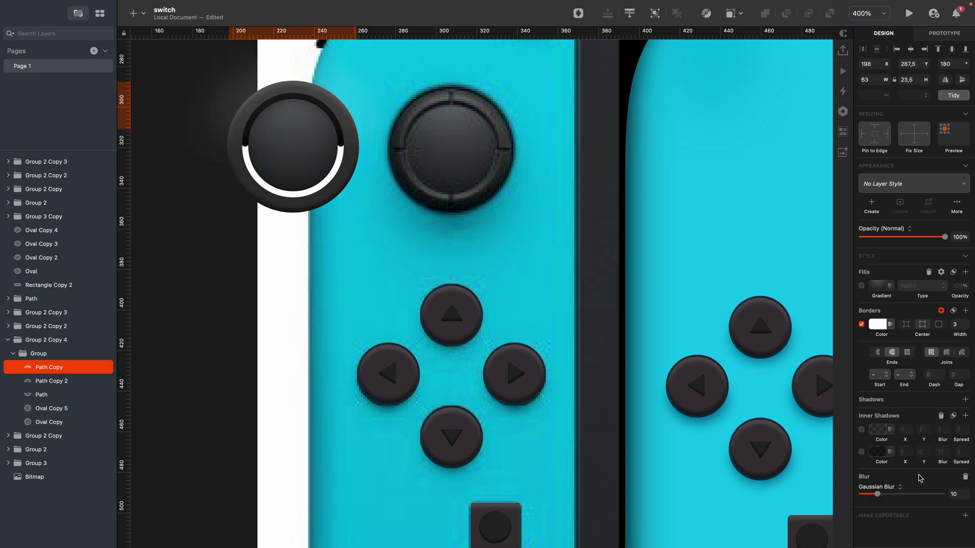
left_click(957, 494)
key("Down")
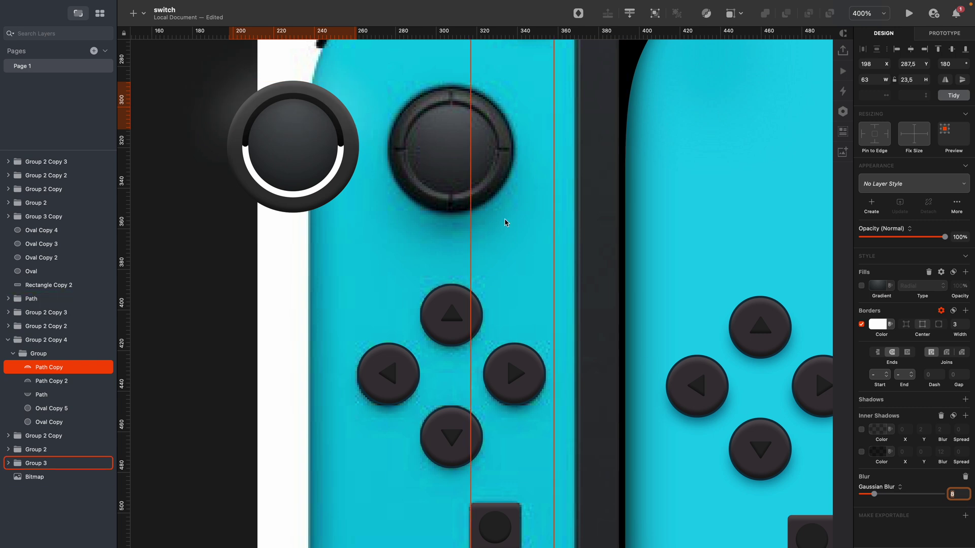
Apply a Gaussian blur of 2 to the black arc above the inner oval.
left_click(339, 134)
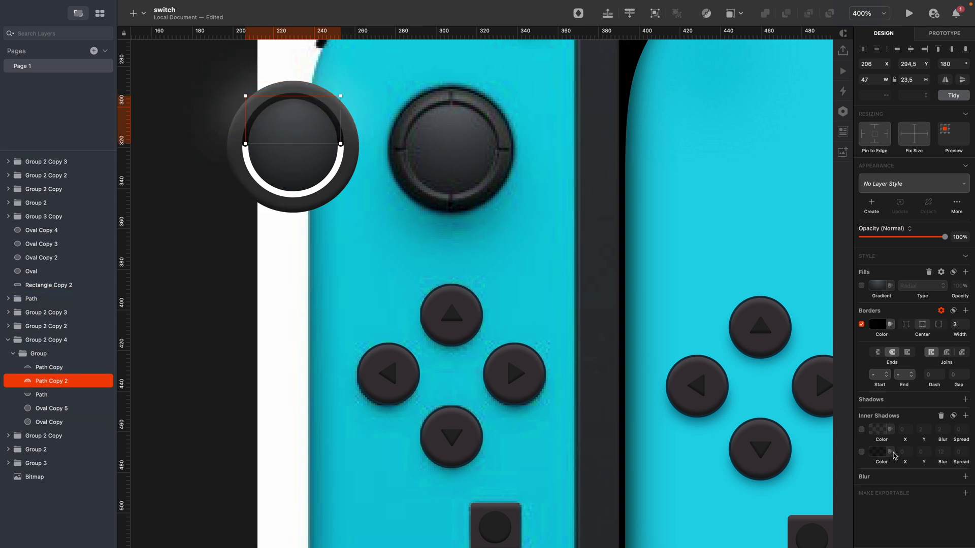
left_click(921, 479)
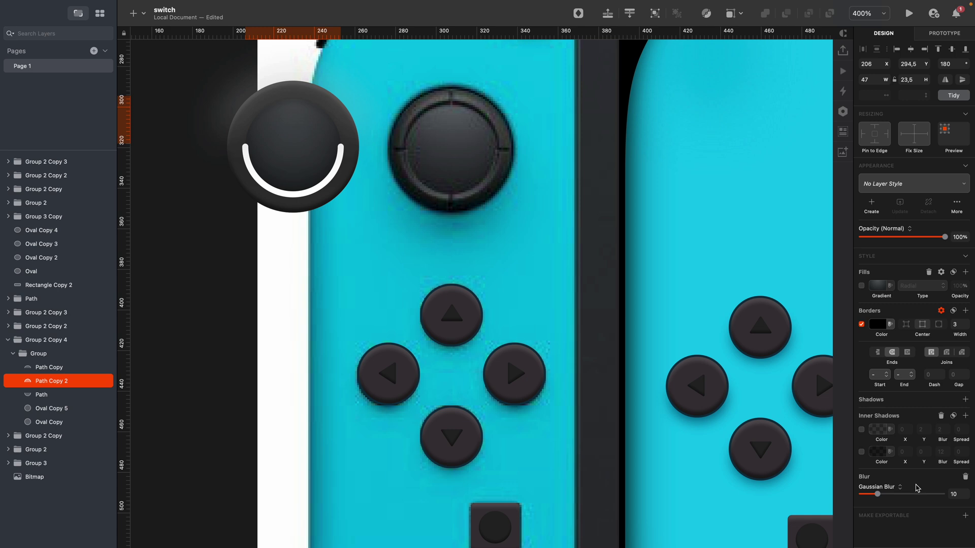
left_click(957, 494)
type("5")
key("Down")
key("Down")
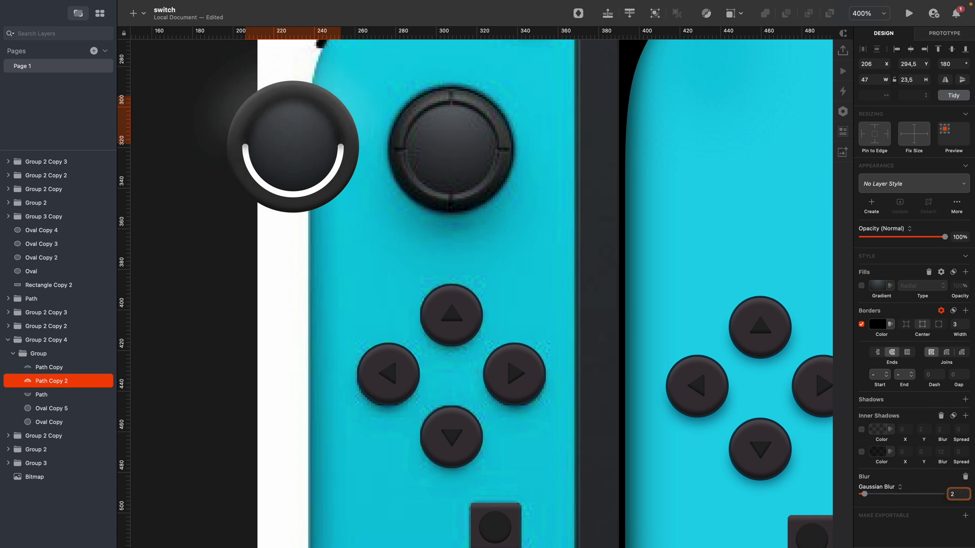
Apply a Gaussian blur of 3 to the white arc along the inner oval's lower edge.
left_click(246, 191)
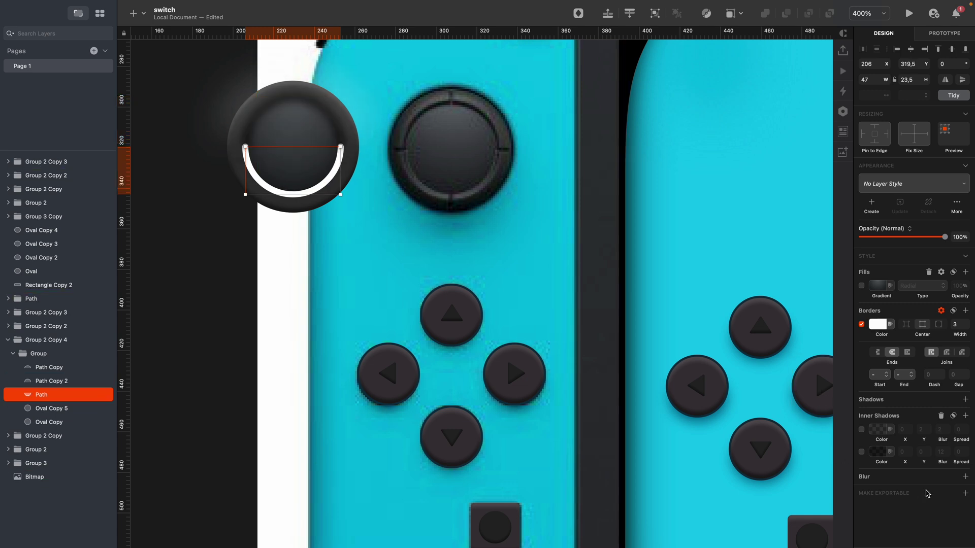
left_click(965, 477)
left_click(954, 494)
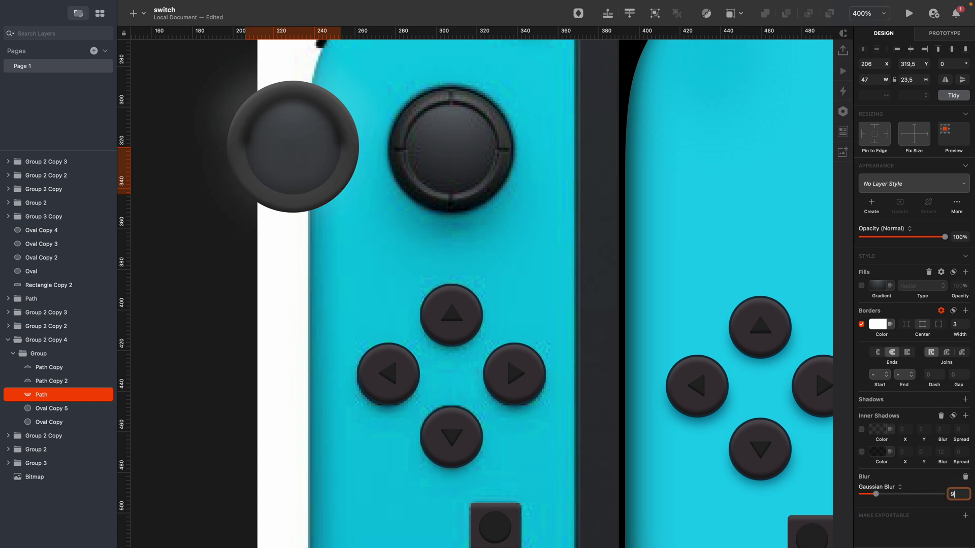
key("Down")
key("Down")
key("Down")
key("Down")
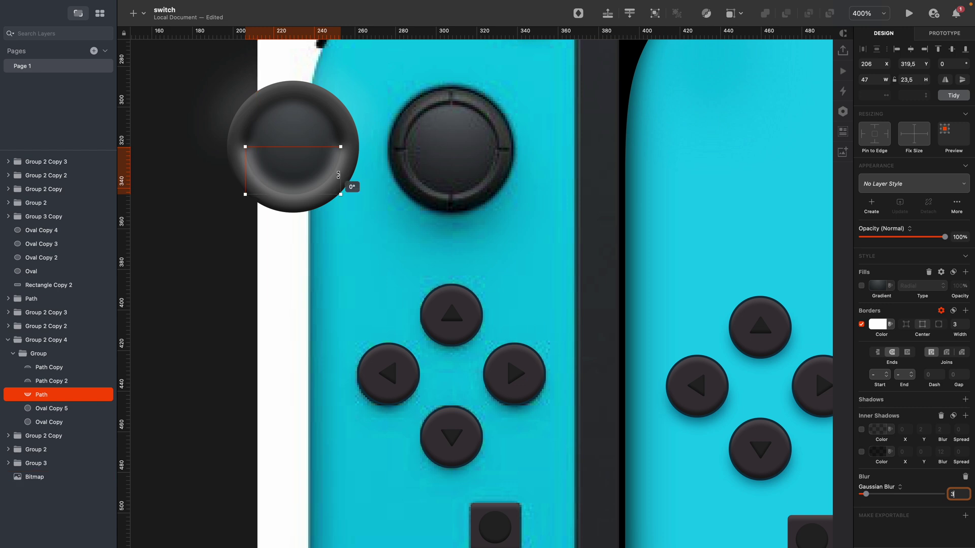
Move the joystick's inner oval above all three arcs in the layer order of its group.
left_click(354, 176)
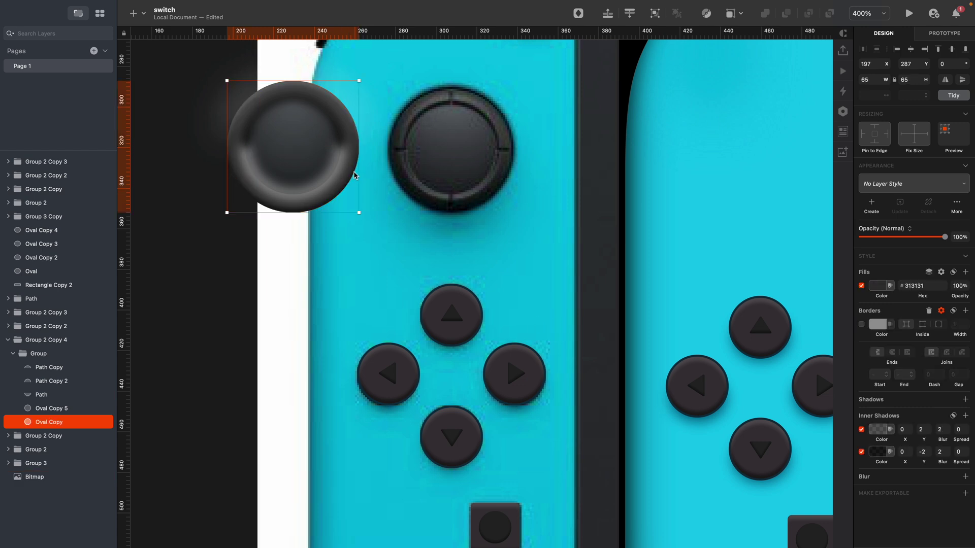
left_click(59, 409)
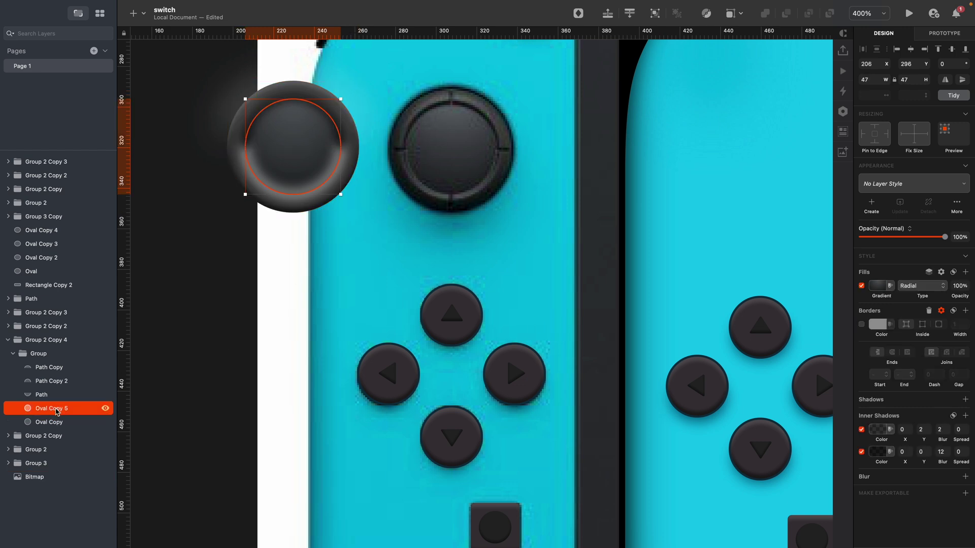
left_click_drag(58, 413, 52, 354)
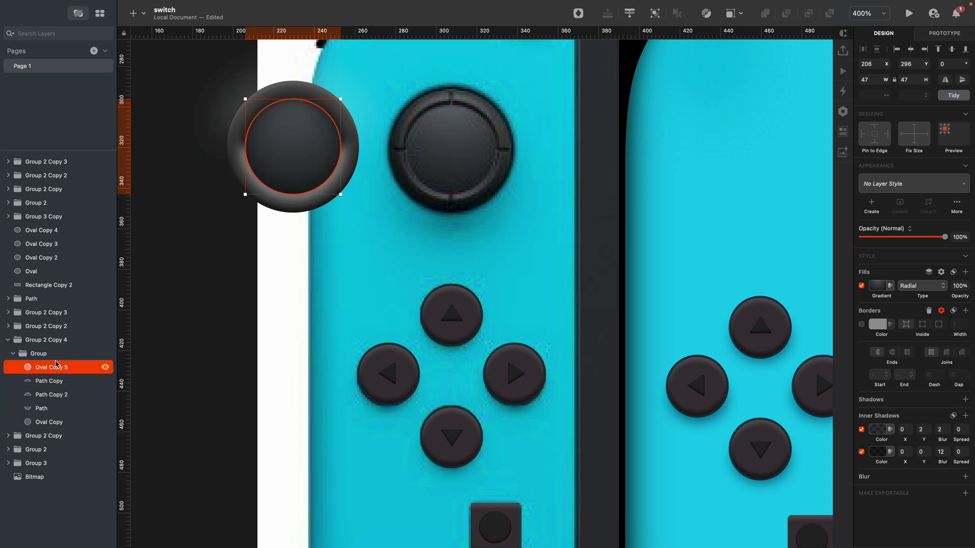
left_click(172, 277)
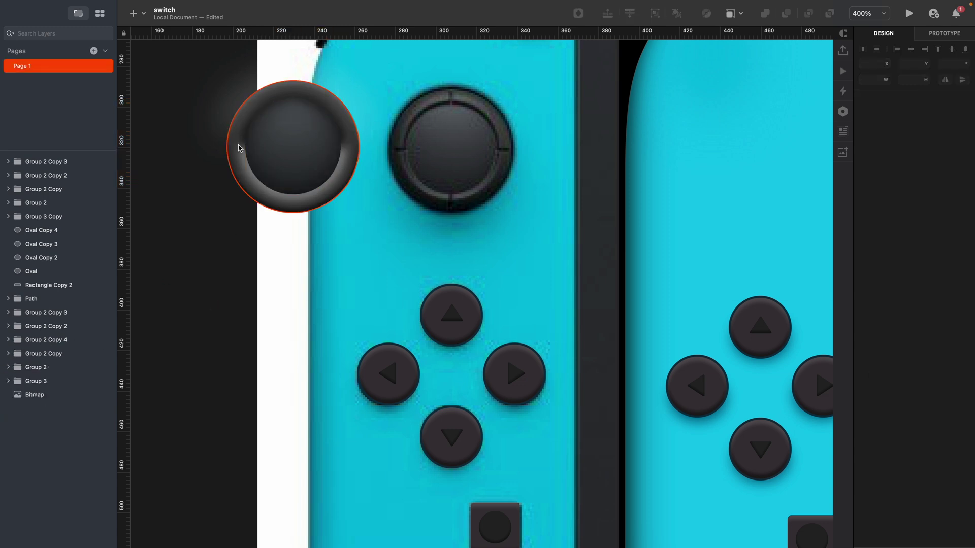
Pull both end points of the black arc slightly inward so the arc is about 42.47 wide.
left_click(262, 153)
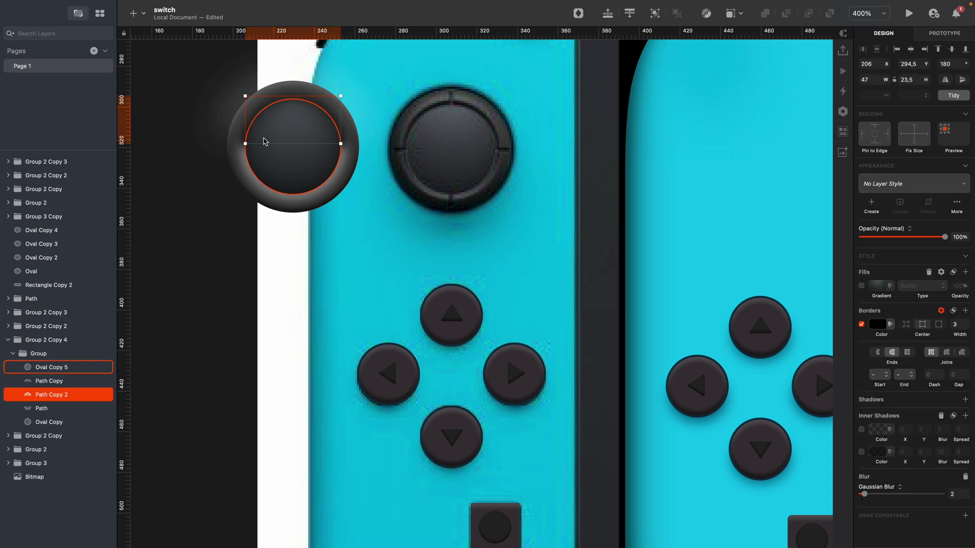
double_click(261, 151)
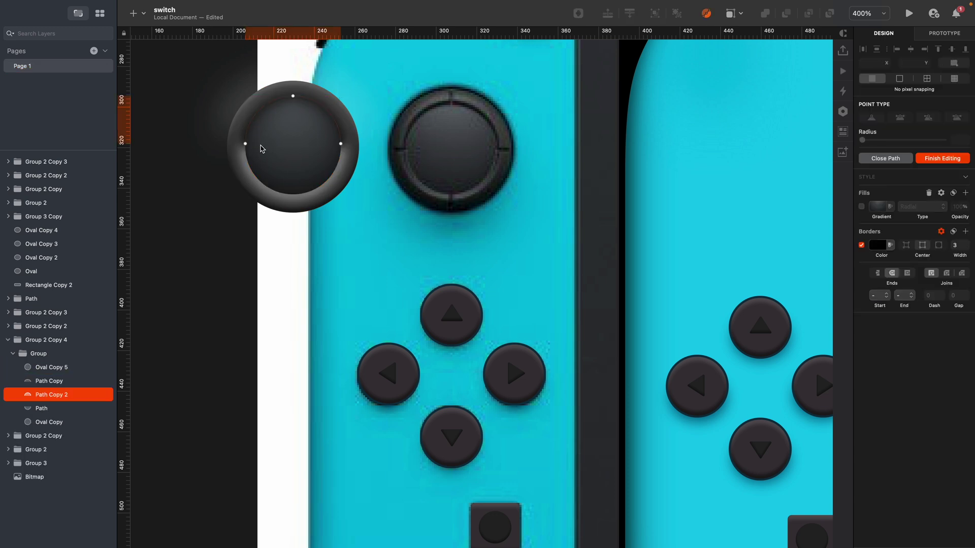
left_click_drag(245, 144, 245, 144)
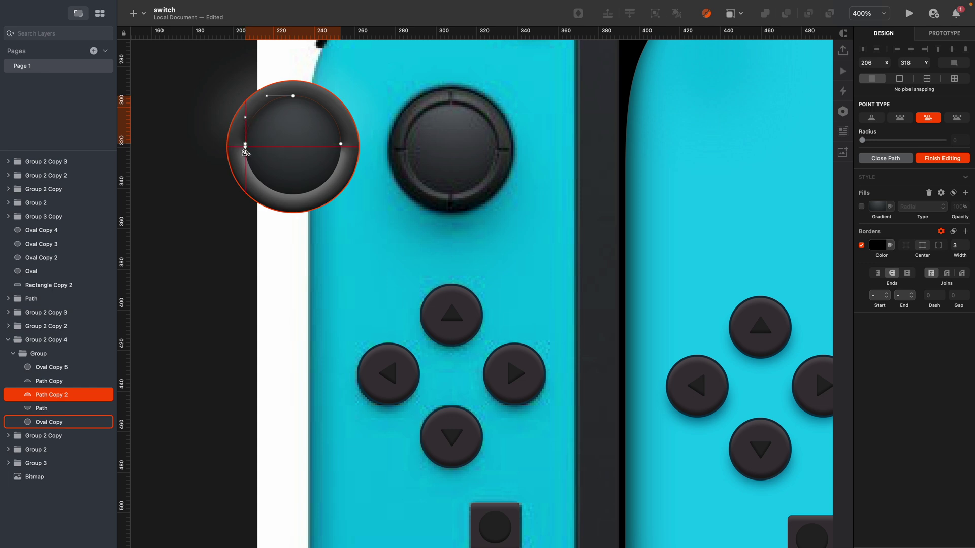
left_click_drag(247, 144, 253, 146)
left_click_drag(340, 147, 337, 146)
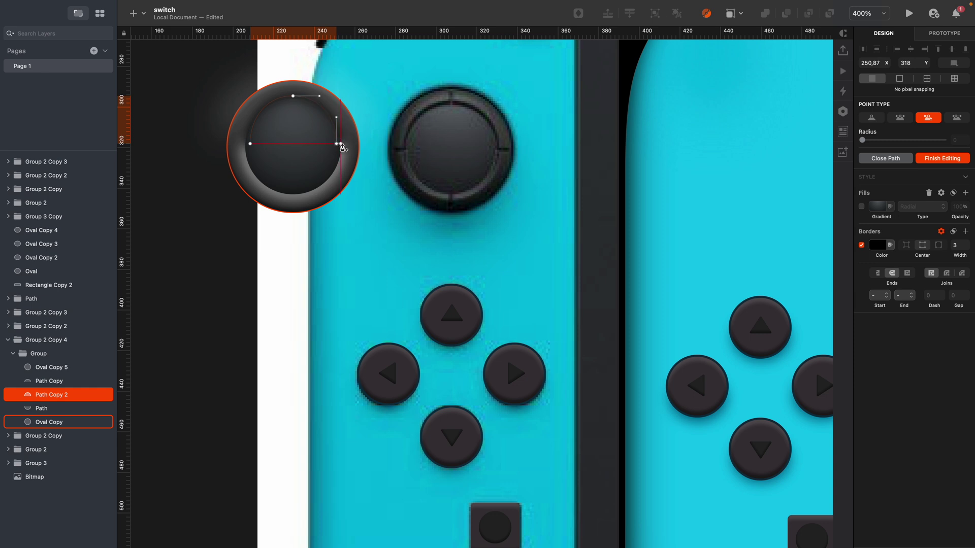
key("Escape")
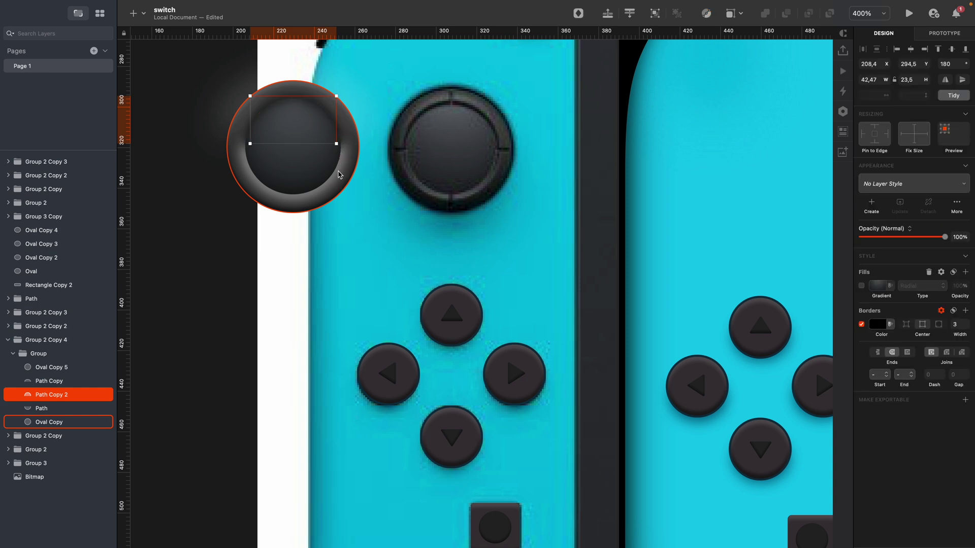
Pull both end points of the lower white arc inward so it is also about 42.47 wide.
left_click(48, 367)
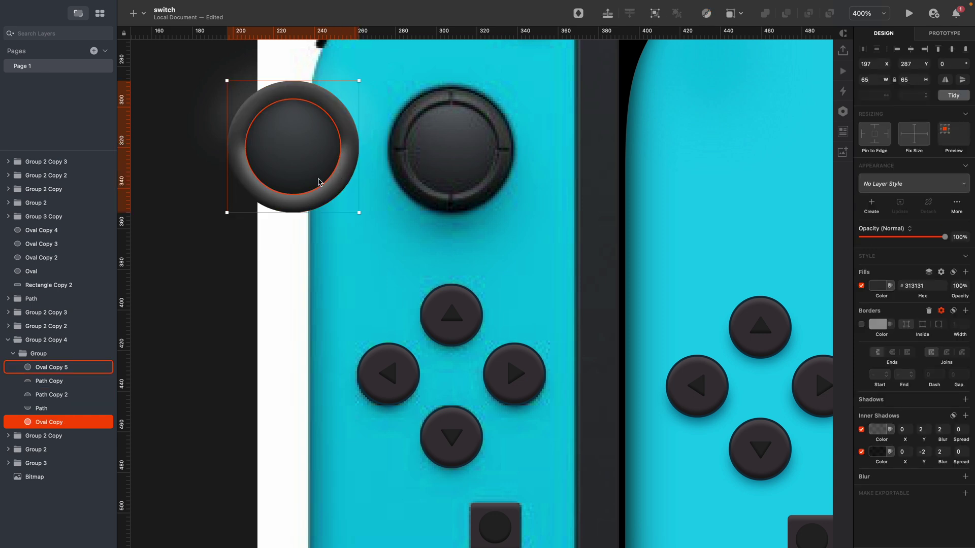
left_click(50, 381)
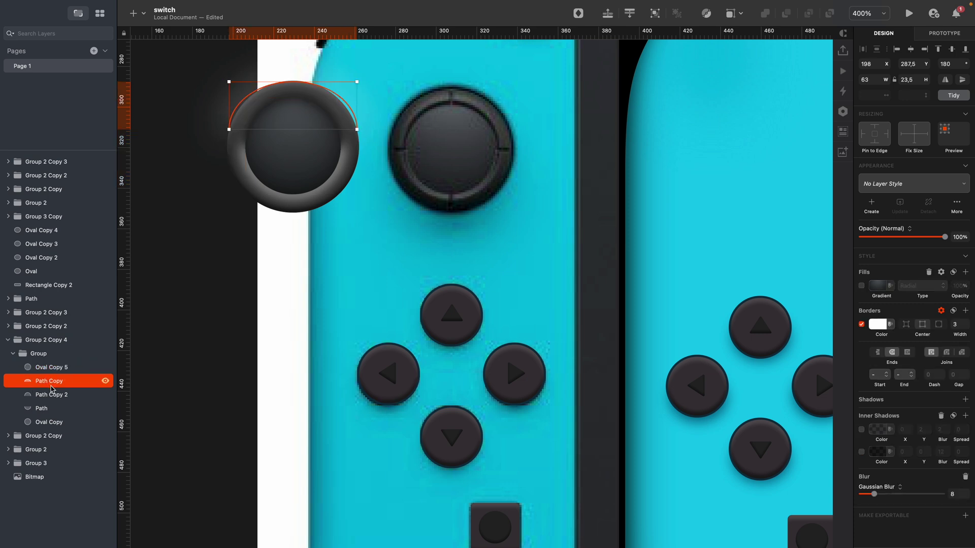
left_click(46, 411)
key("z")
left_click(319, 161)
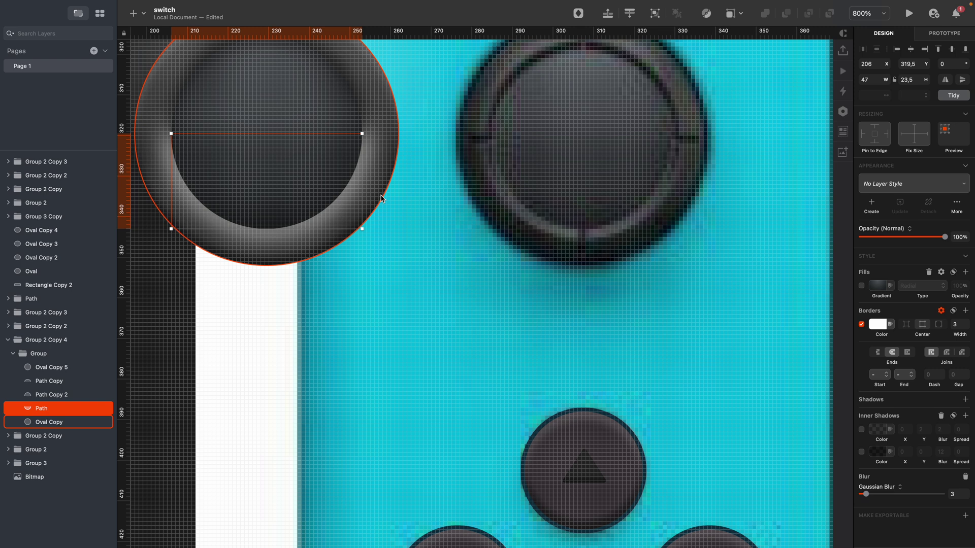
key("Return")
left_click_drag(364, 135, 356, 133)
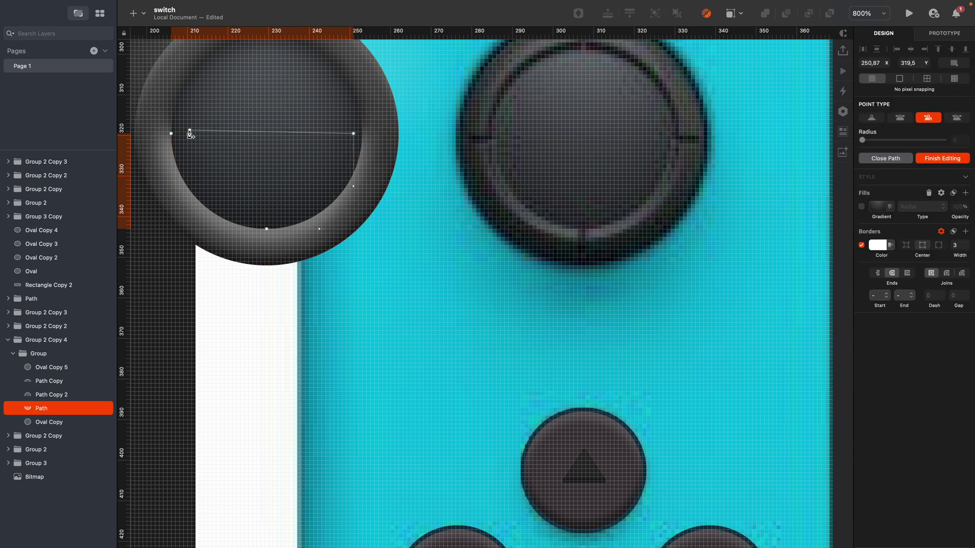
left_click_drag(172, 134, 182, 136)
key("Escape")
Move the joystick group to X 208, Y 288 and darken its outer oval's fill to #201F1F.
scroll(179, 135, "down", 3)
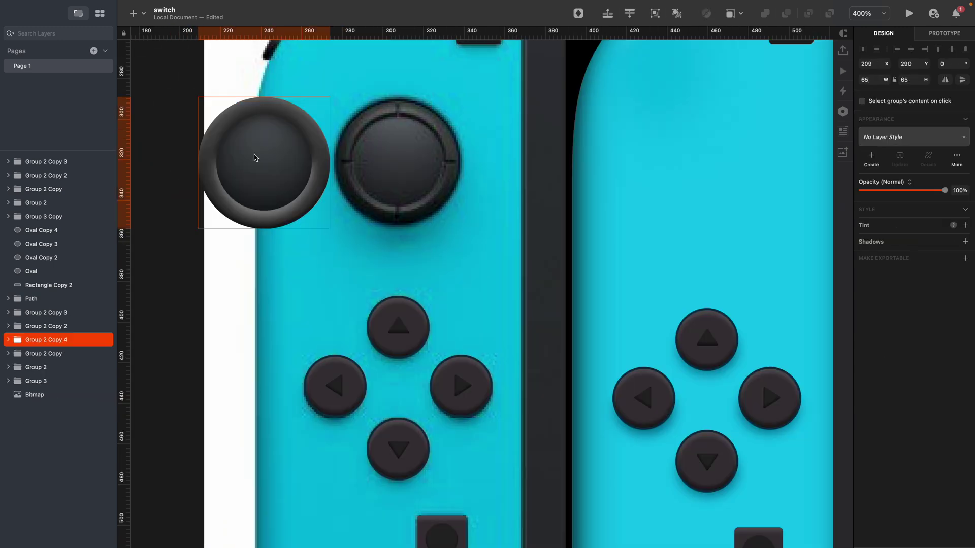
left_click_drag(254, 154, 252, 152)
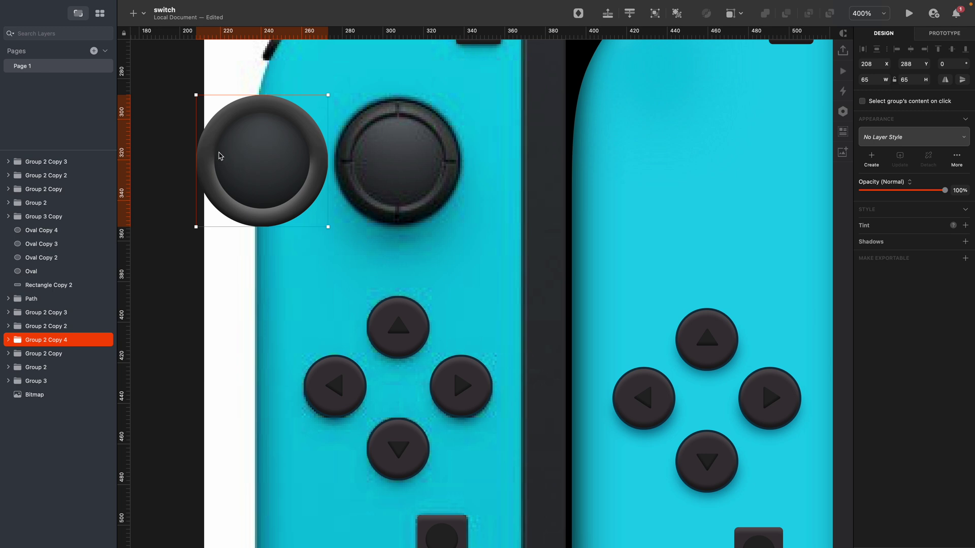
left_click(237, 209, "super")
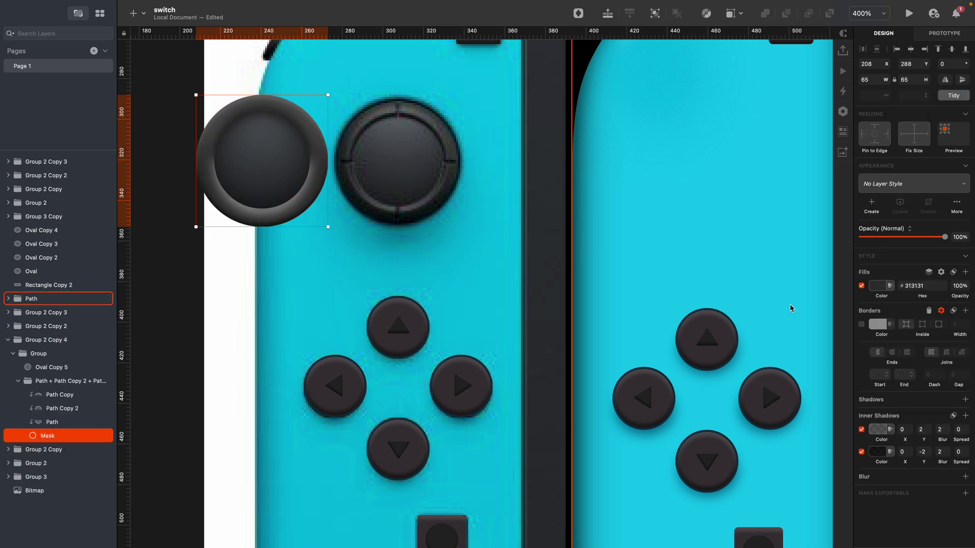
left_click(877, 292)
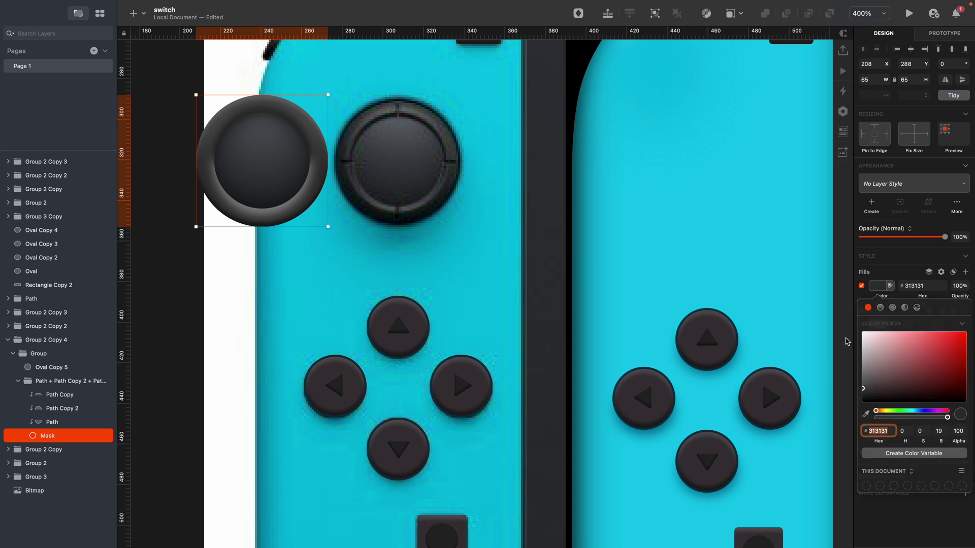
left_click(867, 395)
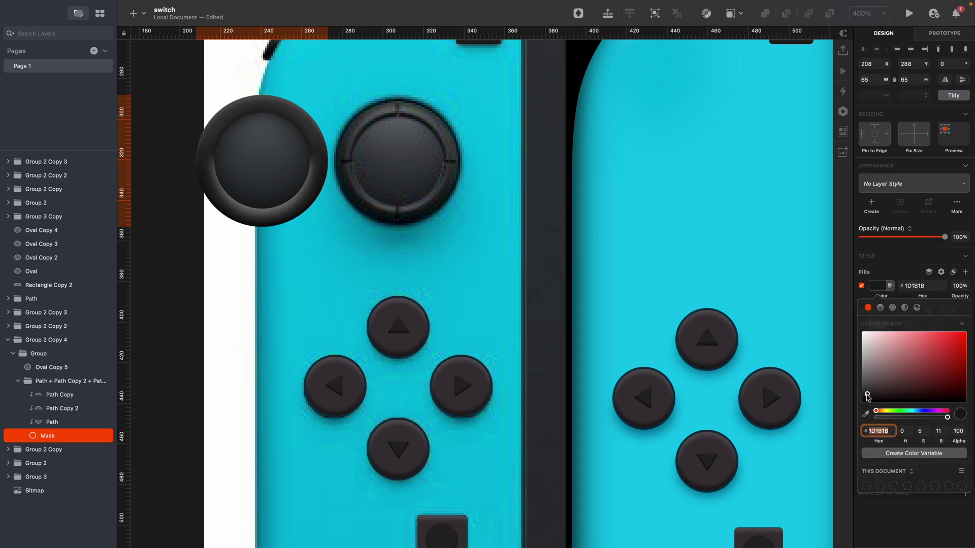
left_click_drag(867, 395, 867, 393)
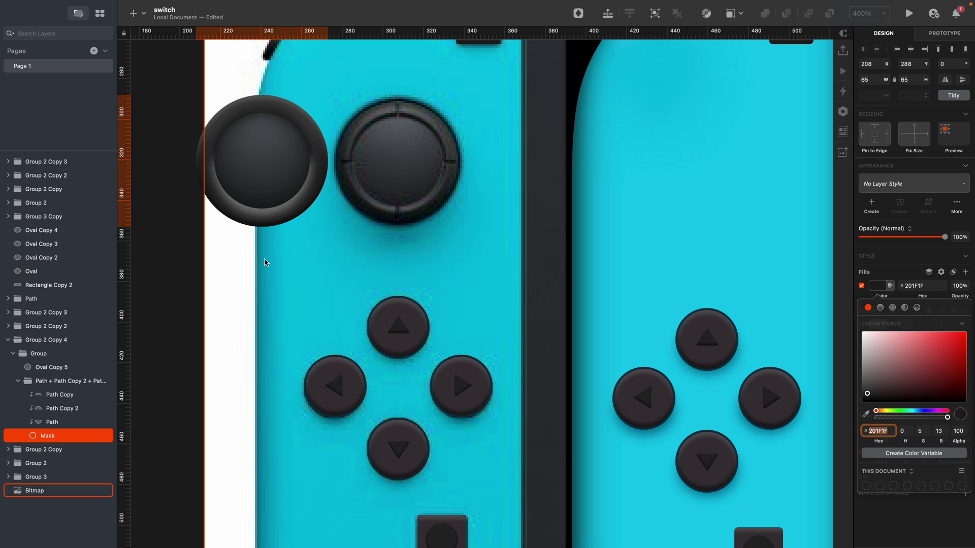
Nudge the joystick group closer to the reference joystick, and set the lower white arc's opacity to 50% and the black arc's to 70%.
left_click(200, 235)
key("super+minus")
mouse_move(222, 198)
left_mouse_down()
mouse_move(281, 198)
mouse_move(224, 197)
left_mouse_up()
key("super+plus")
left_click(226, 228, "super")
key("5")
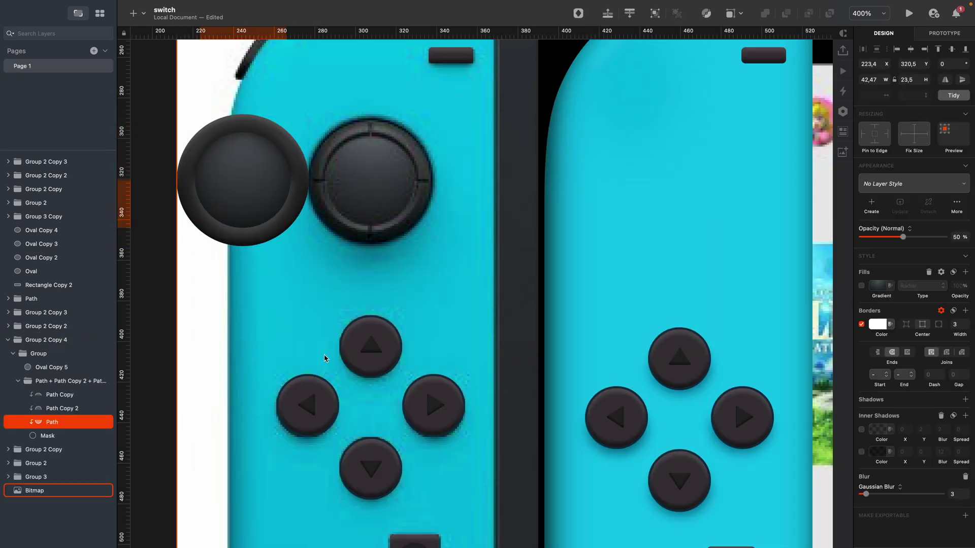
left_click(227, 134)
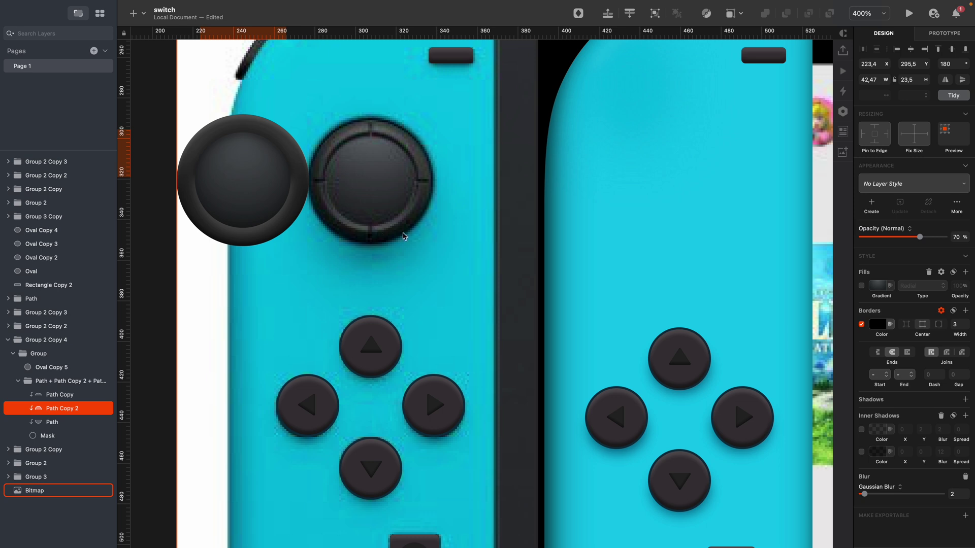
Duplicate the black upper arc and the lower white arc, giving each copy a border width of 1.
key("super+d")
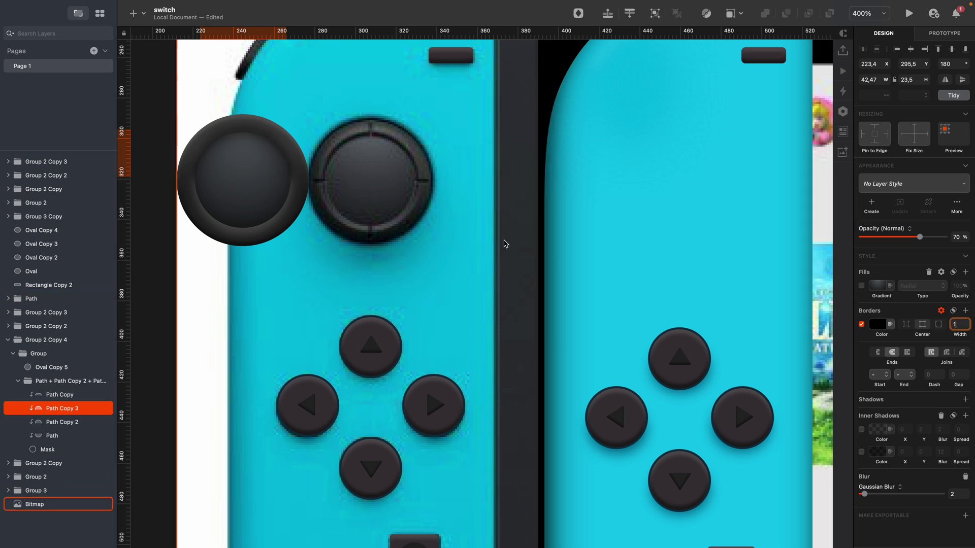
left_click(261, 225)
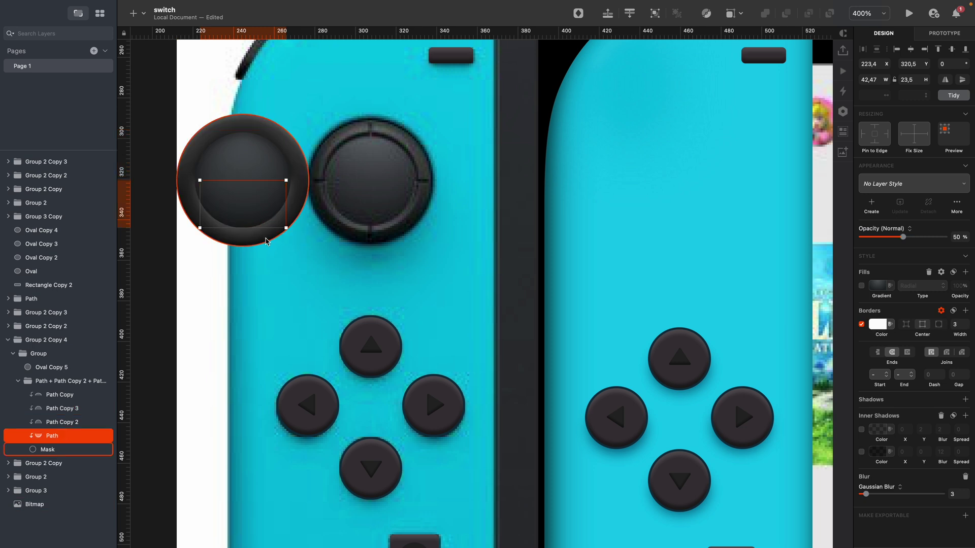
key("Down")
key("super+d")
key("Down")
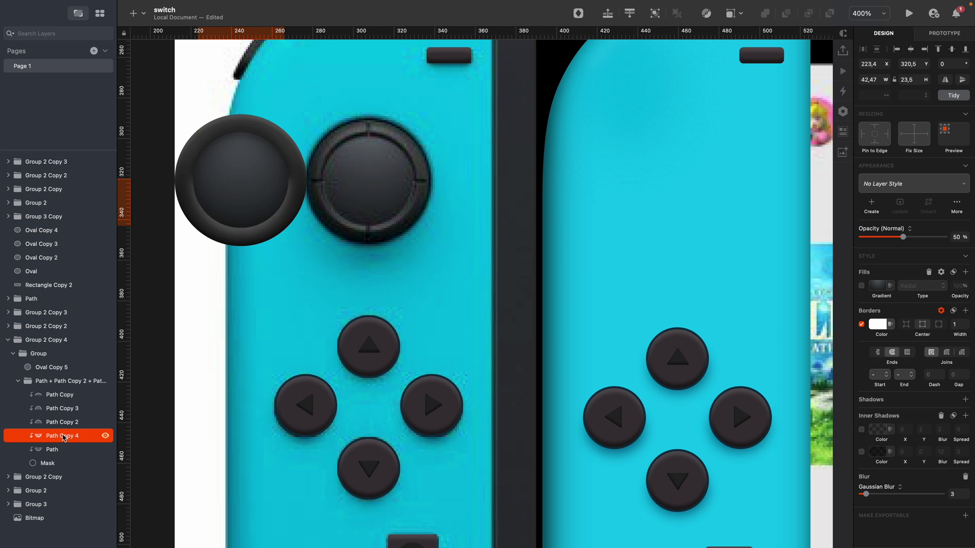
Set the Gaussian blur of the wider lower white arc, the original Path layer, to 2 and its opacity to 30%.
left_click(216, 317)
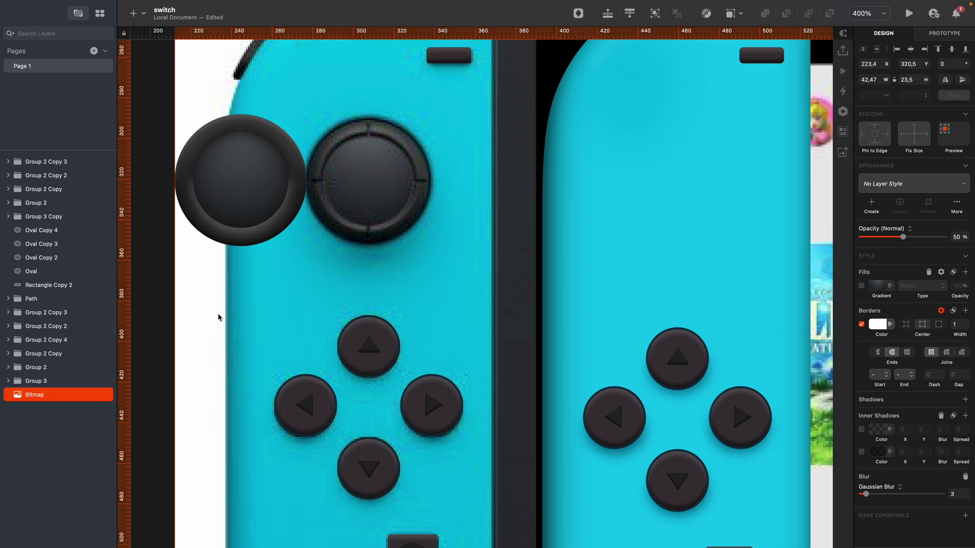
left_click(241, 232)
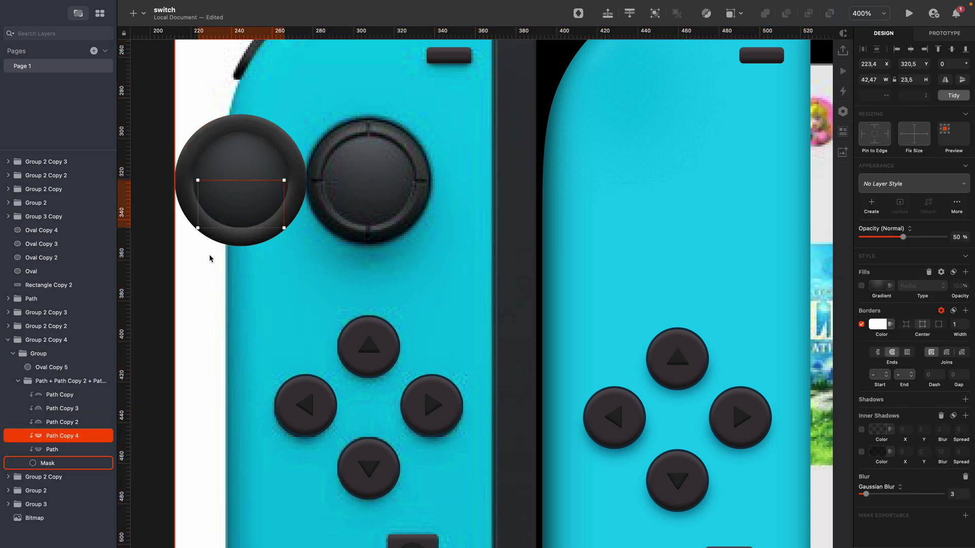
left_click(62, 450)
left_click(958, 494)
type("2")
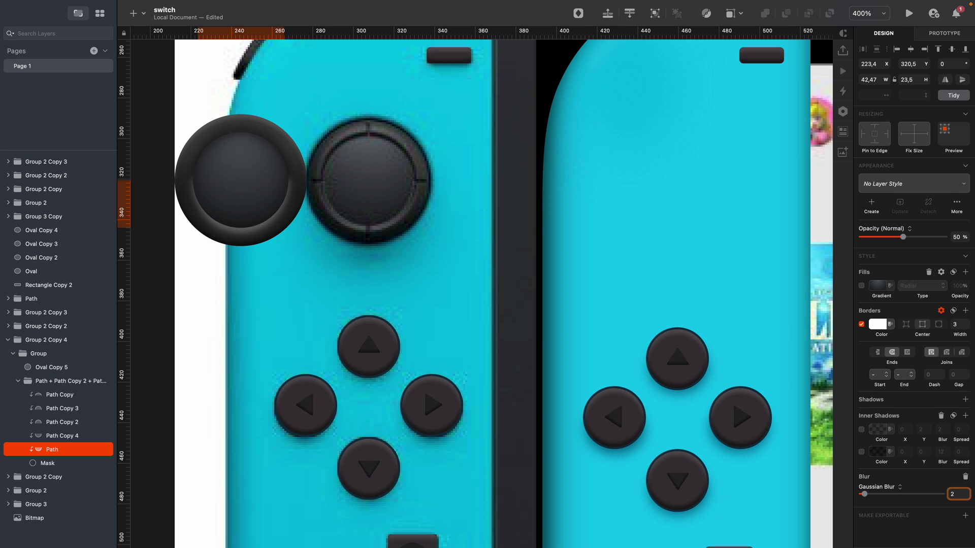
key("Escape")
key("5")
key("0")
left_click(249, 232, "super")
left_click(54, 451)
key("3")
left_click(196, 314)
key("super+minus")
Draw a borderless 1 × 7 rectangle over the reference joystick's top notch and fill it with the sampled dark colour #201E23.
key("z")
left_click(197, 242)
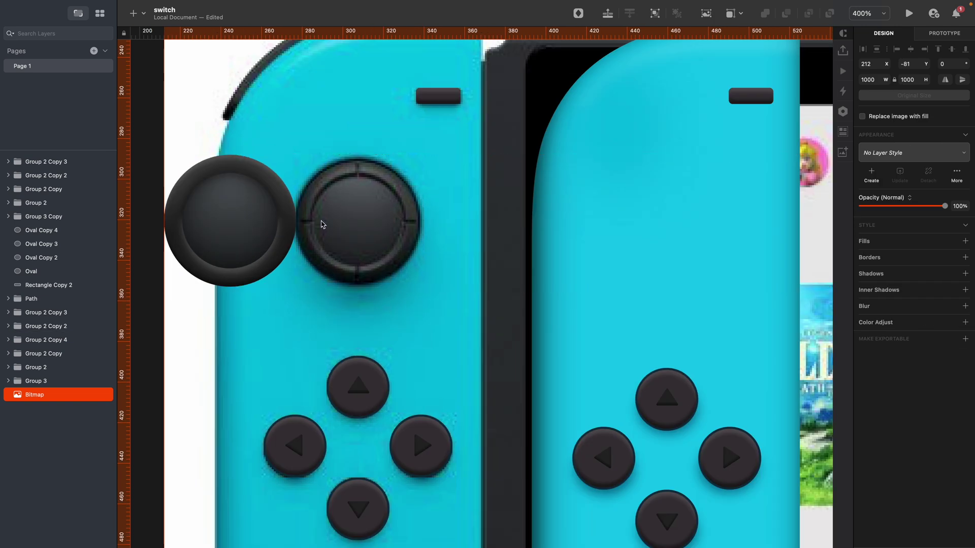
left_click(214, 176)
scroll(524, 166, "up", 3)
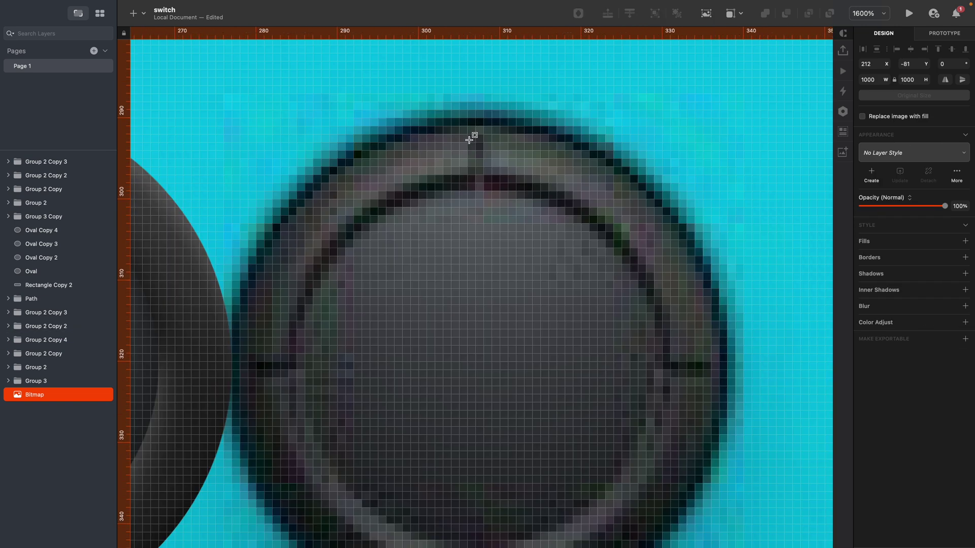
left_click_drag(469, 136, 480, 191)
left_click(861, 306)
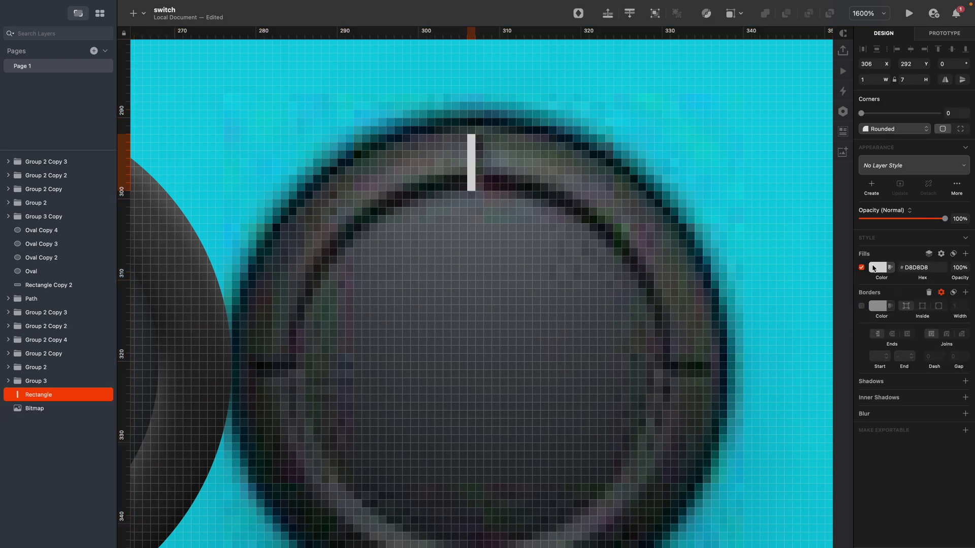
left_click(875, 272)
left_click(866, 396)
left_click(464, 184)
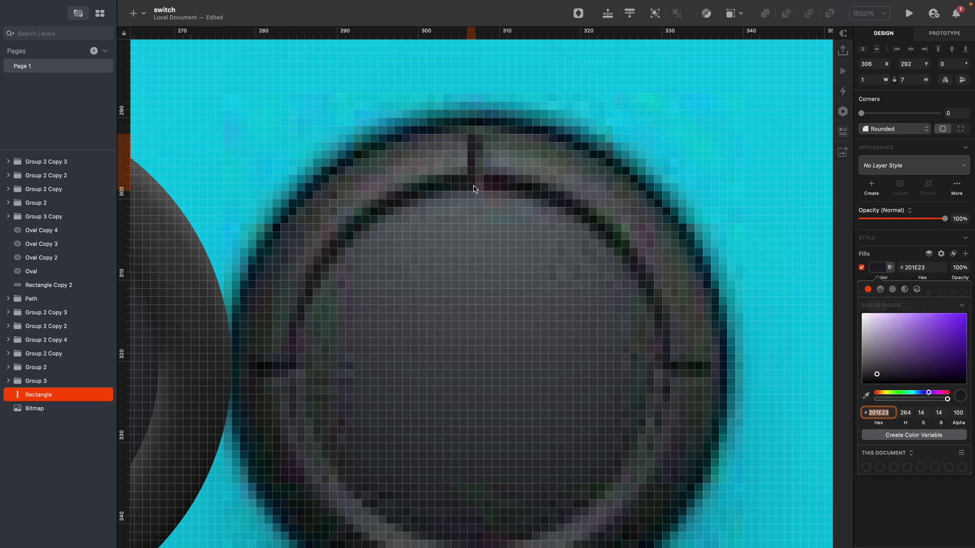
Duplicate the notch rectangle beside the original at X 307, fill the copy with sampled #2F3336, and group both rectangles.
left_click_drag(471, 187, 479, 188)
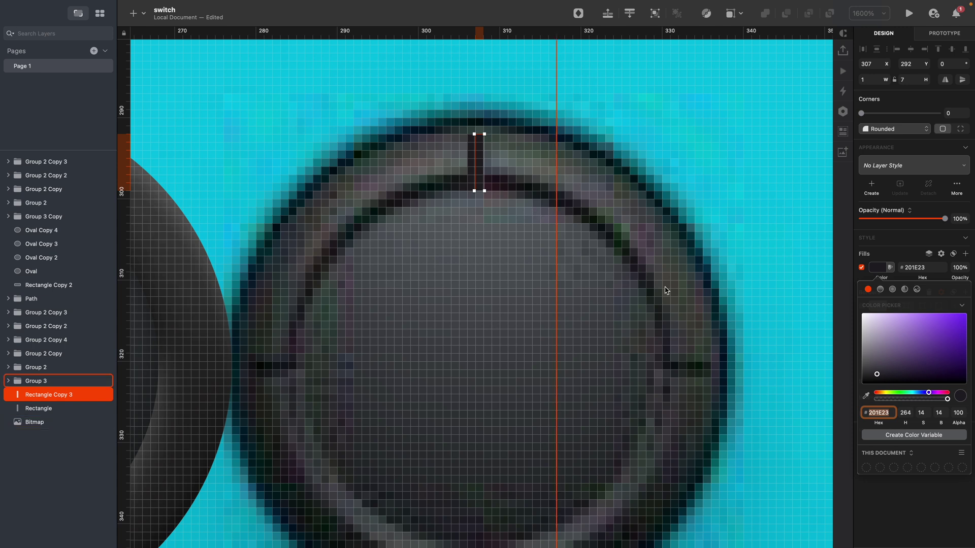
left_click(867, 396)
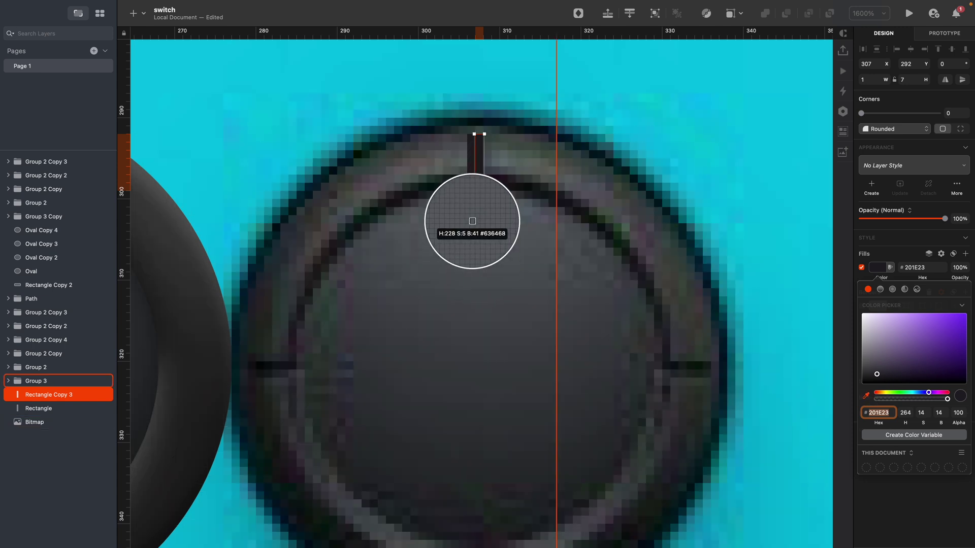
left_click(428, 442)
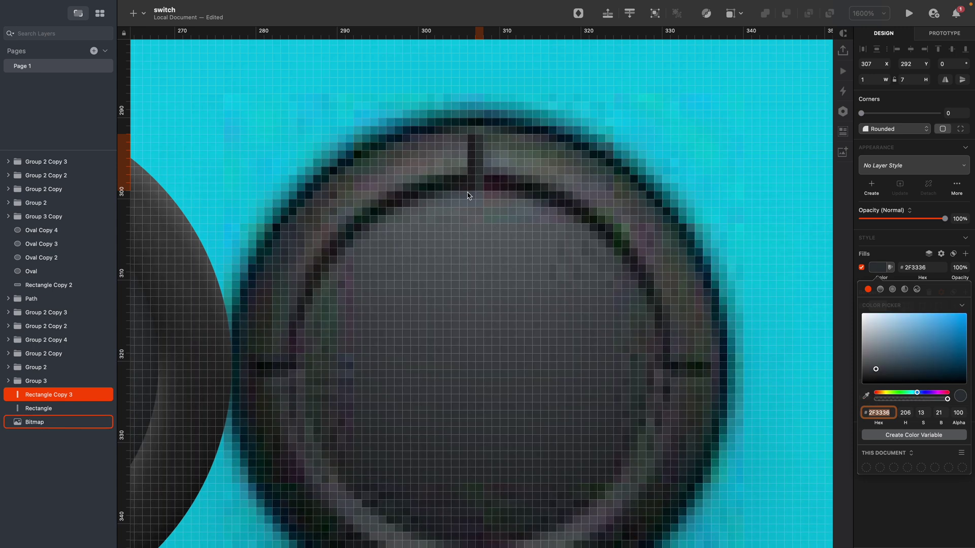
left_click(471, 175, "shift")
key("super+g")
key("super+minus")
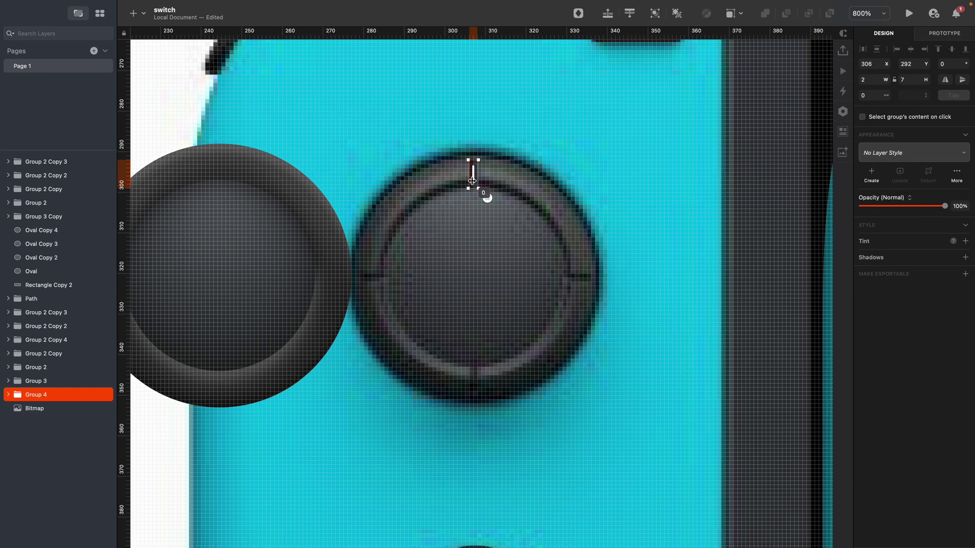
Move the notch group onto the top of the drawn joystick's ring at X 243, Y 290, in front of the joystick.
left_click(473, 182, "alt")
left_click(472, 180)
left_click_drag(472, 180, 219, 182)
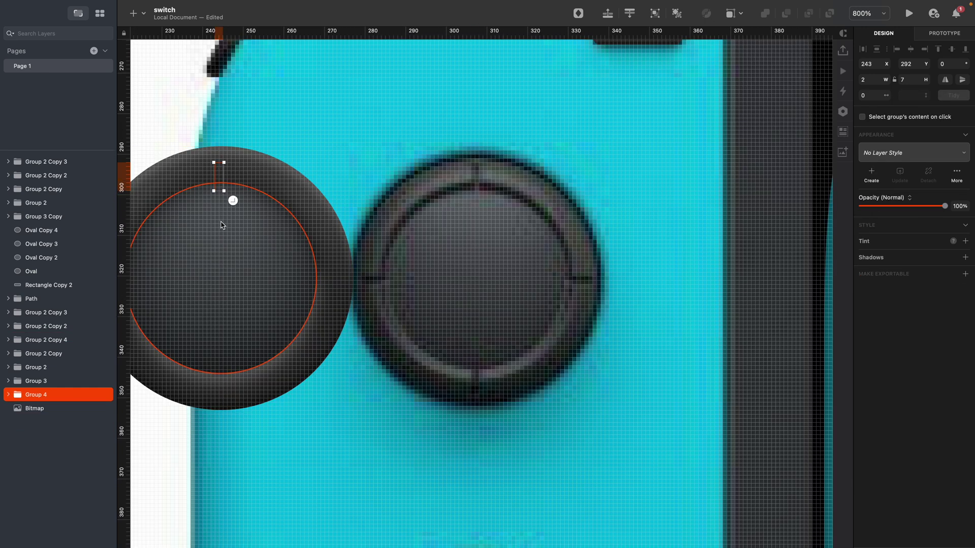
key("super+x")
key("super+z")
key("Up")
key("Up")
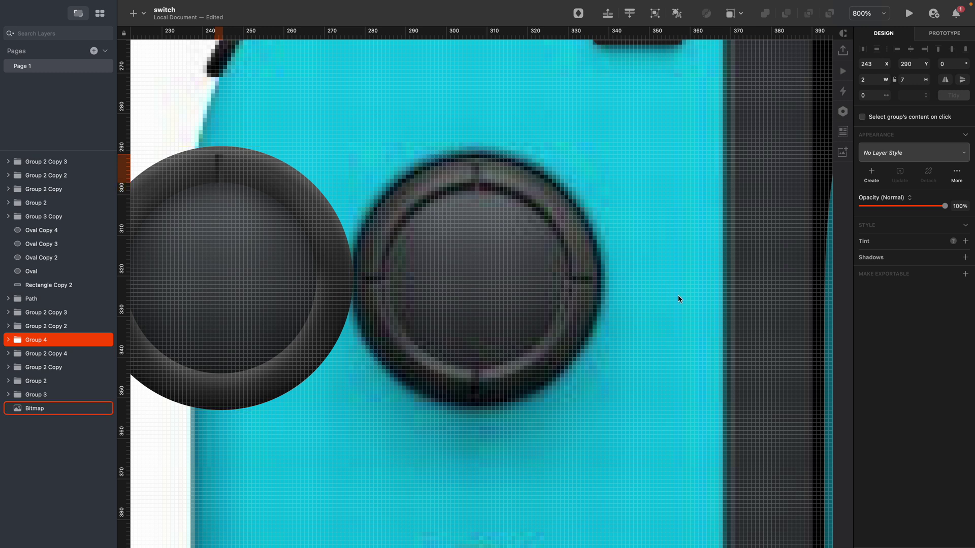
Round the outer top corners of the two notch rectangles with a radius of 10.
left_click(301, 192, "alt")
key("Escape")
left_click(213, 189)
left_click(310, 178)
left_click(307, 178)
left_click(307, 178)
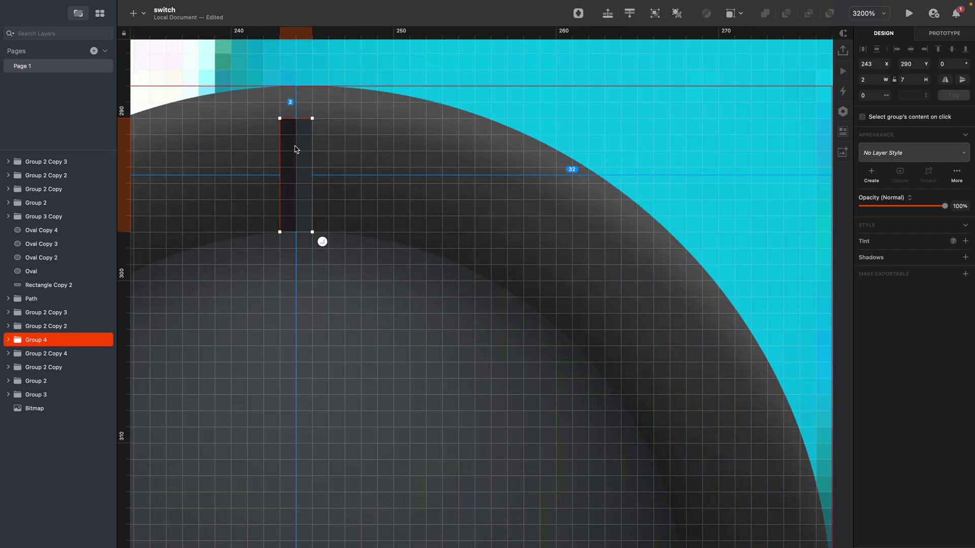
double_click(299, 148)
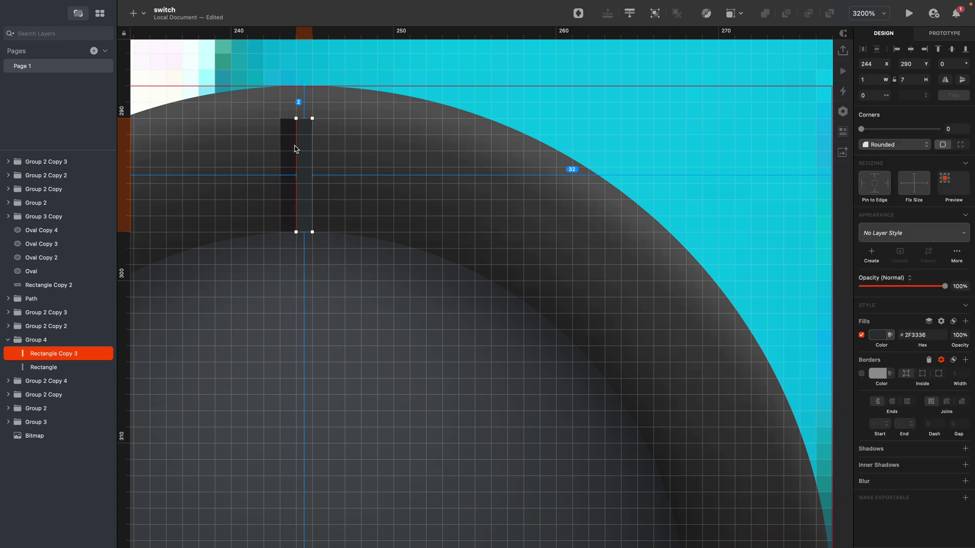
double_click(305, 127)
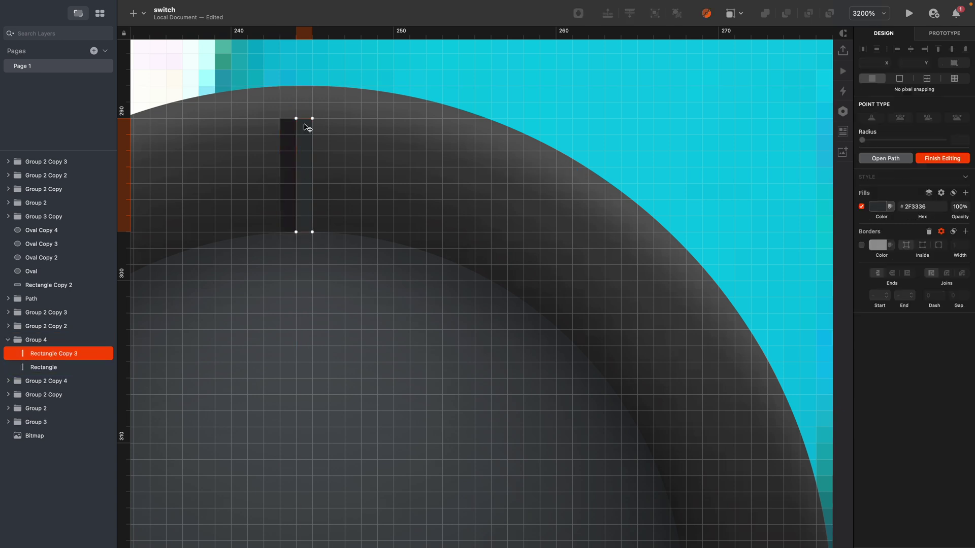
left_click_drag(307, 106, 342, 148)
left_click(957, 141)
type("10")
double_click(291, 155)
left_click_drag(272, 111, 297, 137)
left_click(945, 140)
key("Escape")
key("Escape")
Duplicate the notch group and place the copy at the bottom of the ring at Y 344, rotated 180°.
scroll(329, 281, "down", 3)
key("super+minus")
left_click(323, 266)
key("super+d")
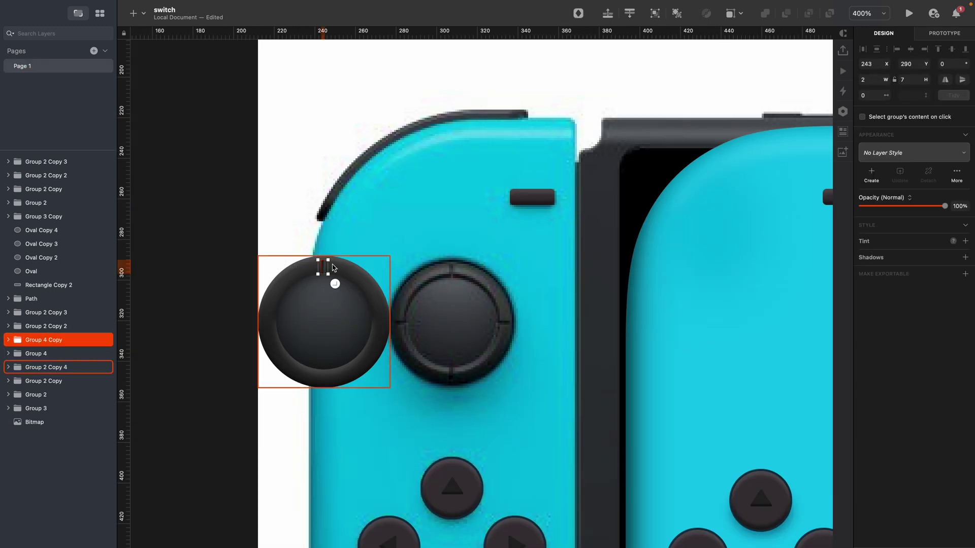
left_click_drag(328, 259, 333, 389)
scroll(333, 389, "up", 3)
scroll(326, 389, "down", 2)
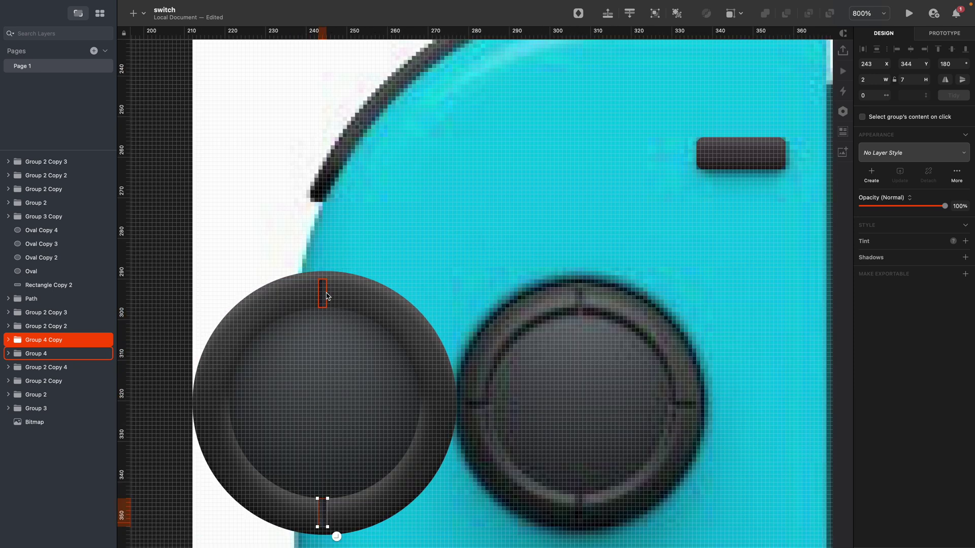
Group the top and bottom notches, then duplicate the group and rotate the copy 90° to form the side notches.
left_click(326, 282, "shift")
key("super+g")
key("super+d")
left_click_drag(329, 280, 443, 405)
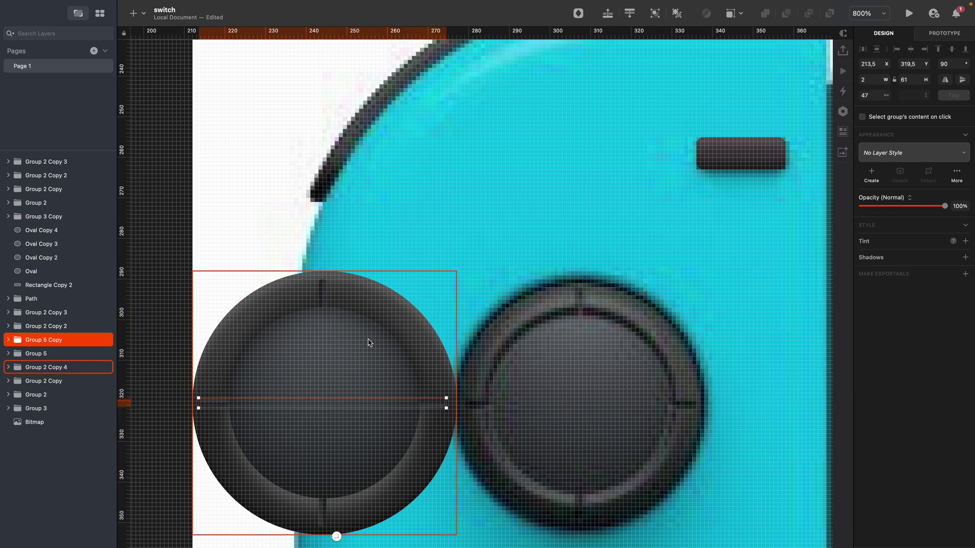
scroll(370, 342, "down", 1)
scroll(369, 343, "down", 1)
left_click(239, 361)
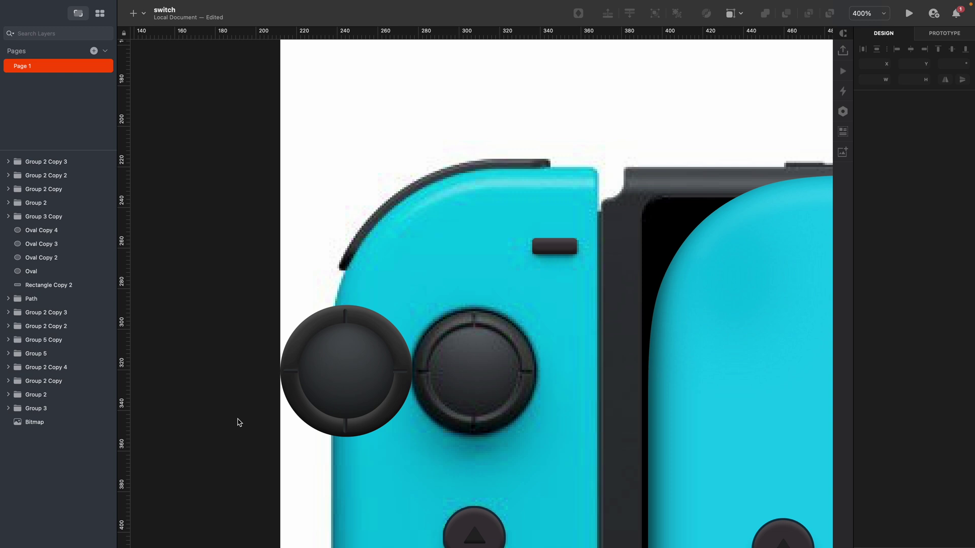
Flip the rotated side-notch group vertically.
scroll(374, 381, "up", 1)
scroll(428, 376, "up", 1)
double_click(394, 336)
key("Escape")
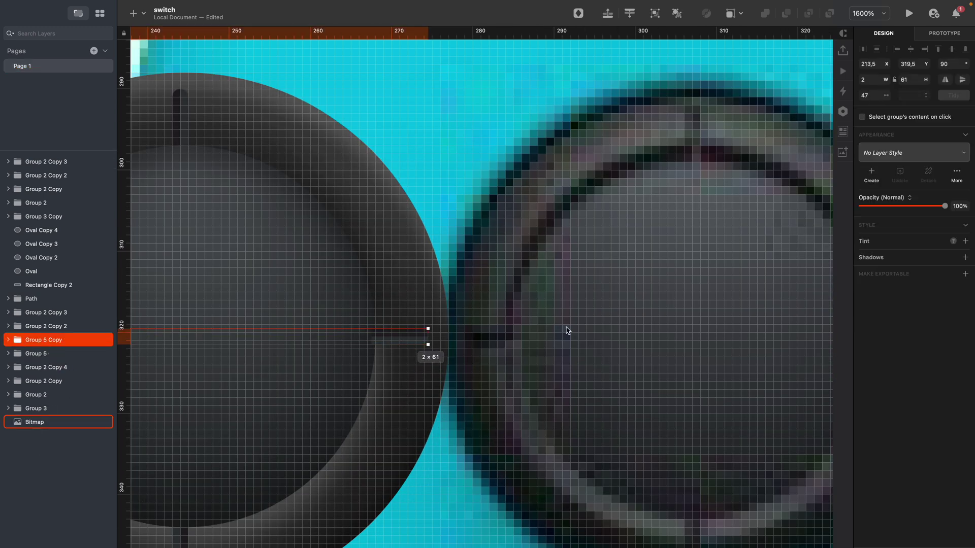
left_click(965, 84)
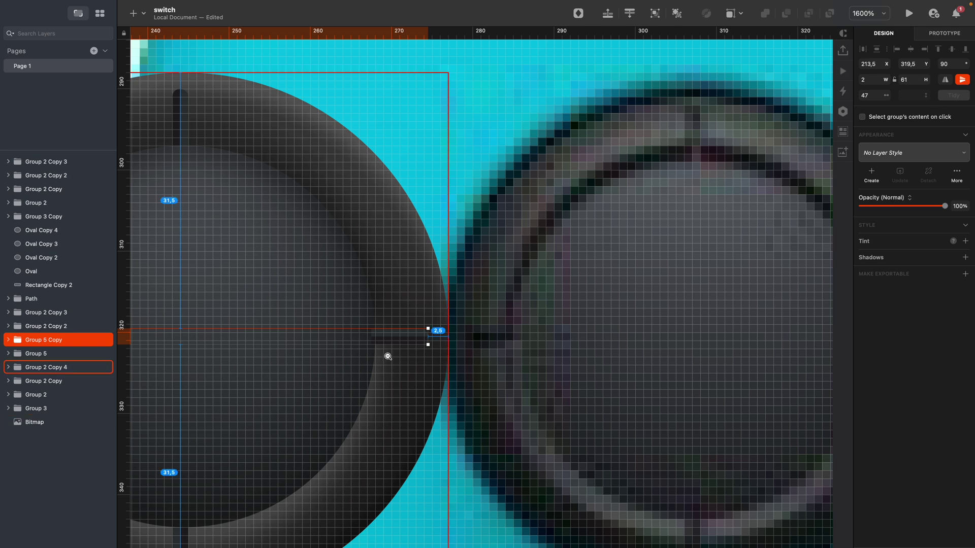
scroll(391, 355, "down", 1)
left_click(401, 419)
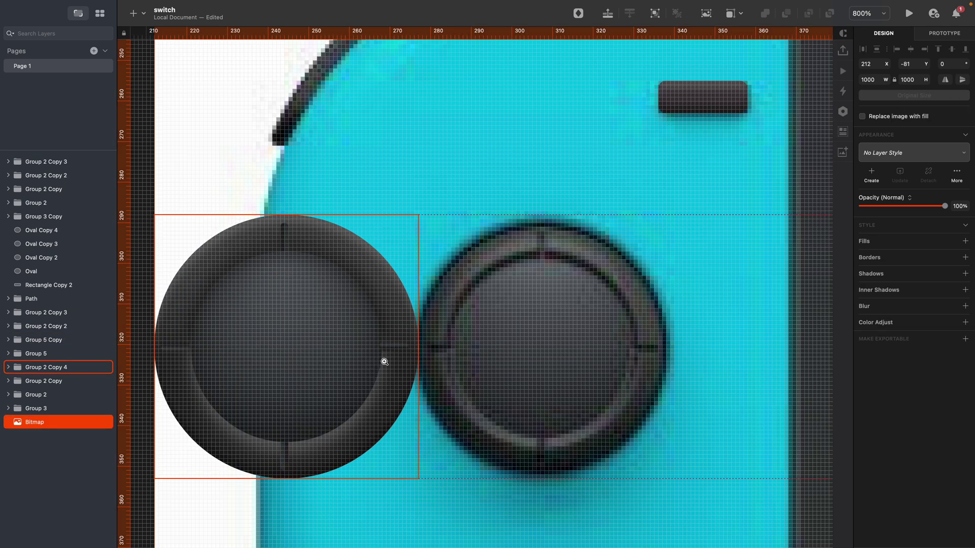
Remove the half-pixel fraction from the X position of the joystick's right notch.
scroll(384, 361, "up", 2)
left_click(395, 315)
double_click(397, 318)
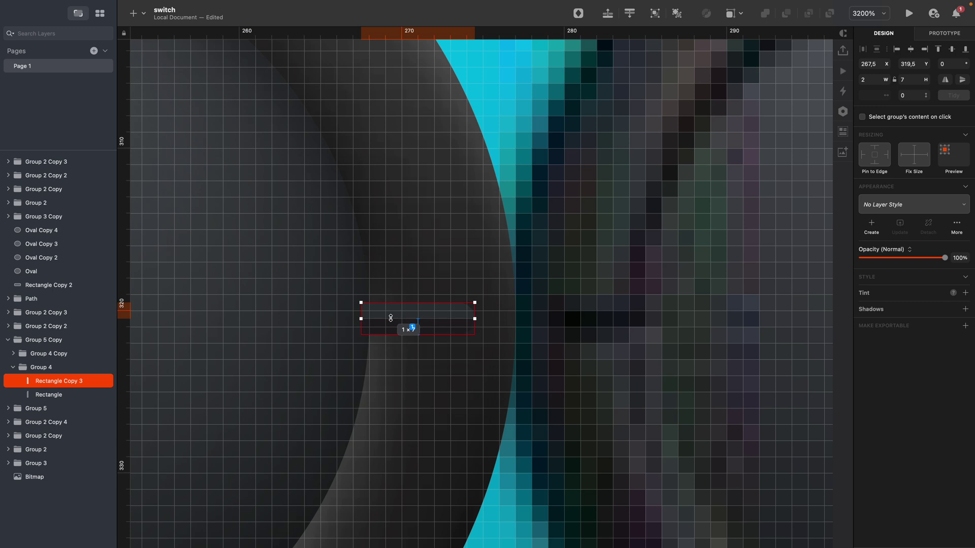
left_click(880, 64)
key("BackSpace")
key("BackSpace")
key("Return")
key("Escape")
Remove the half-pixel fraction from the X position of the joystick's left notch.
scroll(603, 240, "down", 2)
scroll(546, 361, "left", 5)
scroll(544, 333, "up", 2)
double_click(500, 309)
left_click(881, 64)
key("BackSpace")
key("BackSpace")
key("Return")
key("Escape")
Group the joystick together with its two notch groups.
scroll(540, 255, "down", 8)
key("Escape")
left_click_drag(468, 304, 543, 235)
left_click(502, 337, "shift")
key("super+g")
scroll(487, 300, "right", 2)
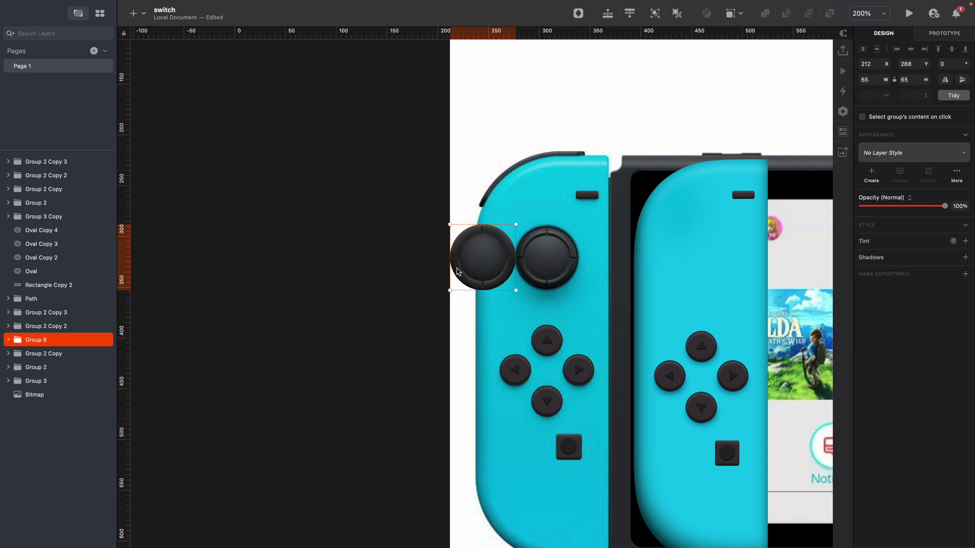
Move the complete joystick group onto the drawn blue controller above the direction buttons and bring it in front of all other layers.
left_click_drag(471, 277, 702, 257)
key("super+x")
key("super+v")
left_click(359, 322)
scroll(322, 333, "right", 3)
key("super+minus")
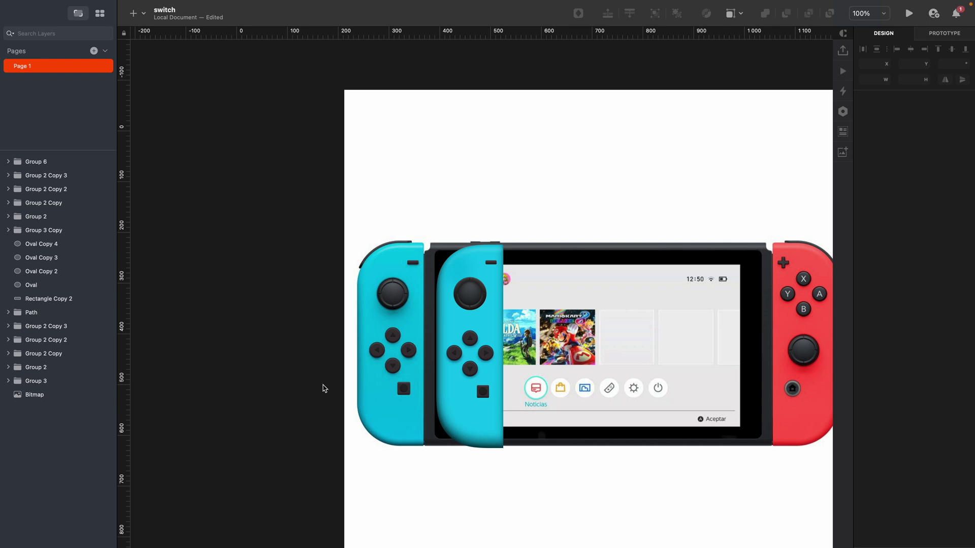
Draw a 54 × 31 oval over the joystick's lower edge, remove its border, and fill it with the sampled dark grey #3B3F41.
left_click(486, 319)
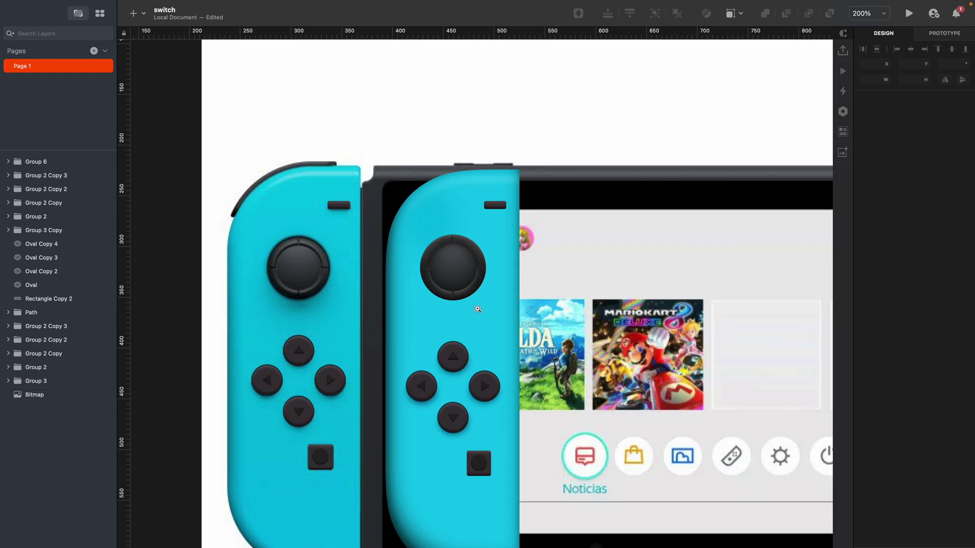
left_click(447, 301)
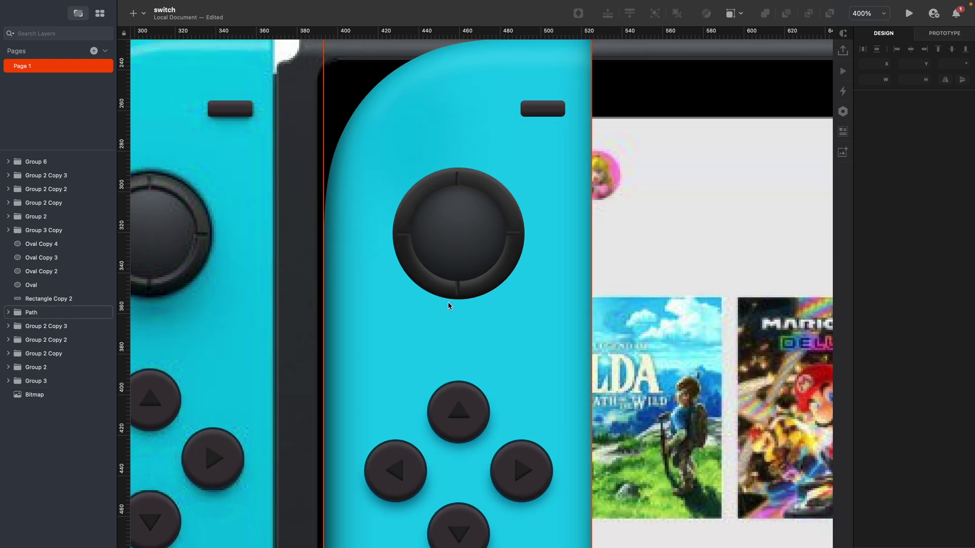
key("o")
left_click_drag(396, 262, 505, 325)
scroll(503, 334, "left", 3)
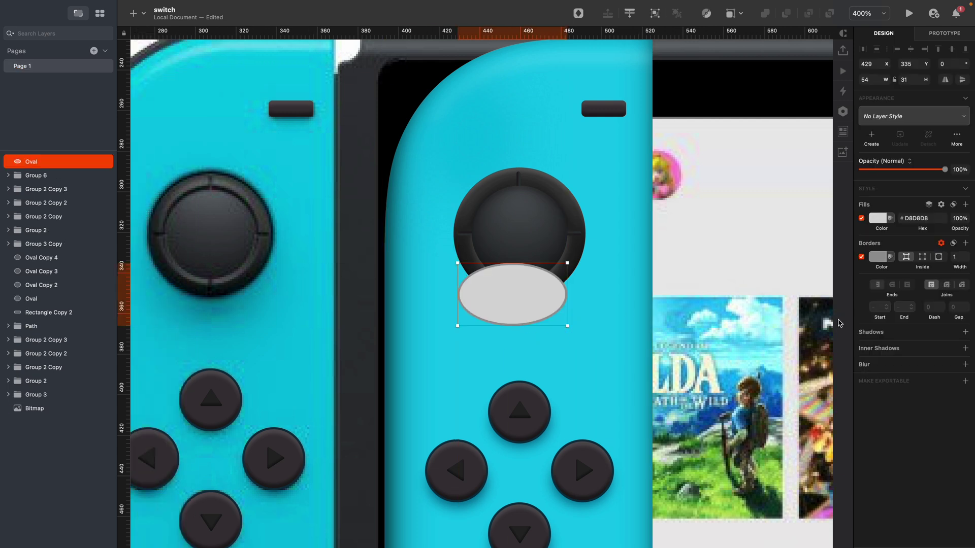
left_click(861, 256)
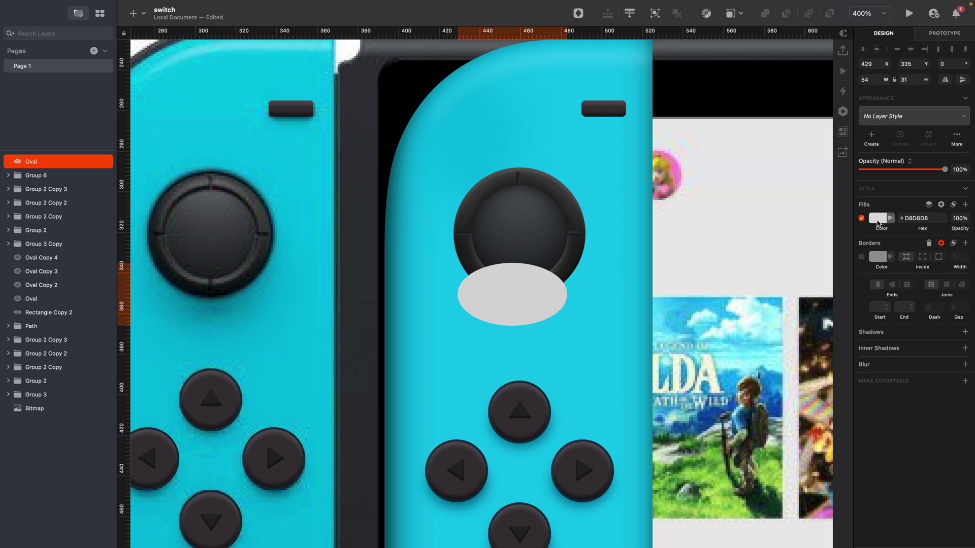
left_click(878, 218)
left_click(866, 348)
left_click(539, 233)
Place the grey oval behind the joystick but above the controller body, and position it at X 432, Y 327.
left_click(505, 314)
key("super+x")
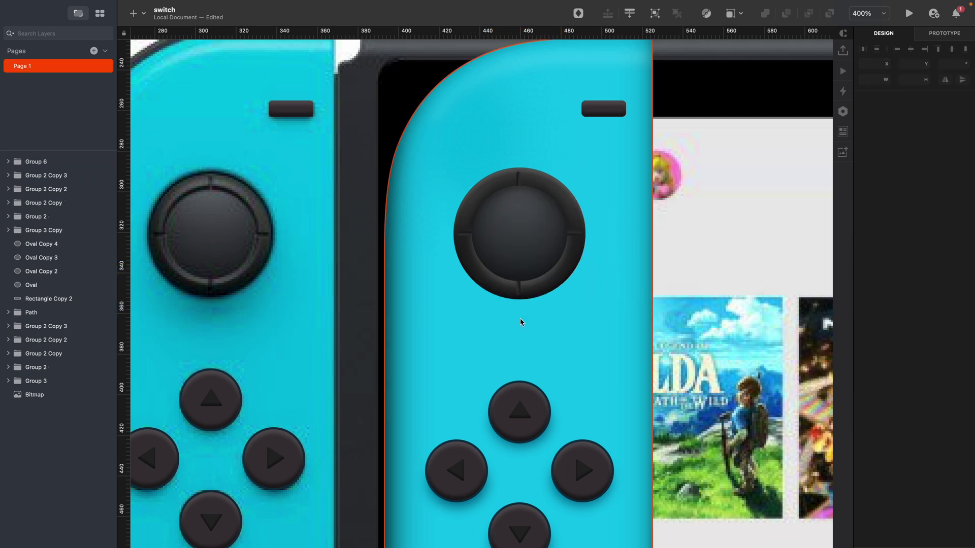
left_click(526, 318)
key("super+v")
left_click_drag(525, 319, 532, 303)
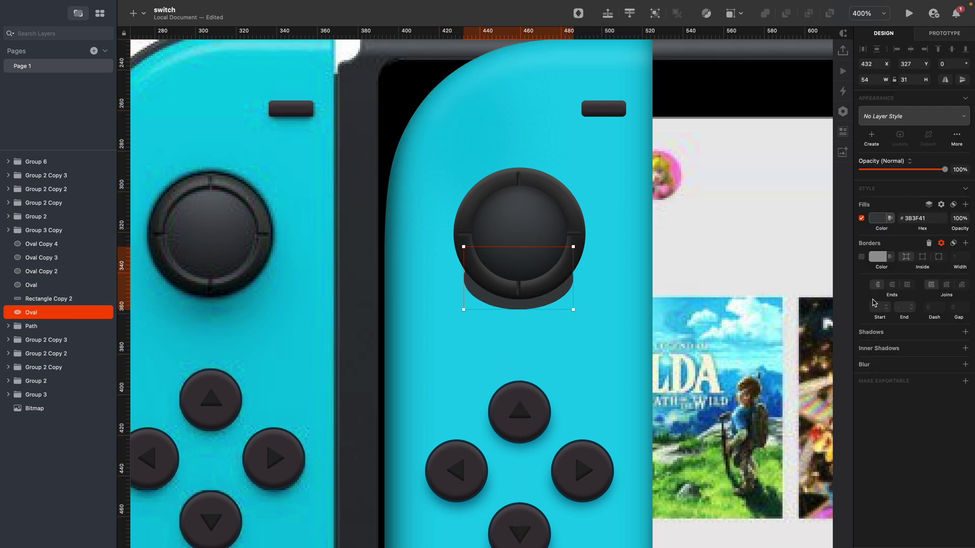
Apply a Gaussian blur of 7 to the shadow oval and stretch its top edge upward to a height of 48.
left_click(910, 366)
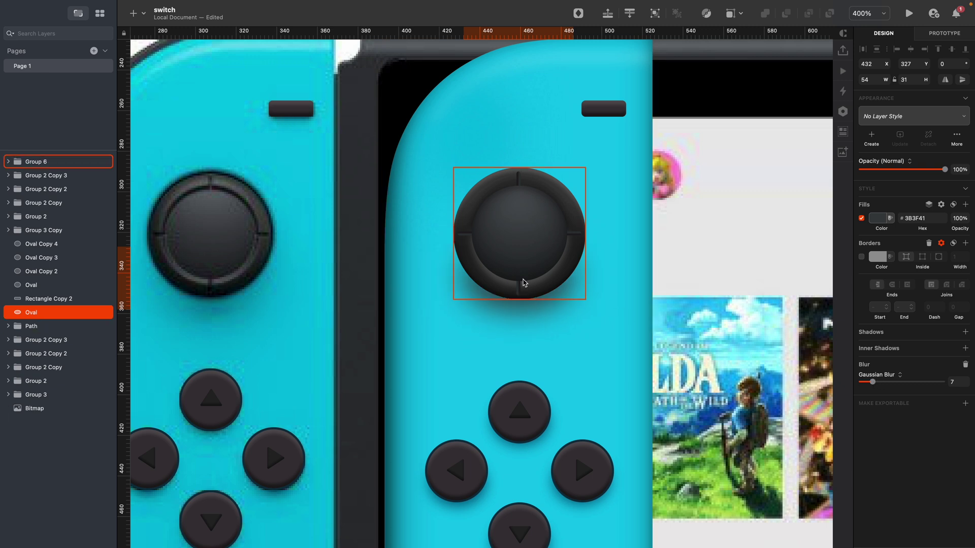
left_click_drag(519, 246, 517, 213)
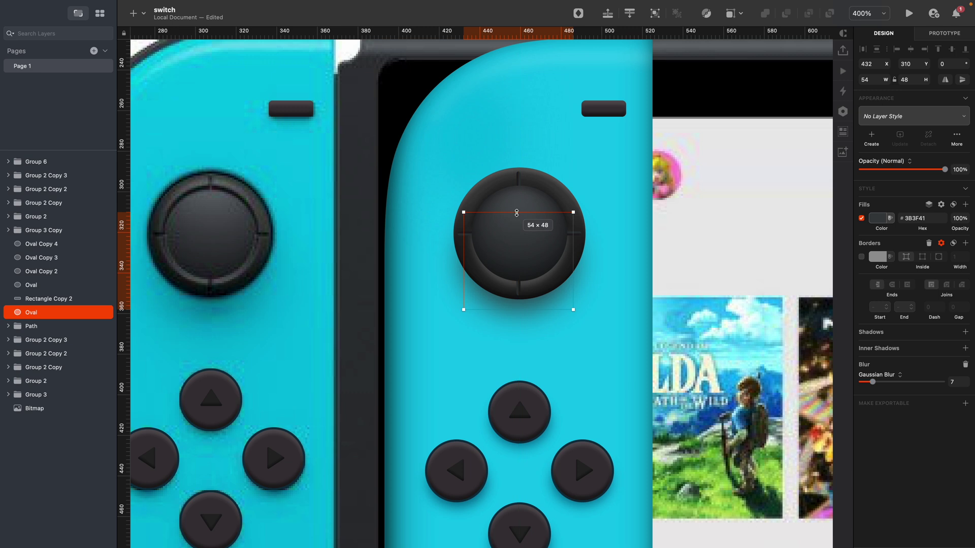
Duplicate the joystick's blurred shadow oval and reduce the copy's height to 38.
key("super+d")
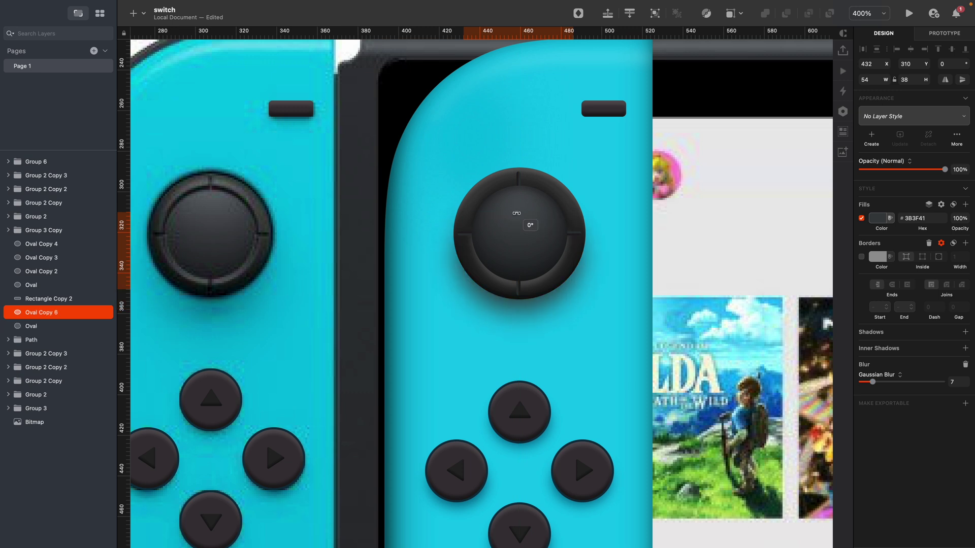
left_click_drag(516, 213, 516, 213)
key("super+0")
left_click(239, 344)
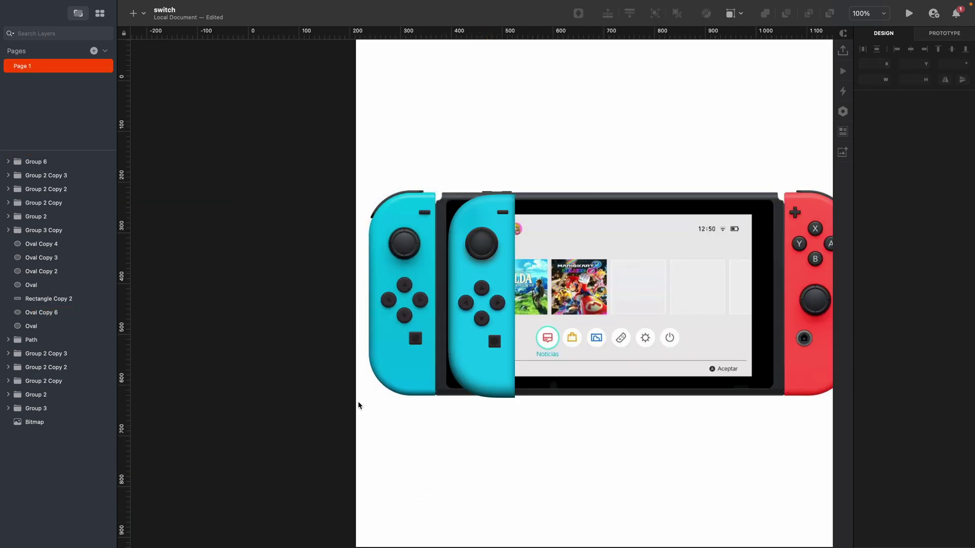
Delete the square button and the four direction button groups lying over the reference image's blue controller.
left_click(415, 343)
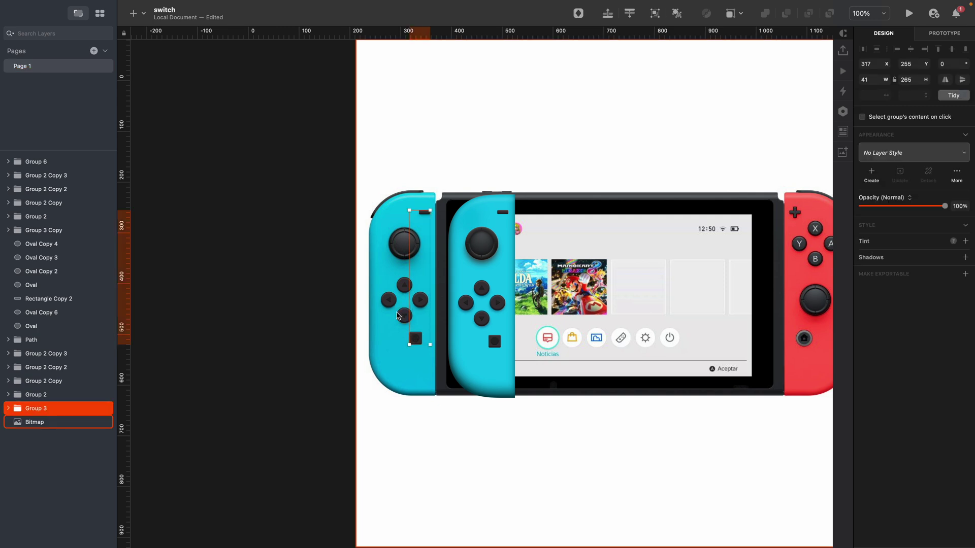
left_click(404, 315, "shift")
left_click(388, 299, "shift")
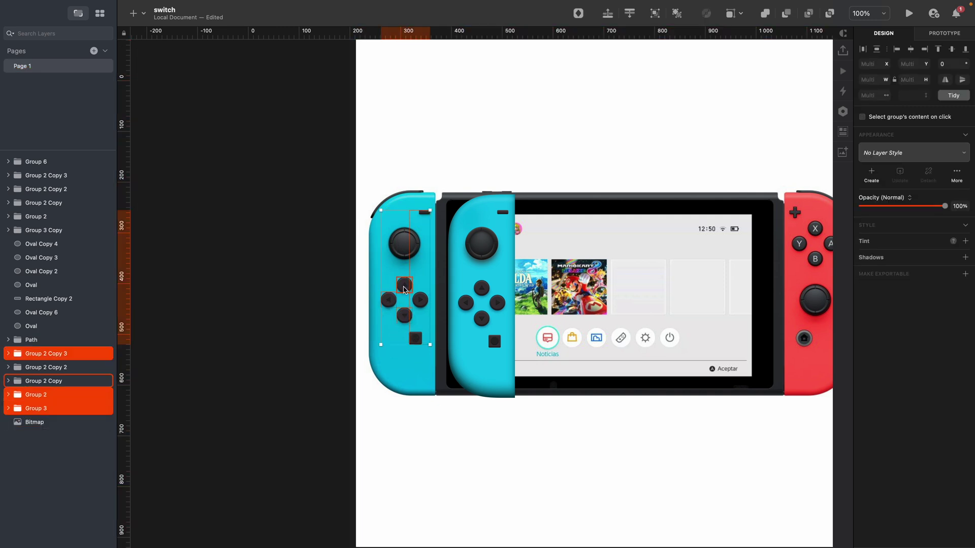
left_click(404, 286, "shift")
left_click(419, 299, "shift")
left_click(511, 484)
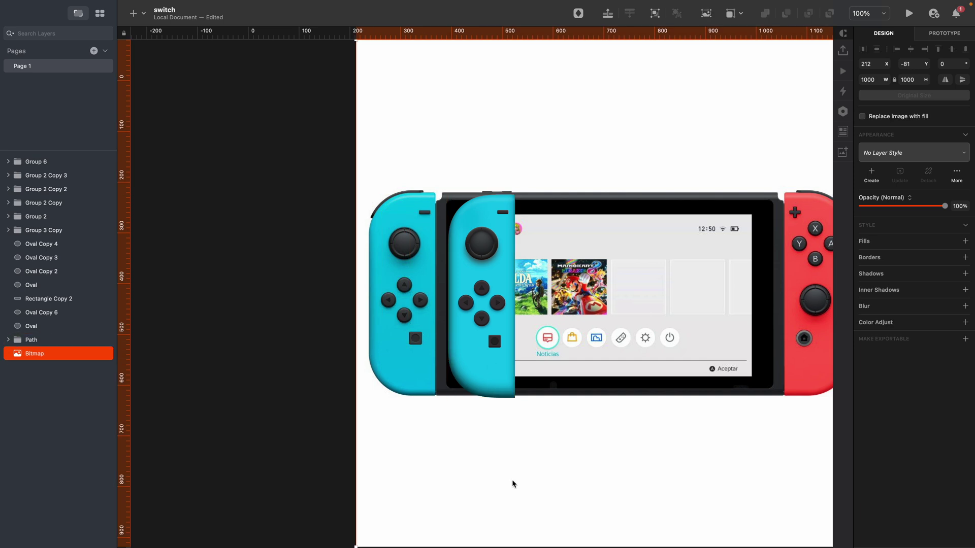
Draw a 40 × 26 oval over the upper part of the joystick cap, remove its border, and apply a Gaussian blur of 10.
key("z")
left_click(480, 238)
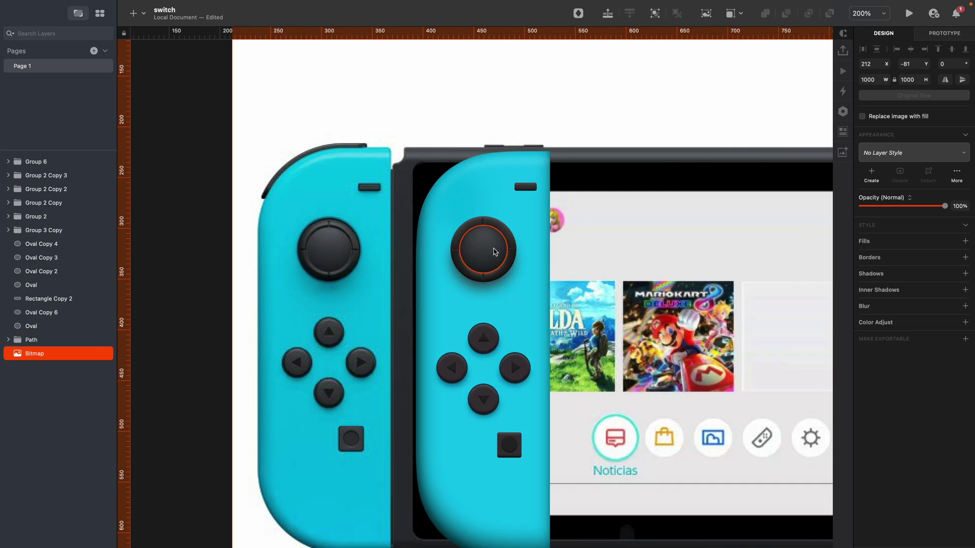
left_click(494, 249, "super")
key("o")
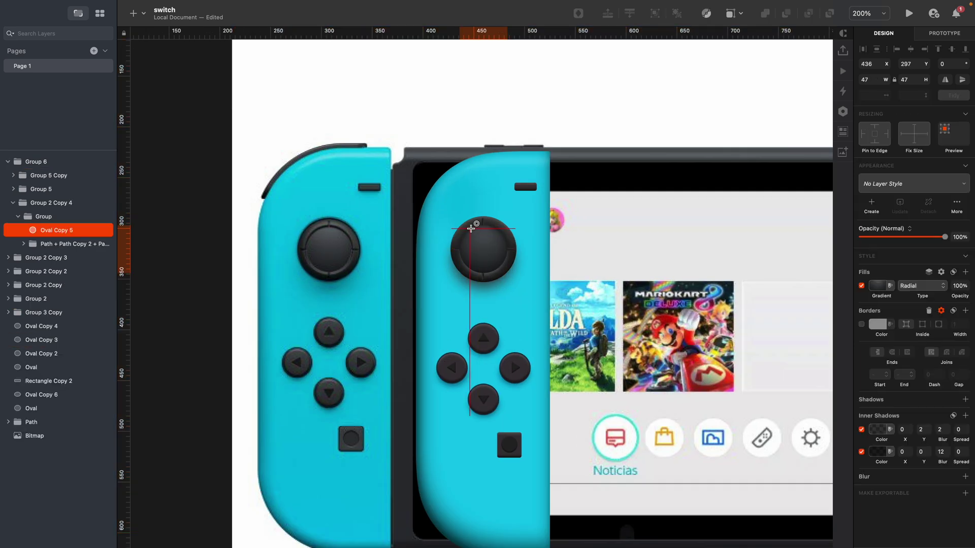
mouse_move(467, 223)
left_mouse_down()
mouse_move(507, 248)
mouse_move(484, 238)
left_mouse_up()
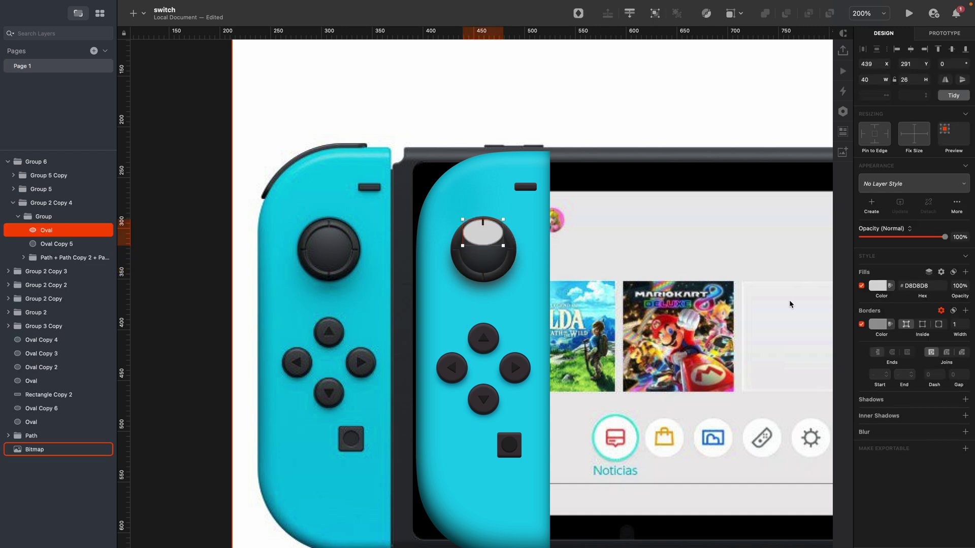
left_click(861, 324)
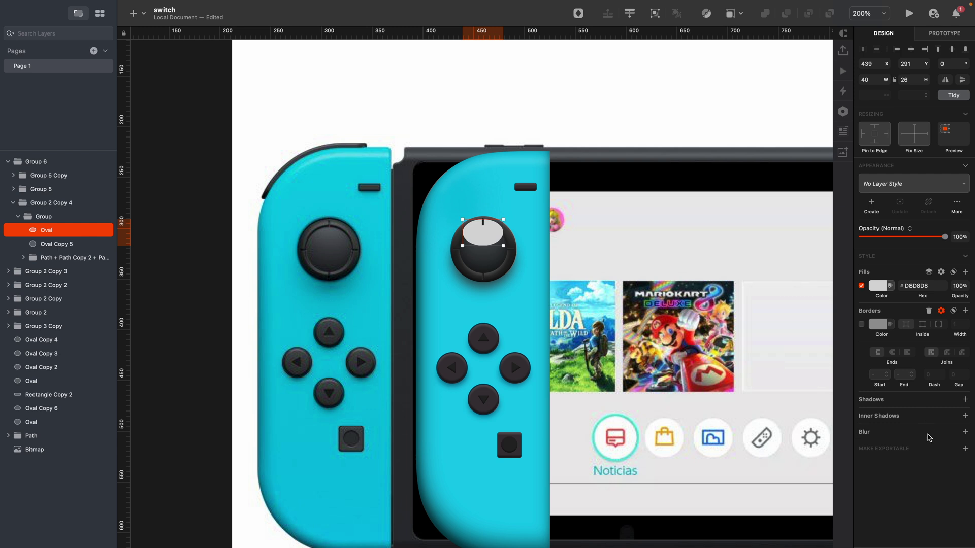
left_click(929, 439)
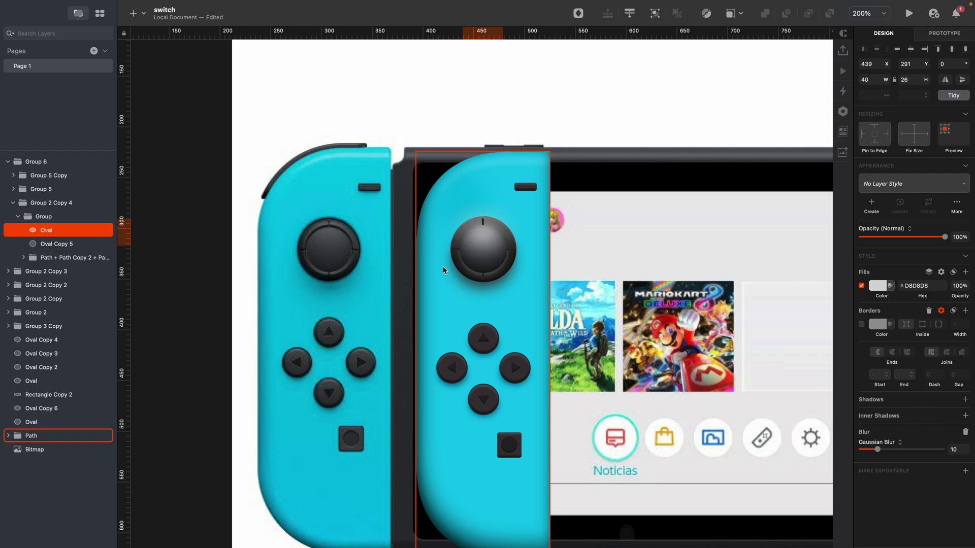
Mask the blurred highlight oval with the joystick cap and move it up to Y 284.
left_click(48, 244, "shift")
right_click(48, 244)
left_click(107, 402)
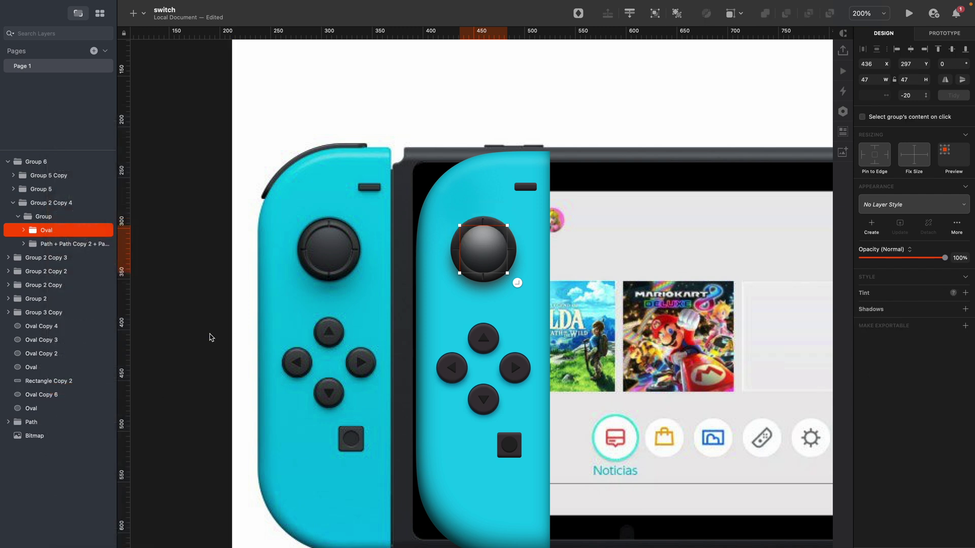
left_click(196, 337)
left_click_drag(492, 238, 492, 233)
Set the highlight oval to 33% opacity and a Gaussian blur of 8, and shift it up to Y 283.
key("4")
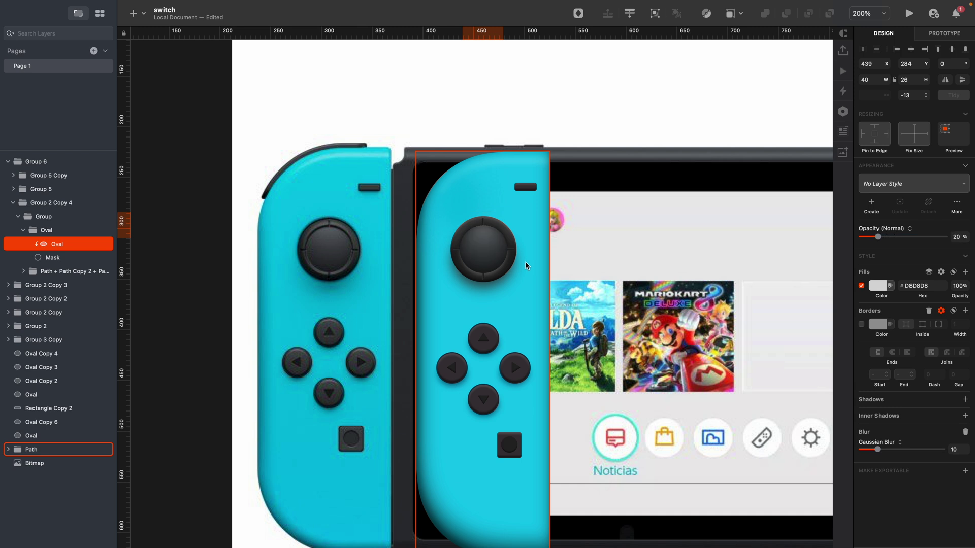
key("4")
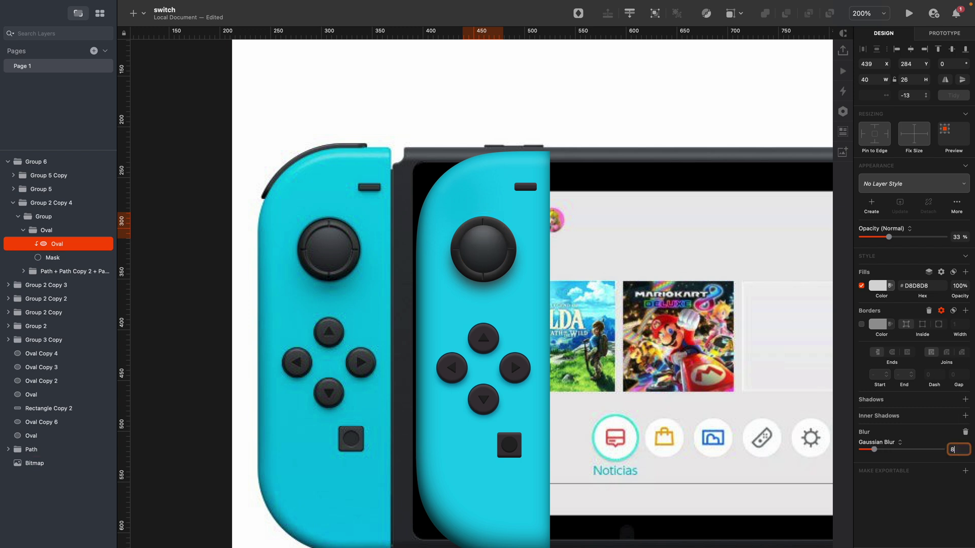
key("super+plus")
key("super+plus")
key("super+minus")
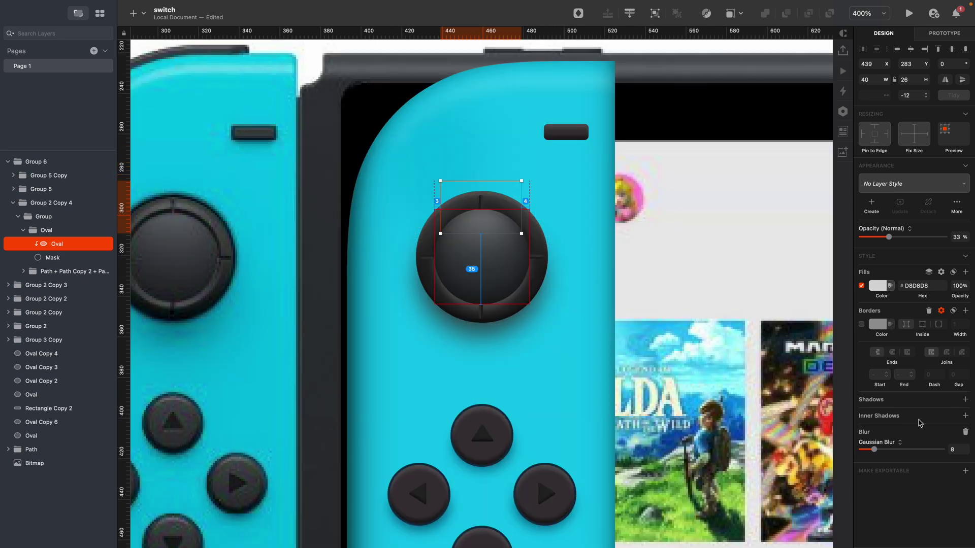
Set the joystick cap's first inner shadow to alpha 36 and its second inner shadow's blur to 8.
left_click(481, 269)
left_click(879, 430)
left_click(917, 518)
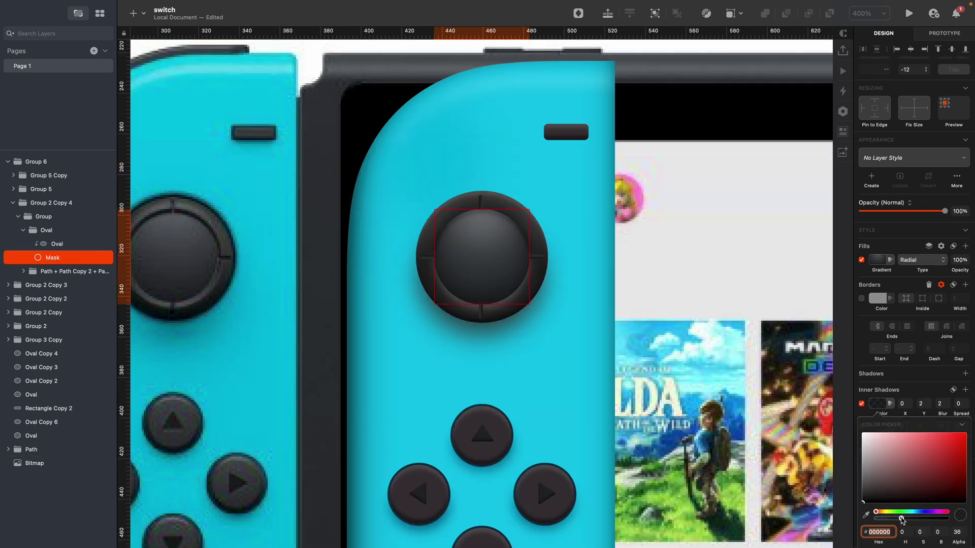
key("Escape")
key("Escape")
key("Escape")
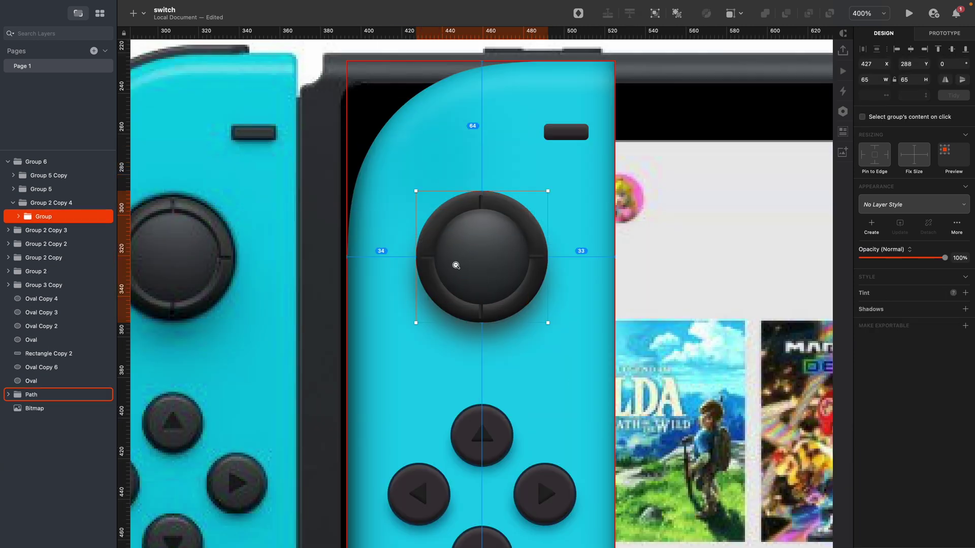
Set the opacity of the topmost white arc path in the joystick's outer ring group to 80%.
key("super+minus")
left_click(242, 329)
key("super+minus")
key("super+plus")
key("super+plus")
left_click(328, 254, "super")
left_click(341, 249, "super")
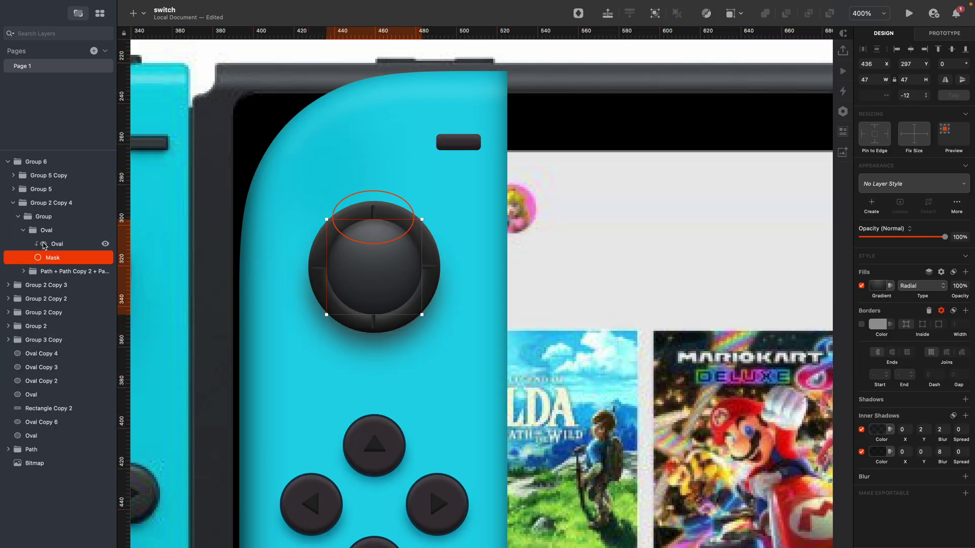
left_click(23, 271)
left_click(78, 287)
key("1")
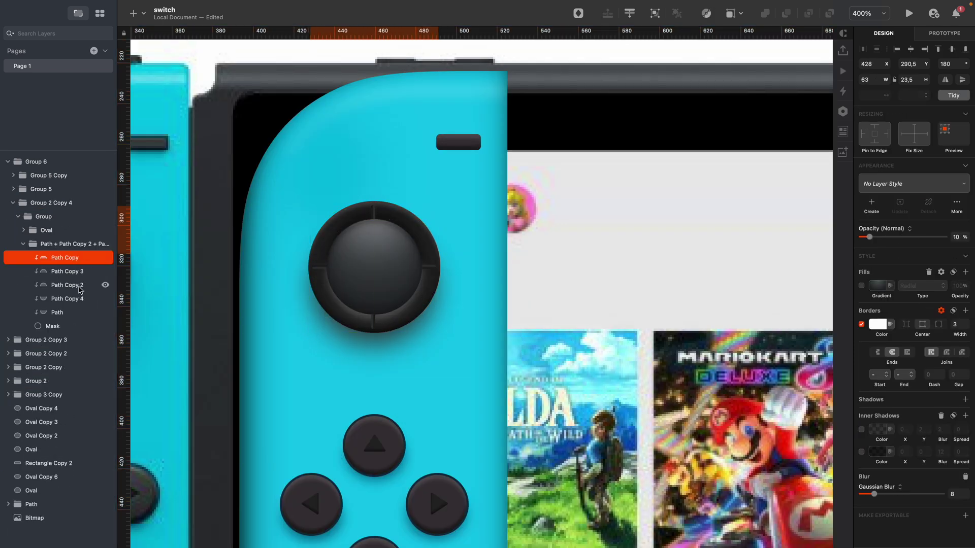
key("0")
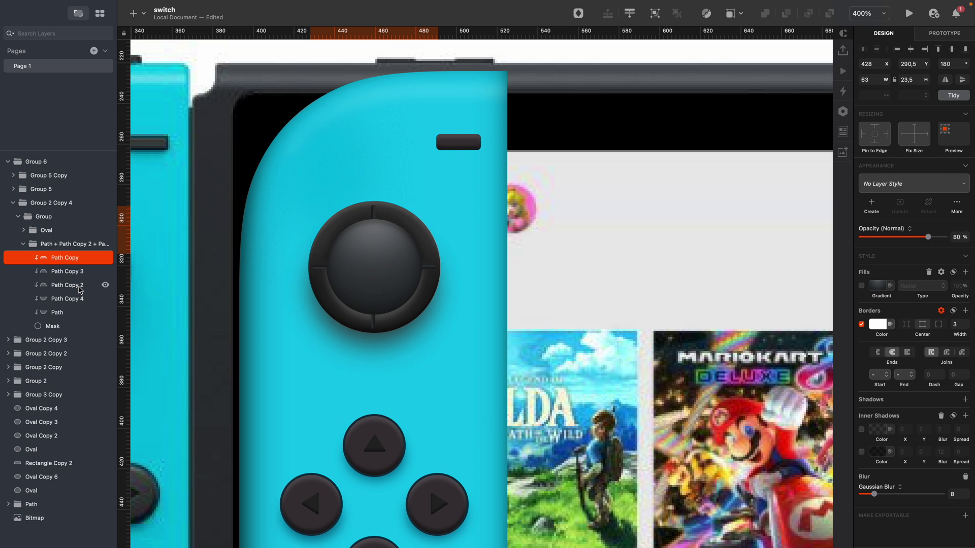
Move all drawn blue controller layers together onto the reference image's left controller, leaving the bitmap in place.
left_click(251, 342)
scroll(310, 208, "down", 5)
left_click(361, 139)
left_click(330, 215)
left_click(398, 399)
key("super+a")
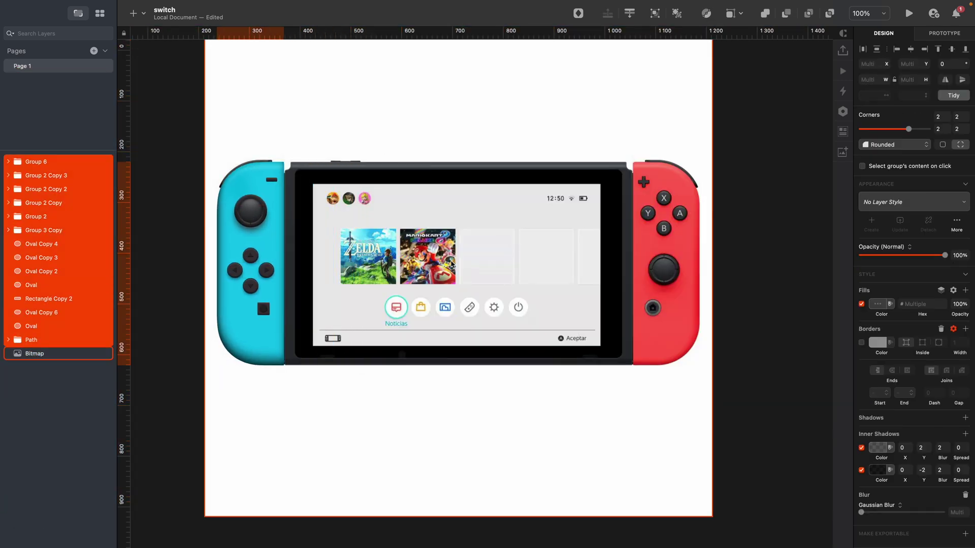
left_click(157, 376)
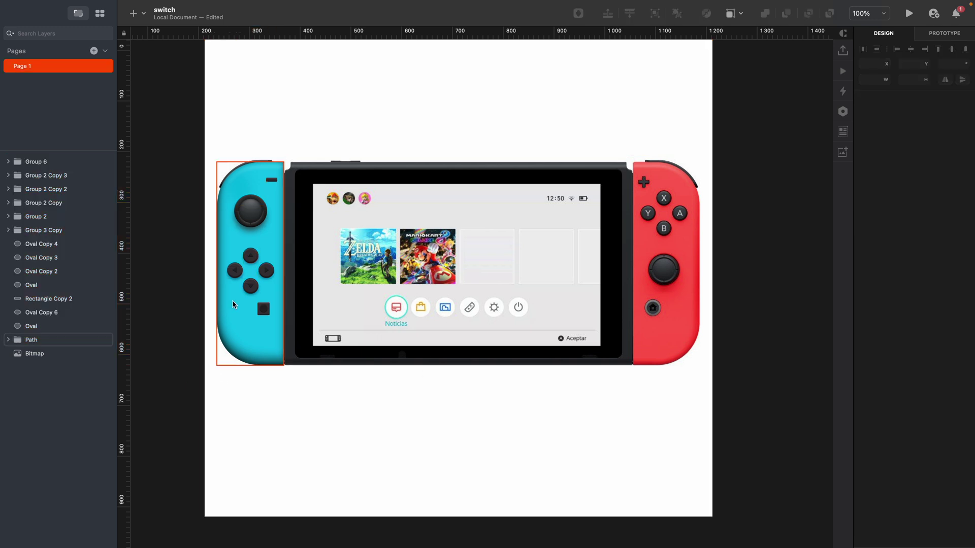
Duplicate the blue controller body, place the copy over the screen at X 537, Y 220, and flip it horizontally.
left_click(245, 335)
key("super+d")
left_click_drag(245, 334, 397, 353)
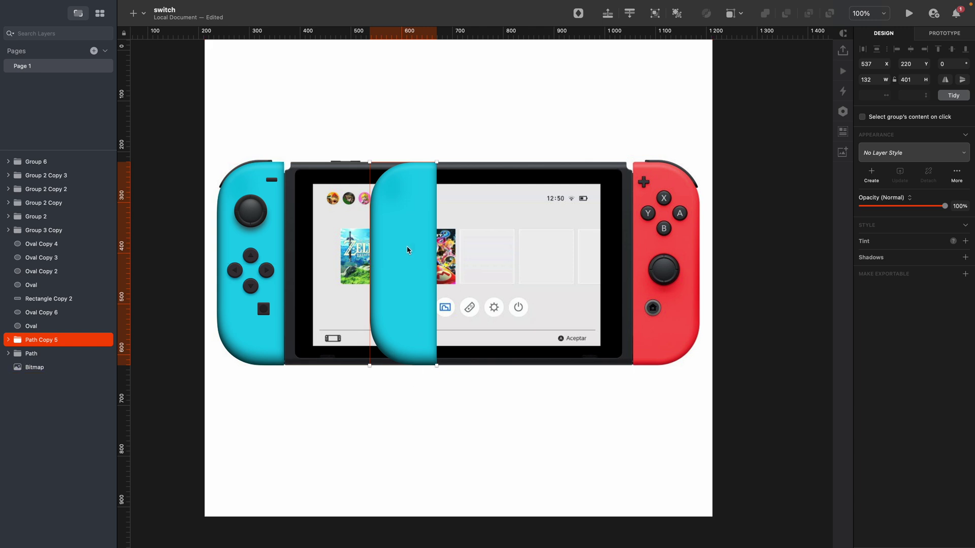
left_click(945, 78)
Fill the flipped controller body's base shape with the red #FF5D51 sampled from the reference's right controller.
double_click(383, 264)
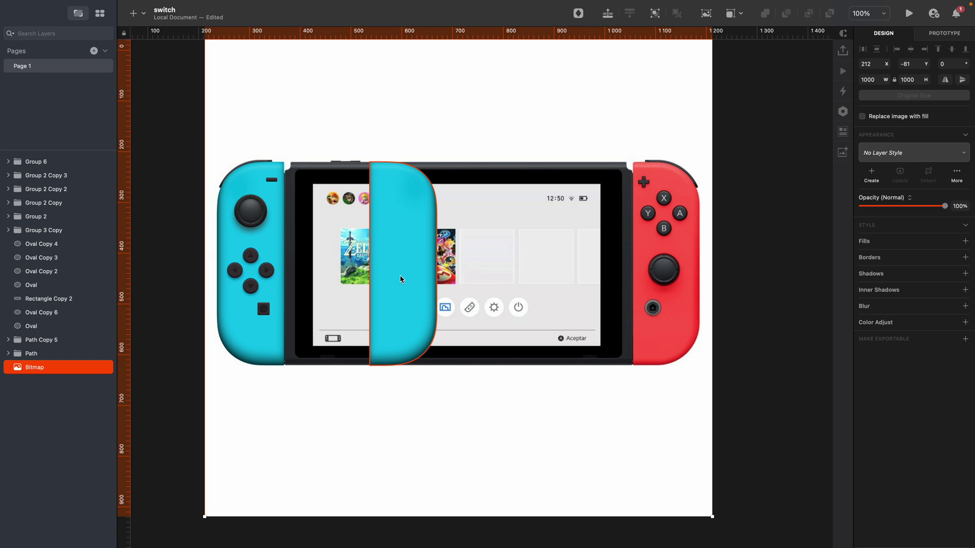
left_click(876, 334)
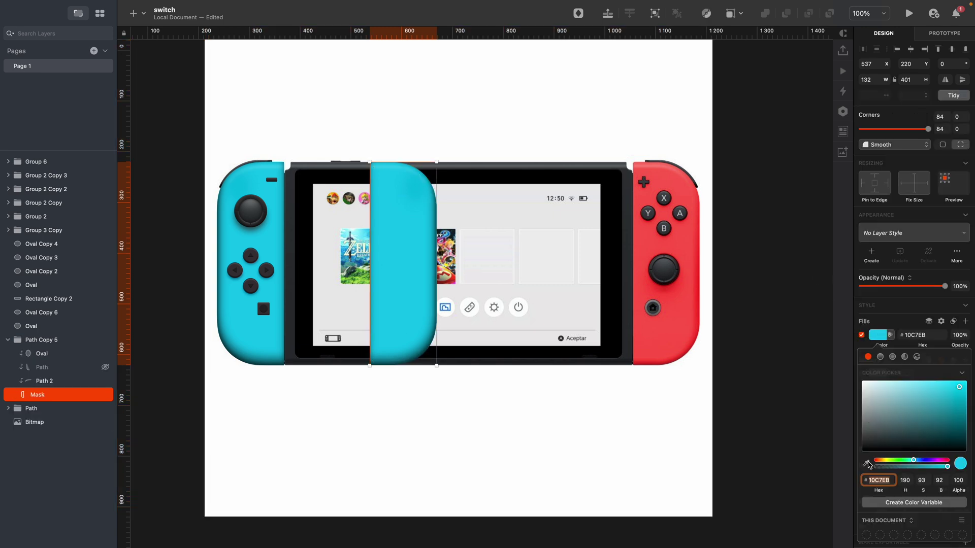
key("ctrl+c")
left_click(666, 345)
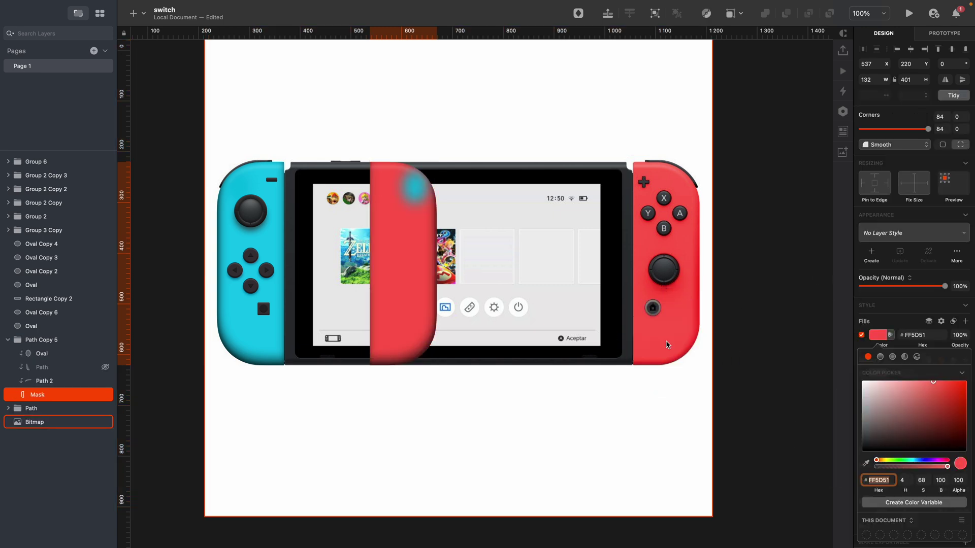
Recolour the blurred blue oval near the flipped body's upper corner with red sampled from that body.
left_click(381, 377)
double_click(415, 185)
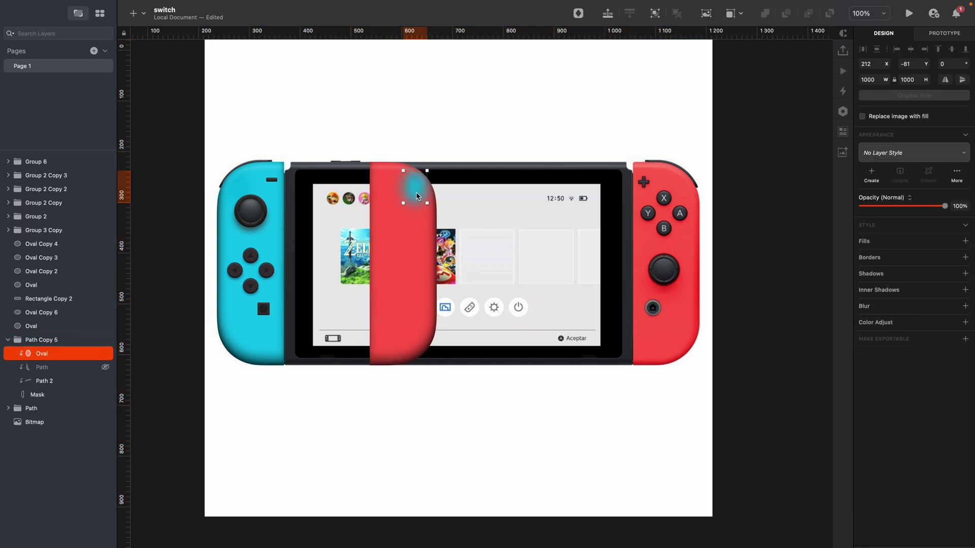
left_click(873, 287)
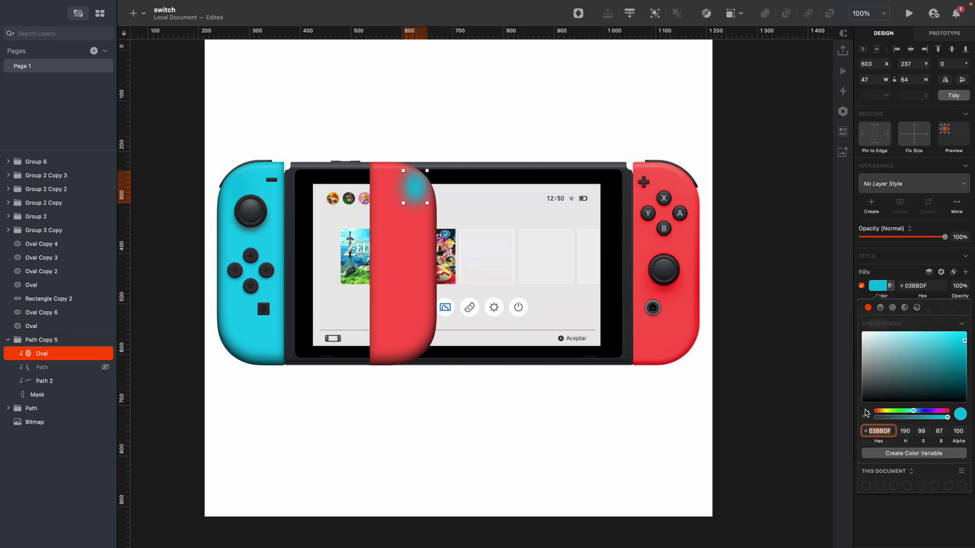
left_click(865, 413)
left_click(393, 294)
left_click(400, 420)
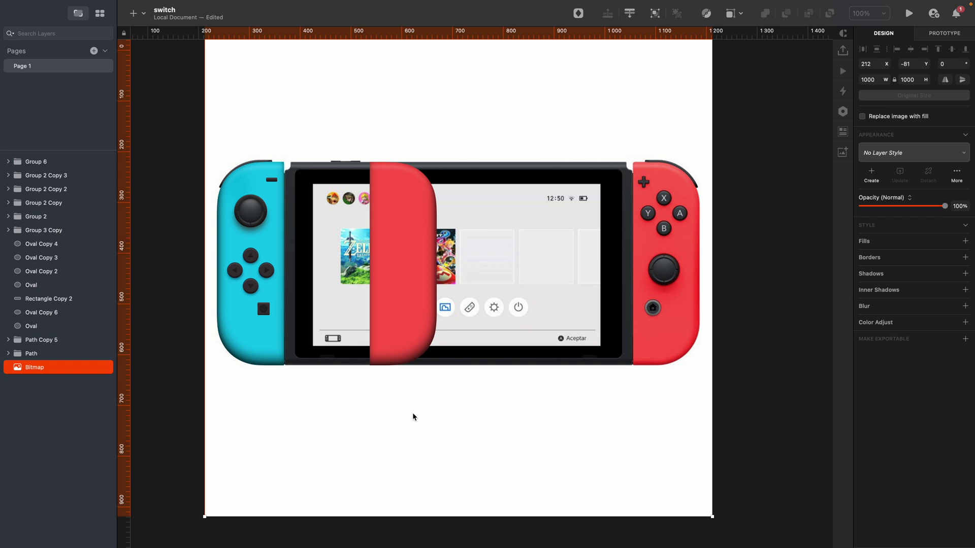
Duplicate the left controller's joystick together with its four direction buttons.
left_click(252, 213)
left_click(236, 270, "shift")
left_click(255, 256, "shift")
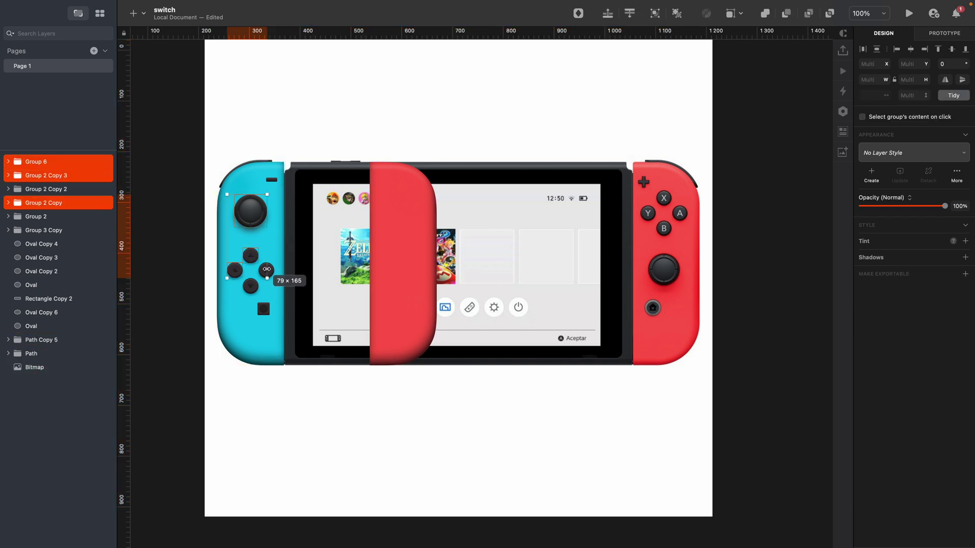
left_click(265, 274, "shift")
left_click(254, 288, "shift")
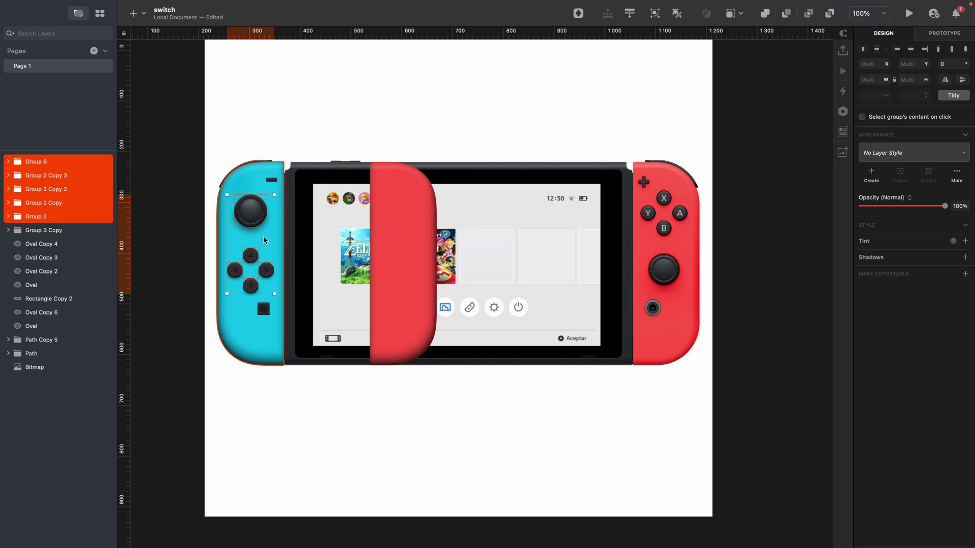
left_click(390, 263)
key("super+v")
Undo moving the joystick alone, and move the joystick and four direction buttons together onto the reference's right controller.
left_click_drag(243, 207, 364, 212)
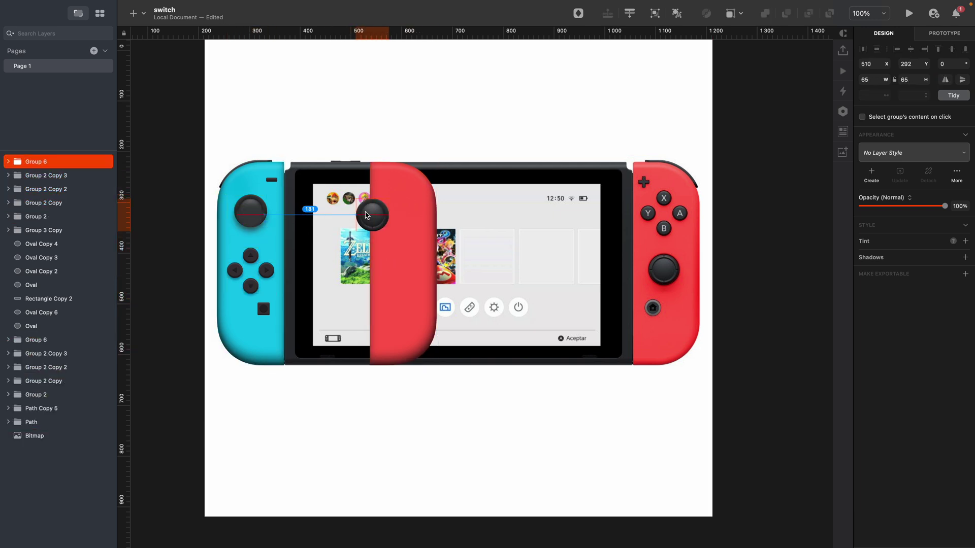
key("super+z")
left_click(252, 256, "shift")
left_click(236, 270, "shift")
left_click(252, 287, "shift")
left_click(270, 272, "shift")
left_click_drag(270, 274, 666, 303)
Position the red body over the reference's right controller at X 1055, Y 220 and set its opacity to 50%.
left_click(404, 301, "shift")
scroll(652, 323, "right", 3)
left_click(689, 372)
key("z")
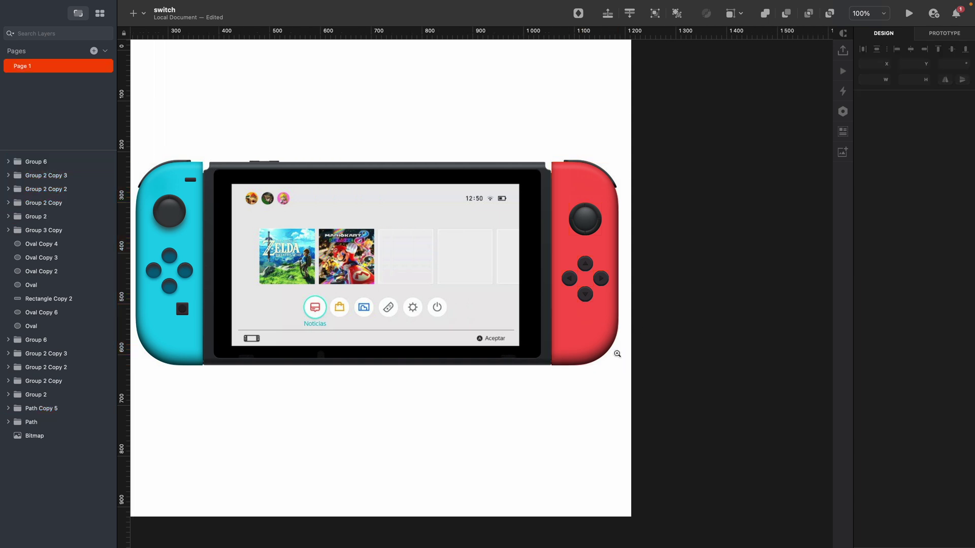
left_click(605, 346)
left_click(570, 337)
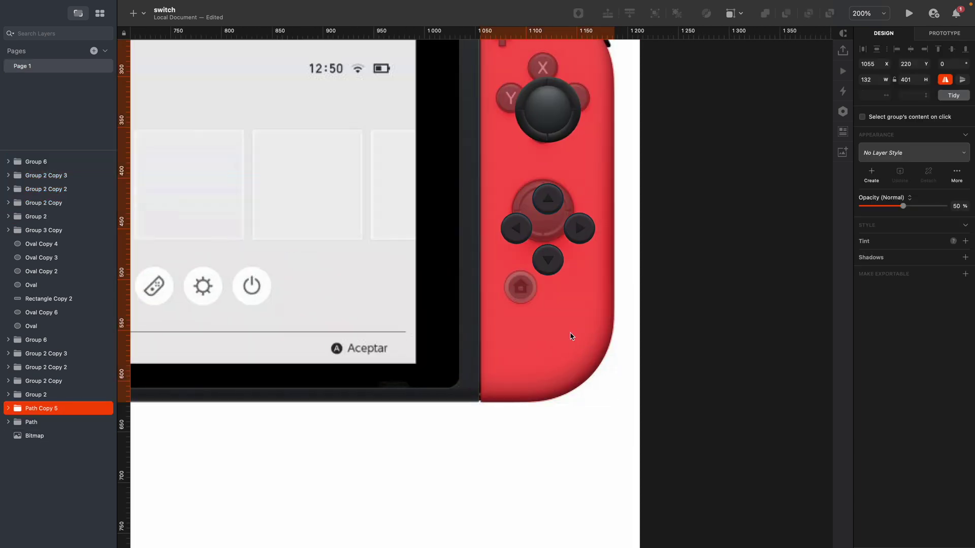
left_click(705, 289)
Move the joystick down to the lower part of the red controller, at X 1098, Y 531.
scroll(629, 224, "up", 2)
left_click(547, 129)
left_click_drag(547, 129, 557, 364)
Move the four direction buttons together up over the reference's X, Y, A and B buttons.
left_click(548, 279)
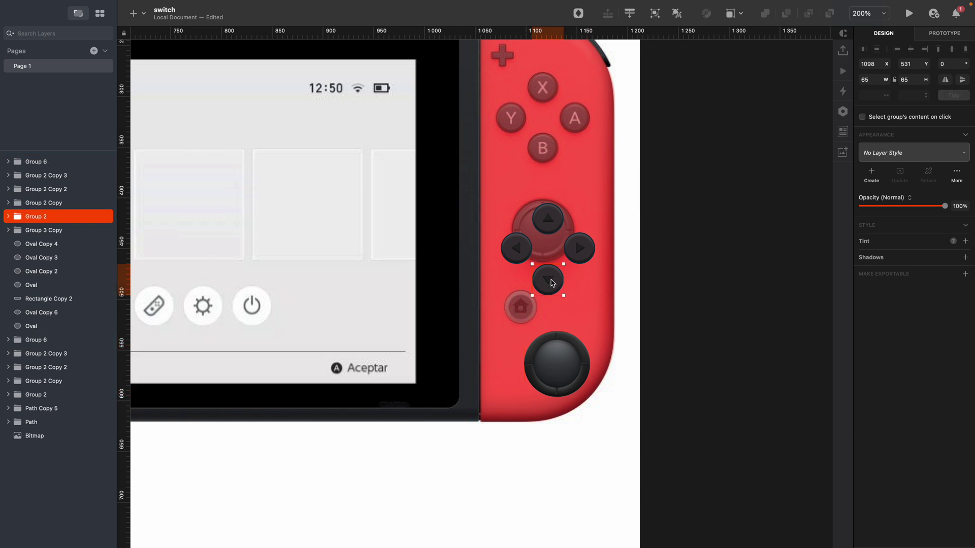
left_click(524, 241, "shift")
left_click(547, 219, "shift")
left_click(582, 251, "shift")
left_click_drag(584, 254, 580, 123)
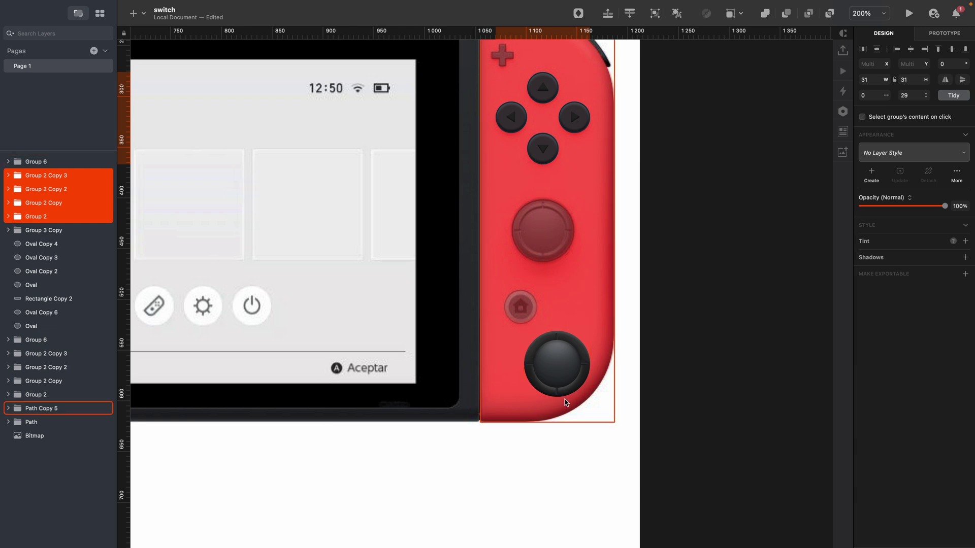
Move the red controller's joystick up onto the reference's right joystick and clear the selection.
left_click_drag(558, 389, 547, 254)
left_click(588, 272, "alt")
left_click(713, 302)
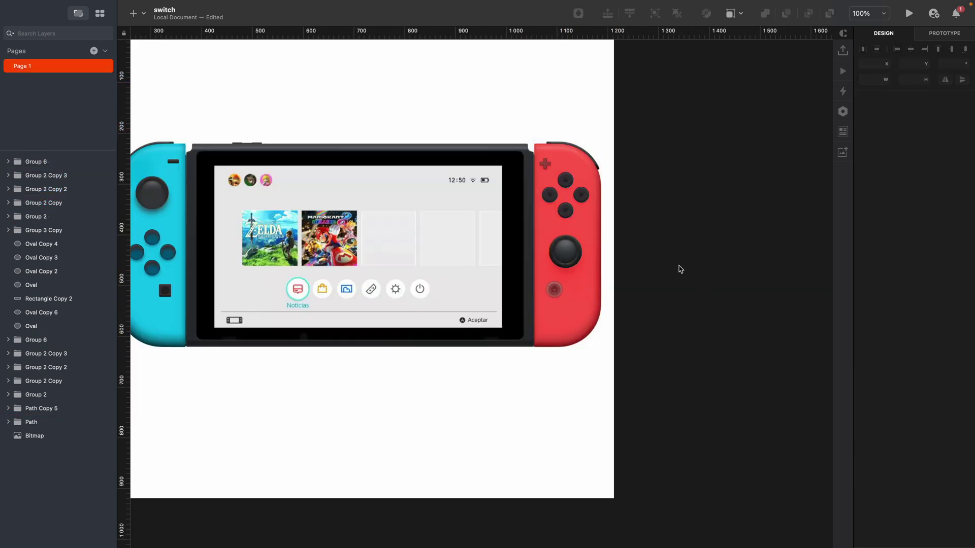
Remove the arrow symbols from the four round buttons on the red controller.
left_click(565, 209, "super")
left_click(550, 194, "shift+super")
left_click(565, 179, "shift+super")
left_click(581, 195, "shift+super")
key("Escape")
key("Escape")
key("Escape")
Raise the red controller body's opacity to 100%.
left_click(667, 304, "alt")
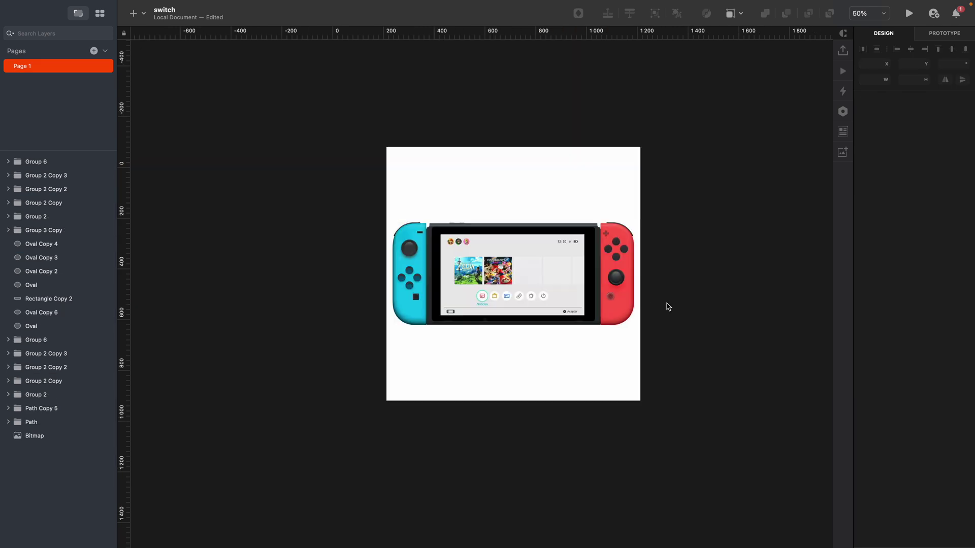
left_click(617, 307, "super")
key("Escape")
key("0")
key("Escape")
Delete the four blurred teal ovals that cover the blue controller's direction buttons.
left_click(409, 249)
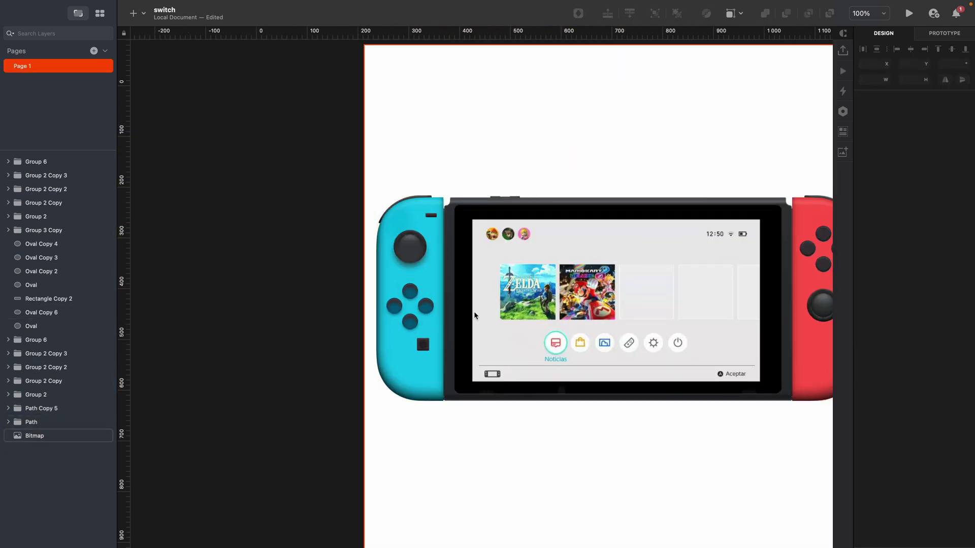
scroll(488, 393, "right", 3)
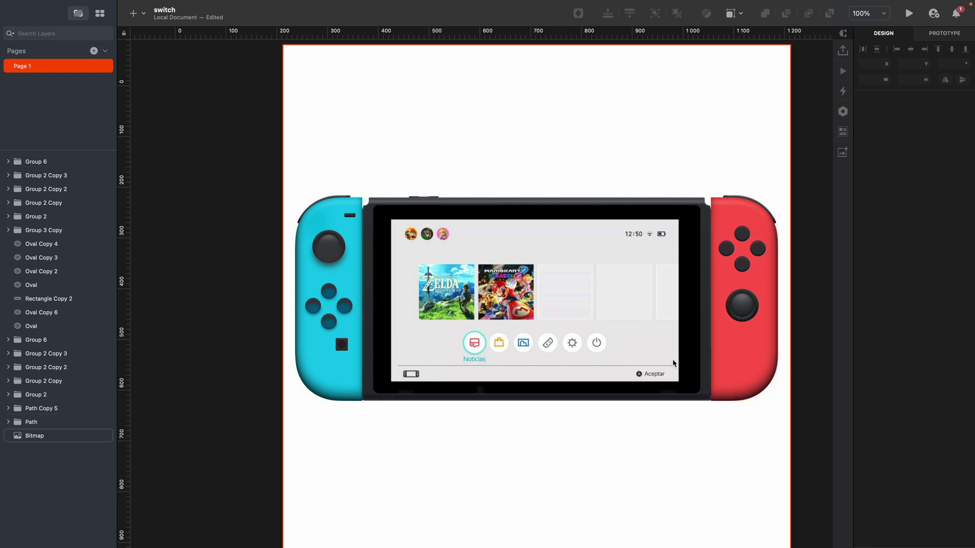
left_click(327, 328)
key("super+plus")
key("super+plus")
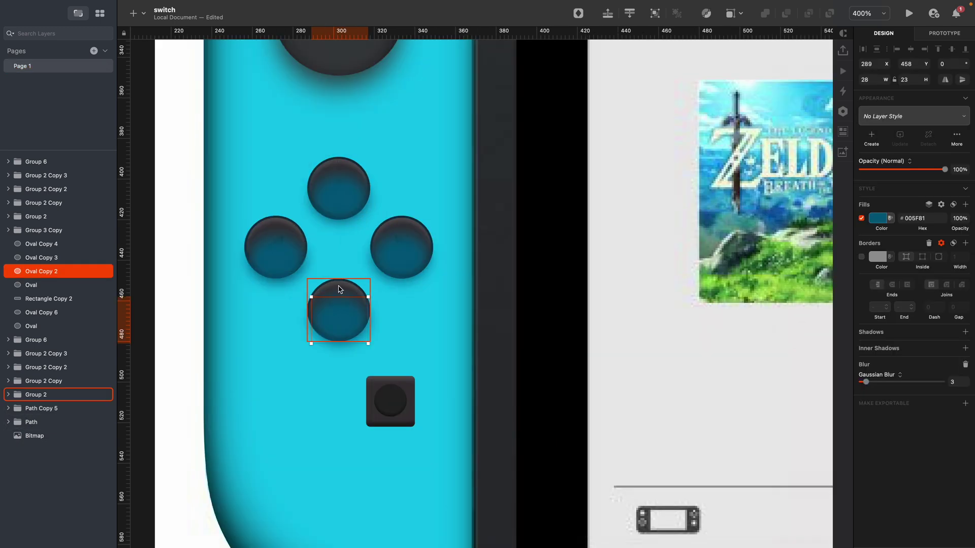
key("super+z")
left_click(342, 318)
left_click(276, 253, "shift")
left_click(338, 198, "shift")
left_click(386, 259, "shift")
key("super+x")
key("super+v")
key("Escape")
scroll(404, 333, "down", 2)
key("super+0")
Select the whole red controller body group and set its opacity to 100%.
left_click(312, 464)
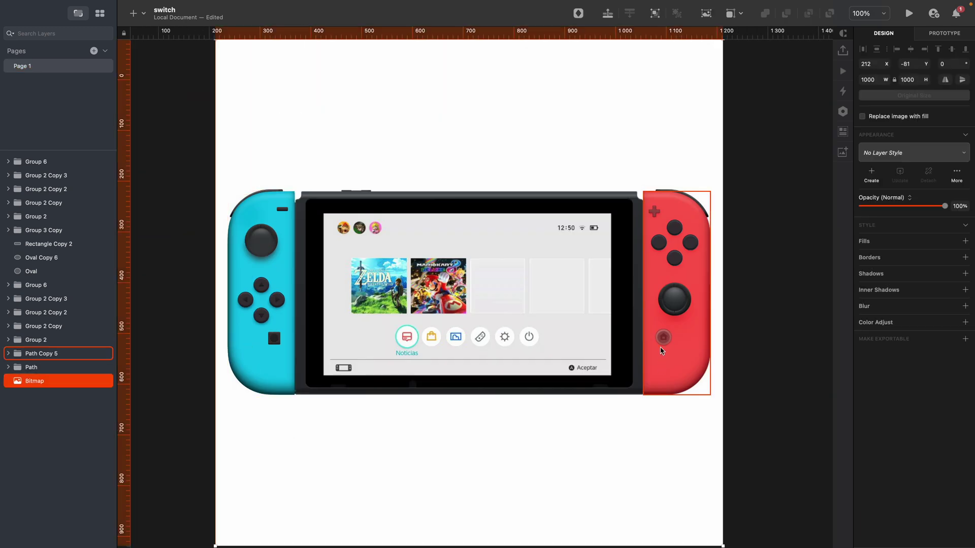
double_click(677, 354)
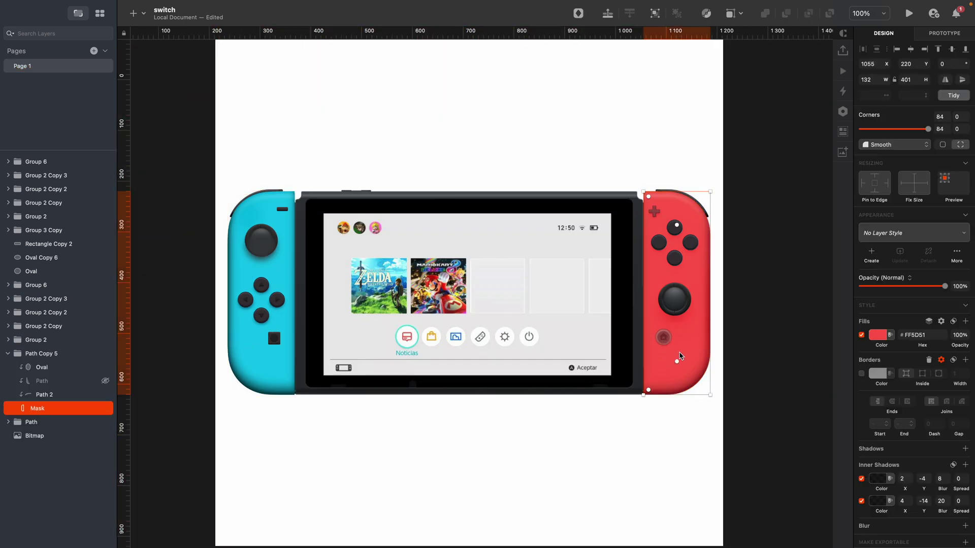
key("Escape")
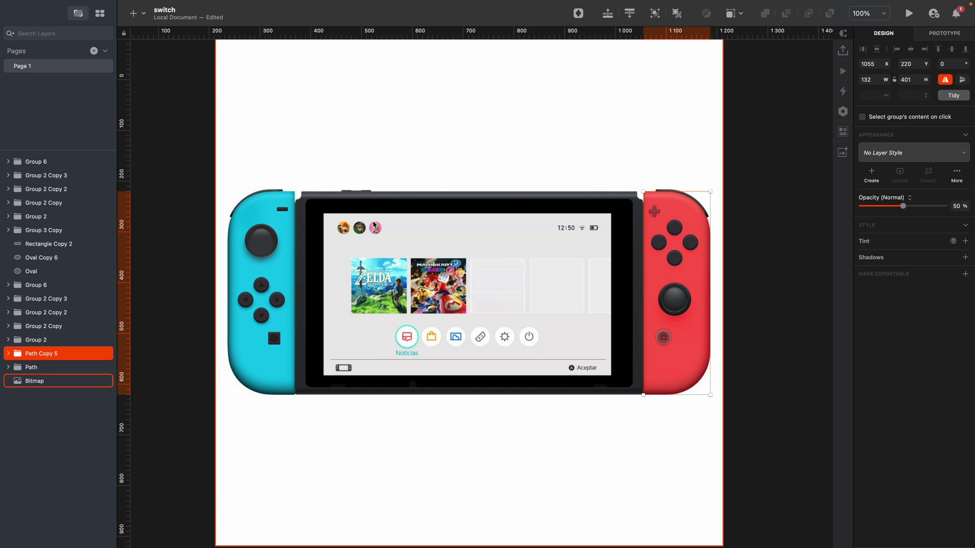
key("0")
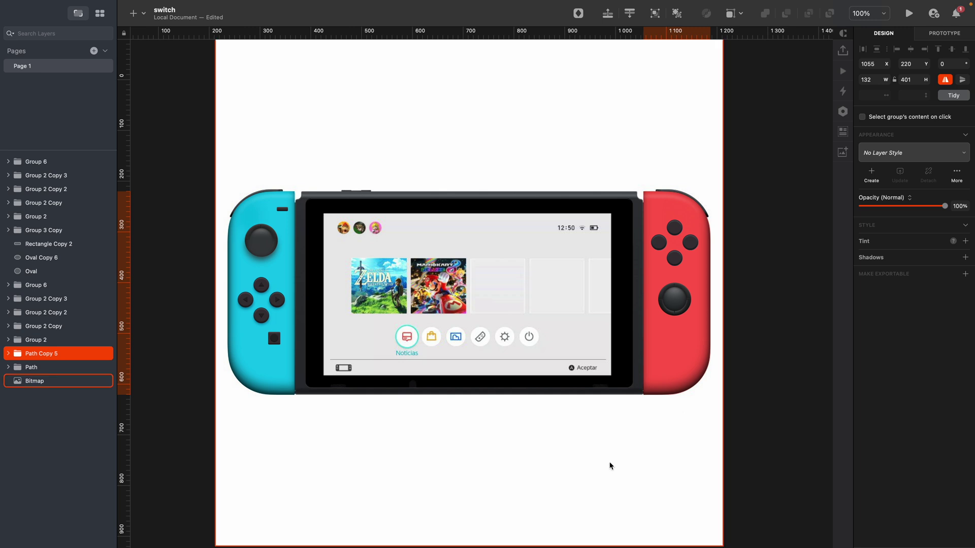
left_click(583, 487)
Draw a rectangle about 107 by 56 behind the blue controller's upper outer corner, at X 238, Y 215, over the reference's shoulder button.
scroll(266, 312, "left", 2)
key("z")
left_click(260, 211)
left_click(259, 211)
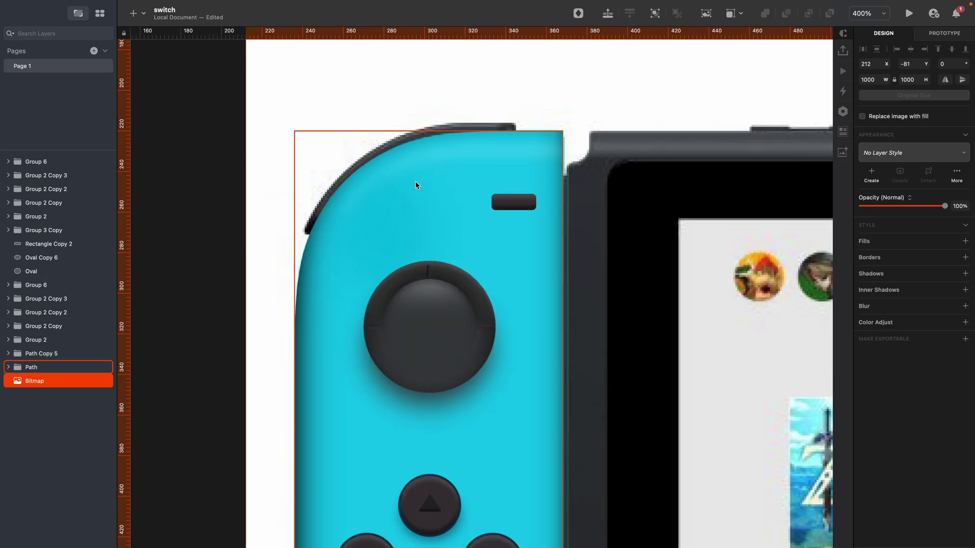
key("r")
left_click_drag(300, 106, 513, 233)
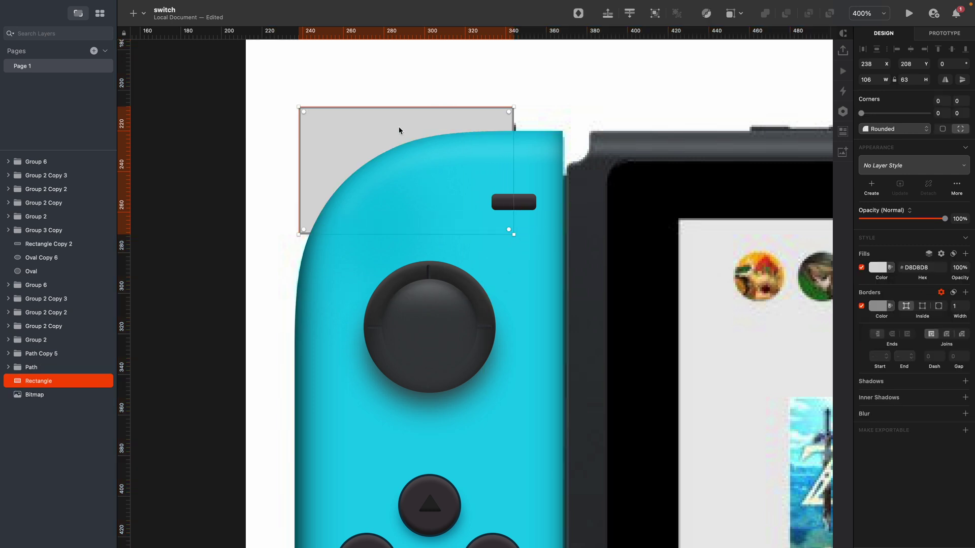
mouse_move(408, 108)
left_mouse_down()
mouse_move(408, 132)
mouse_move(410, 121)
left_mouse_up()
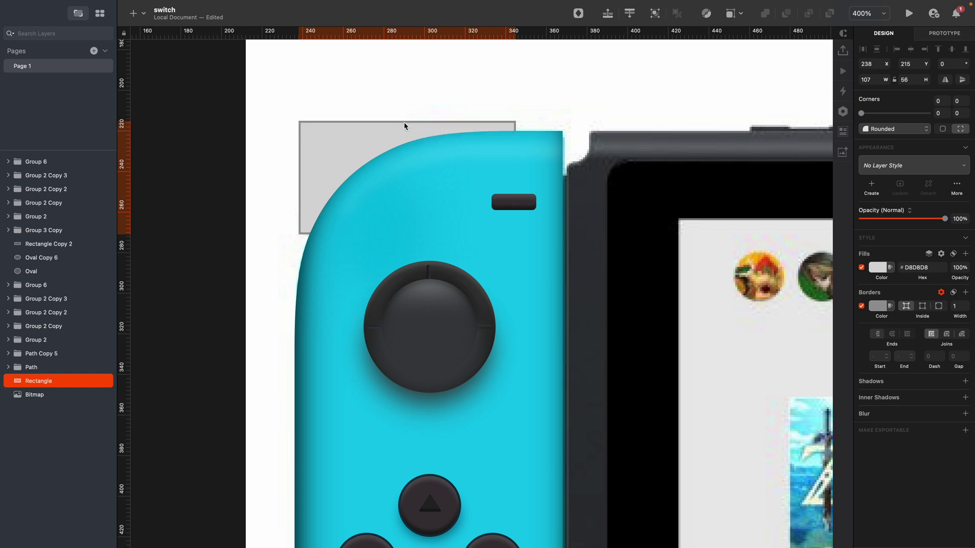
Reshape the rectangle into a curved shoulder button by moving its lower-left point inward with radius 3 and making its top-left point a mirrored curve.
key("Return")
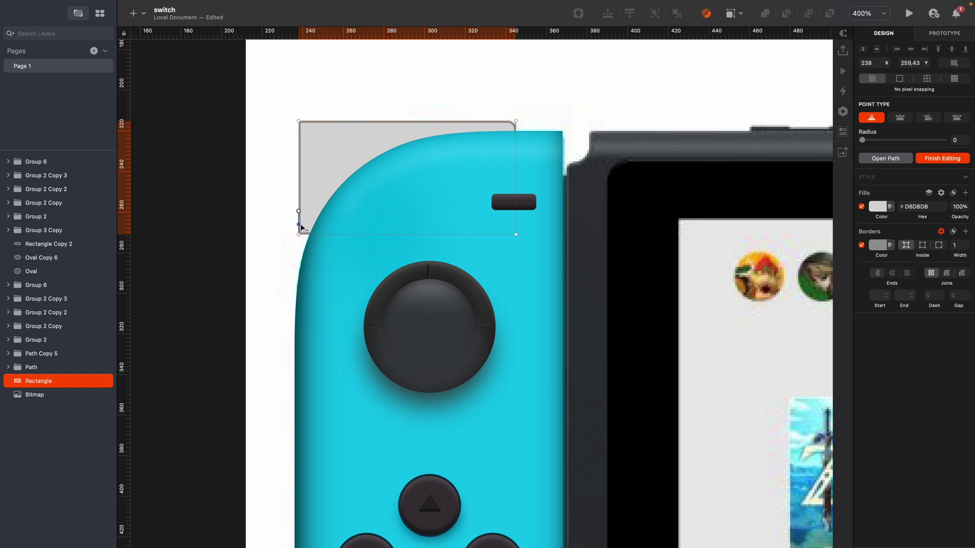
left_click_drag(301, 236, 311, 235)
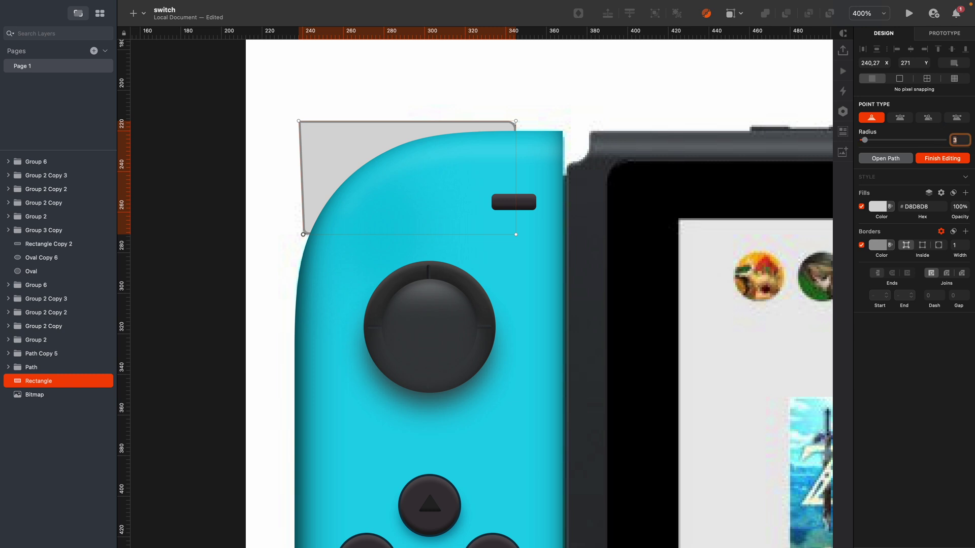
double_click(298, 120)
left_click_drag(298, 120, 379, 147)
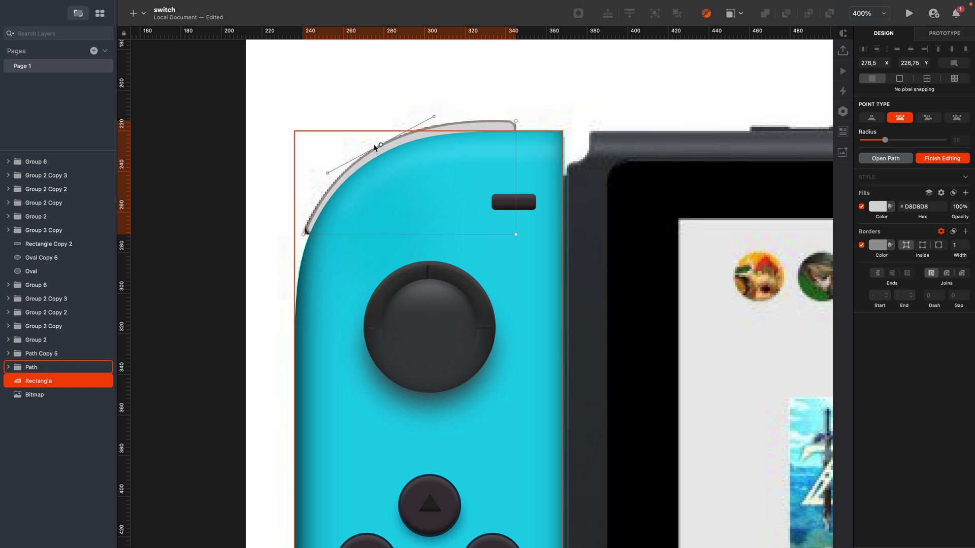
key("Escape")
scroll(373, 144, "down", 5)
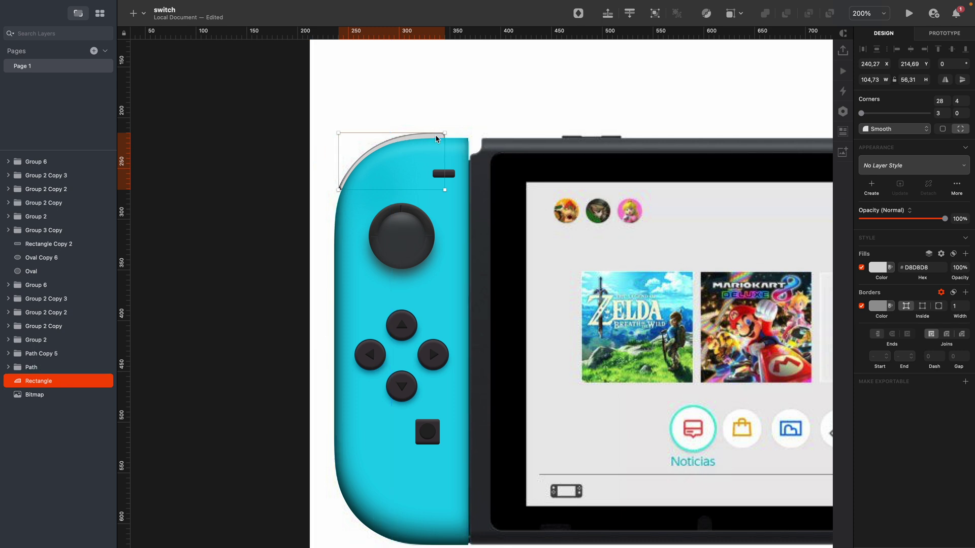
Copy the style of the up button's base circle and paste it onto the shoulder button shape.
left_click(407, 317, "super")
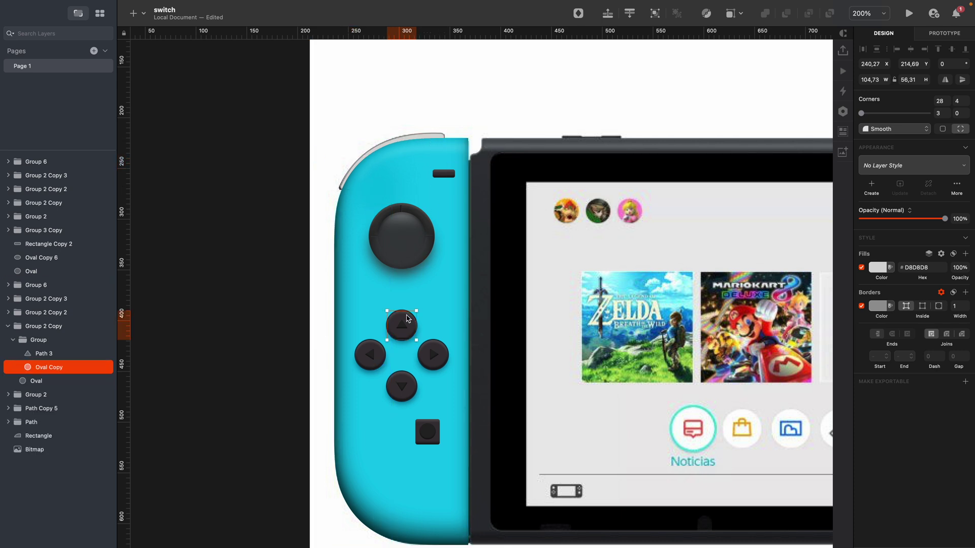
right_click(407, 318)
left_click(431, 364)
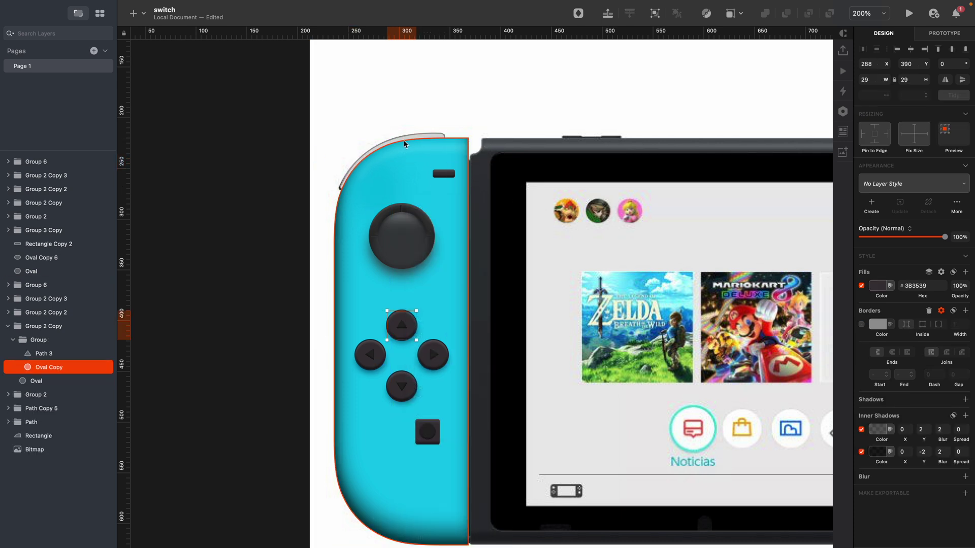
right_click(406, 140)
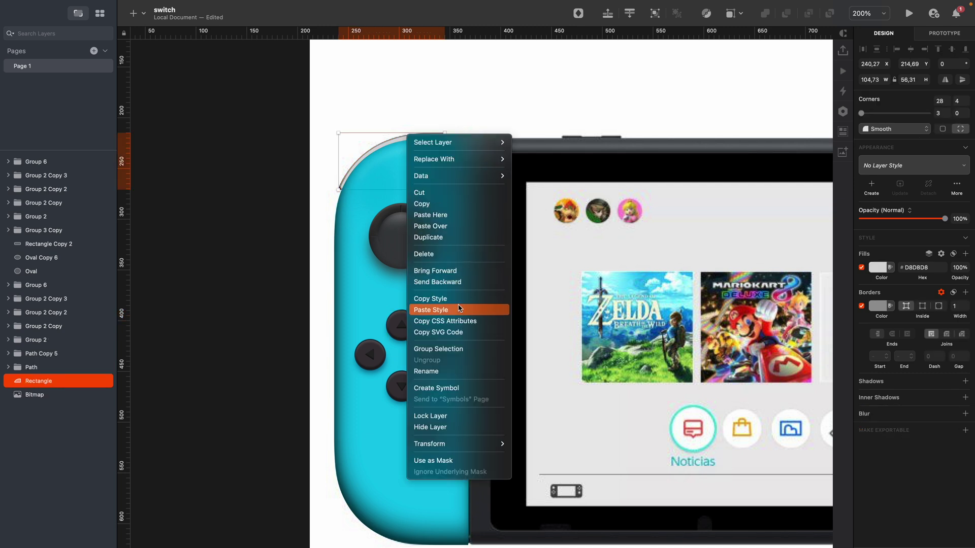
left_click(443, 75)
left_click(243, 206)
key("super+0")
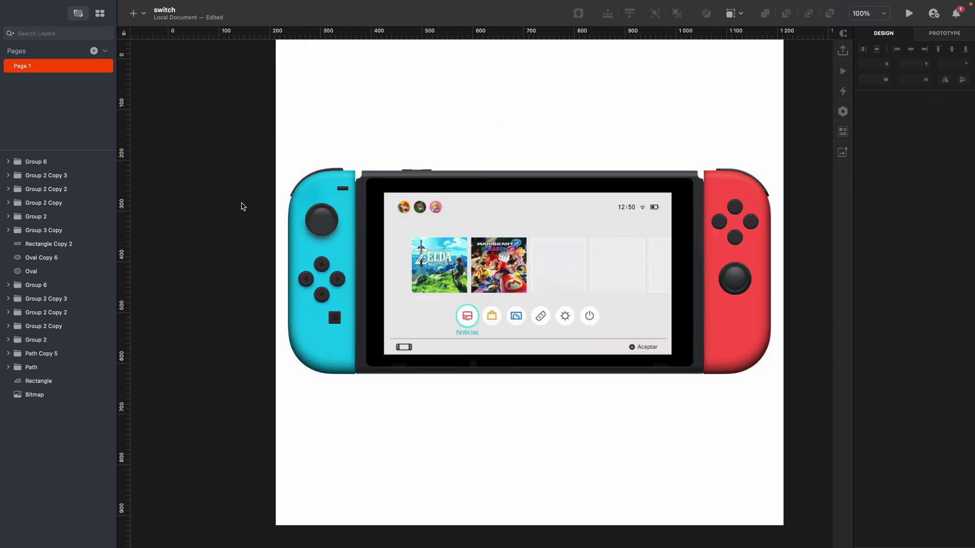
Flip the copy of the shoulder button horizontally and place it behind the red controller's upper outer corner.
left_click(945, 80)
left_click_drag(557, 185, 743, 181)
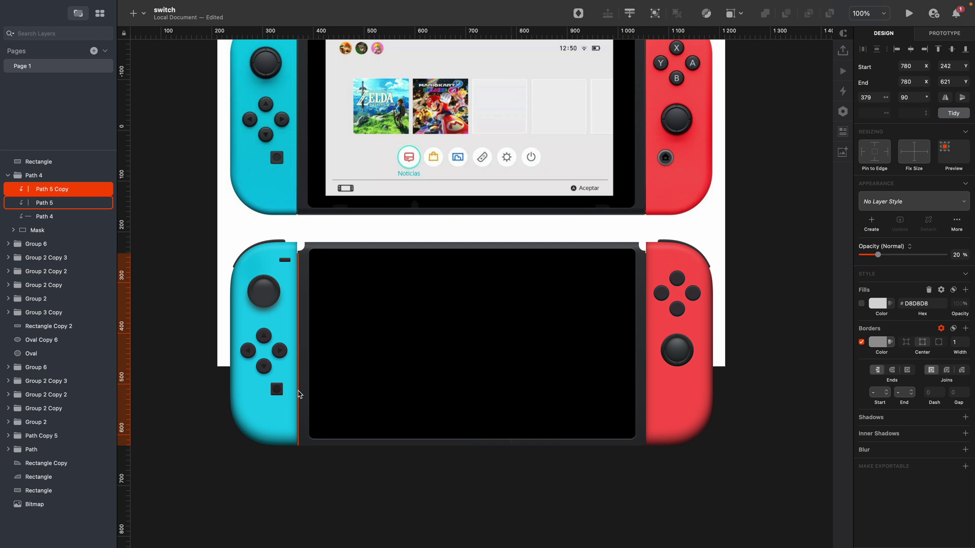
left_click(692, 489)
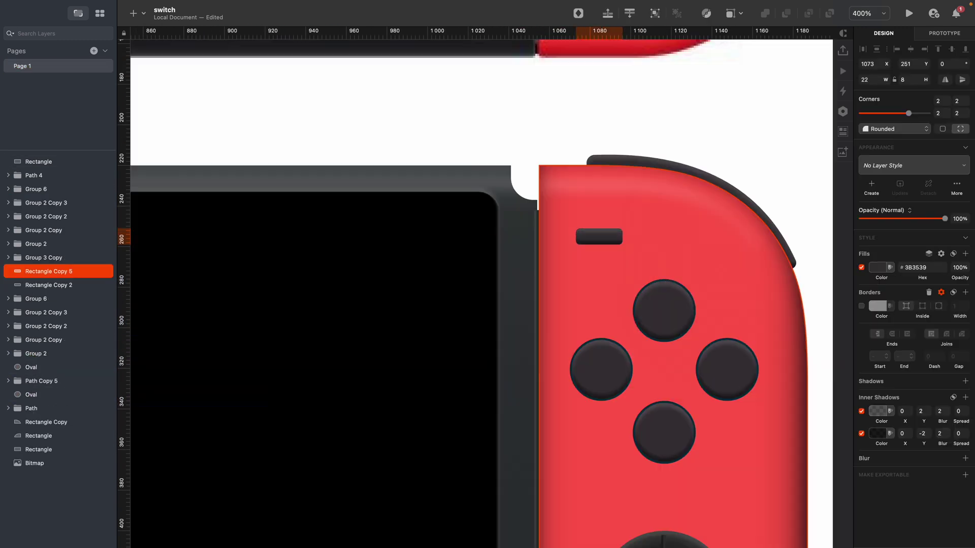